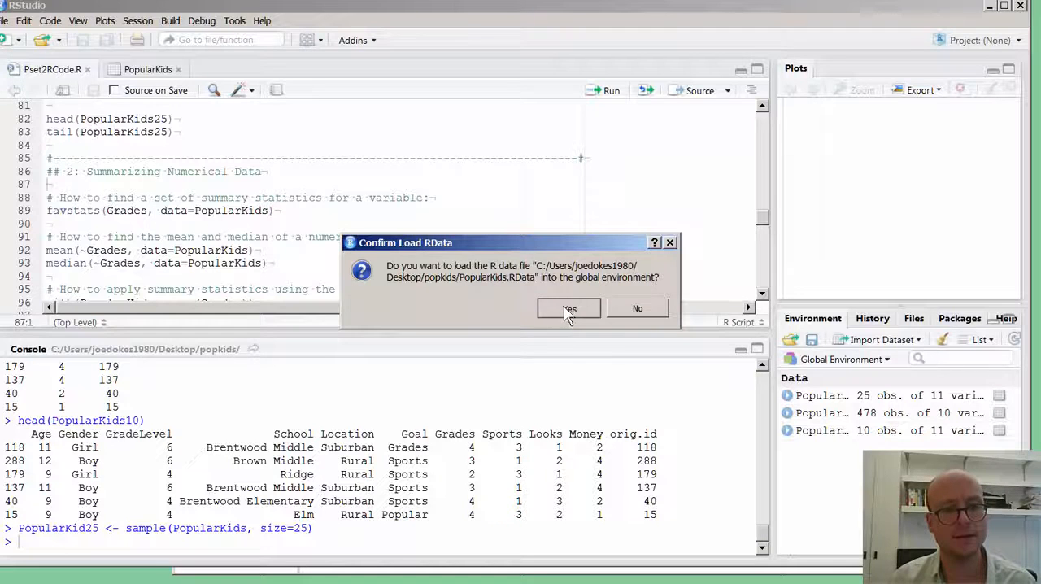
Load PopularKids.RData into the global environment and close the PopularKids data view.
left_click(568, 308)
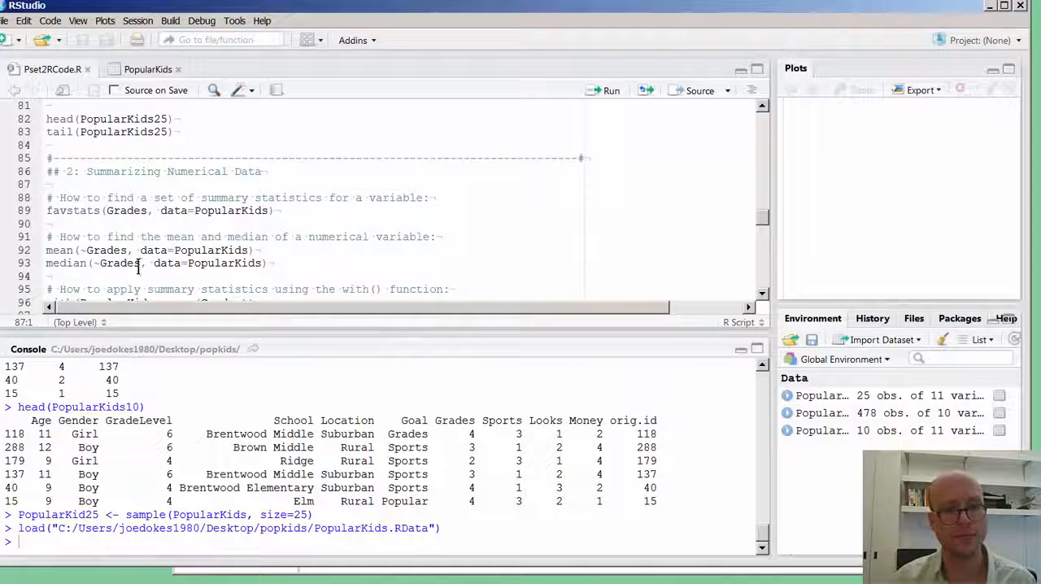
left_click(173, 72)
left_click(180, 70)
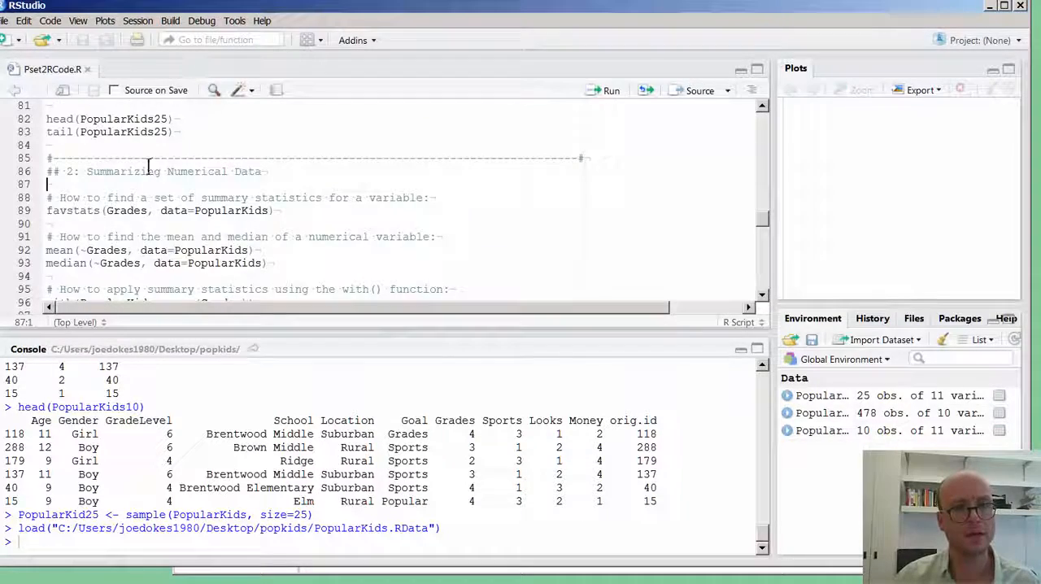
Remove all objects from the environment, including hidden objects.
scroll(250, 185, "up", 7)
scroll(332, 182, "up", 8)
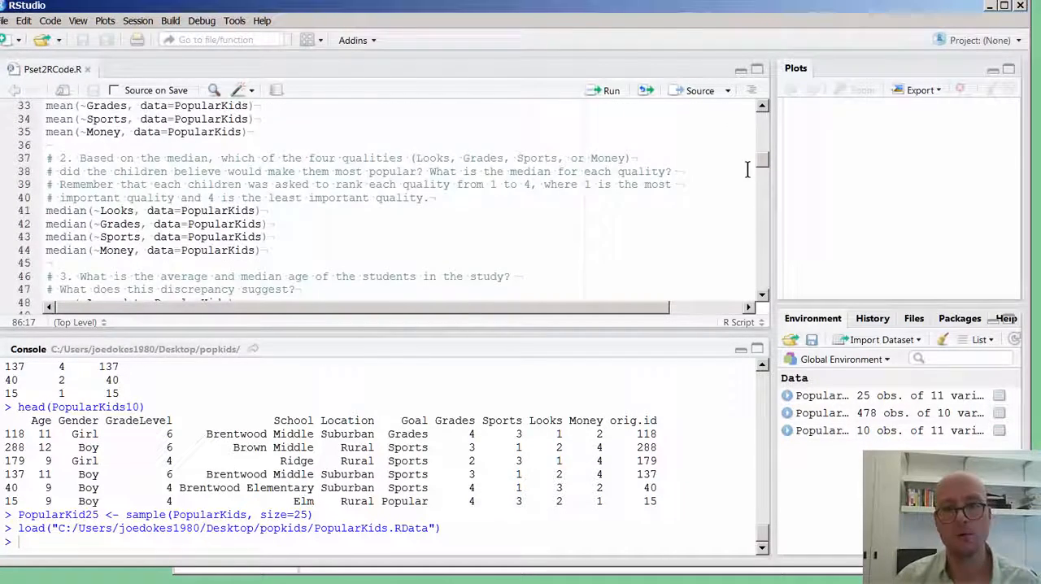
left_click_drag(765, 166, 745, 62)
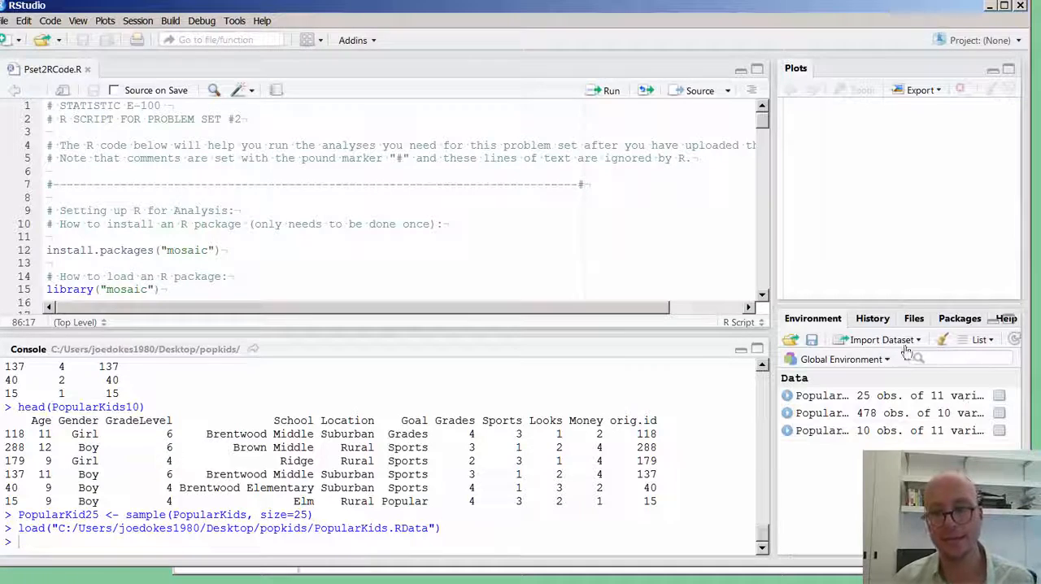
left_click(942, 341)
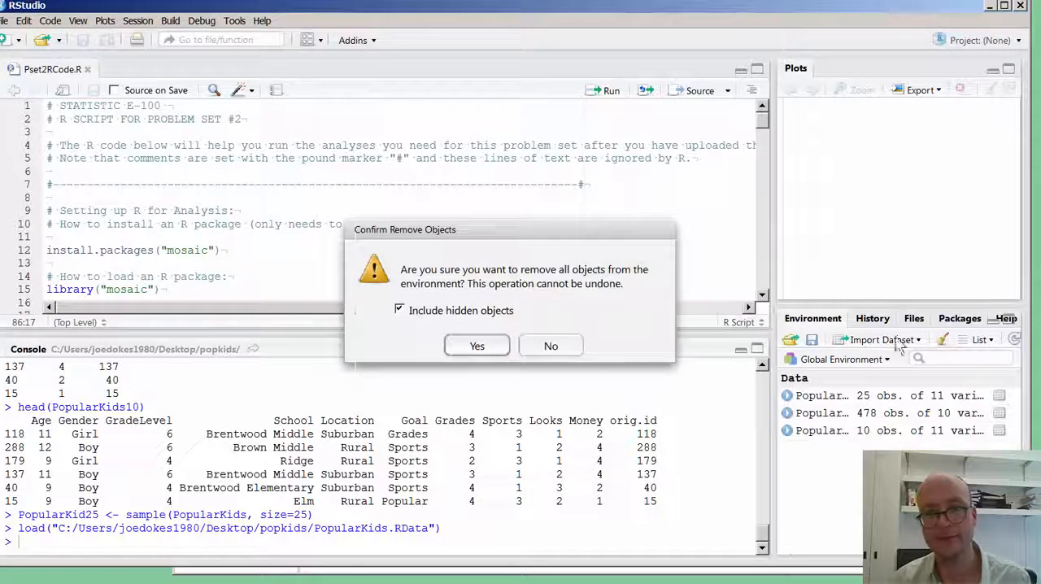
left_click(480, 348)
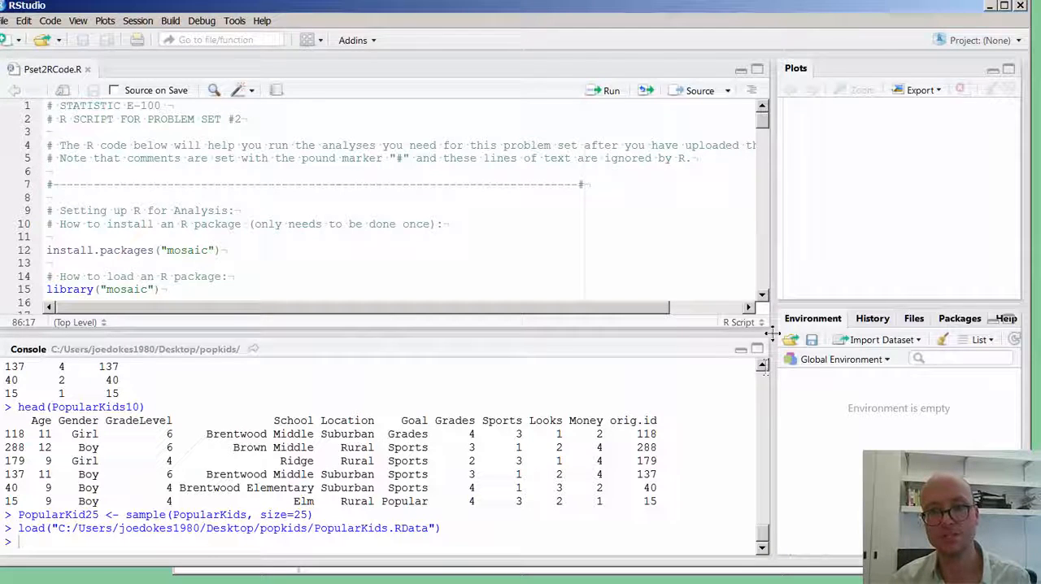
Clear the console output and widen the Plots and Environment panes at the expense of the script editor.
left_click_drag(773, 334, 725, 331)
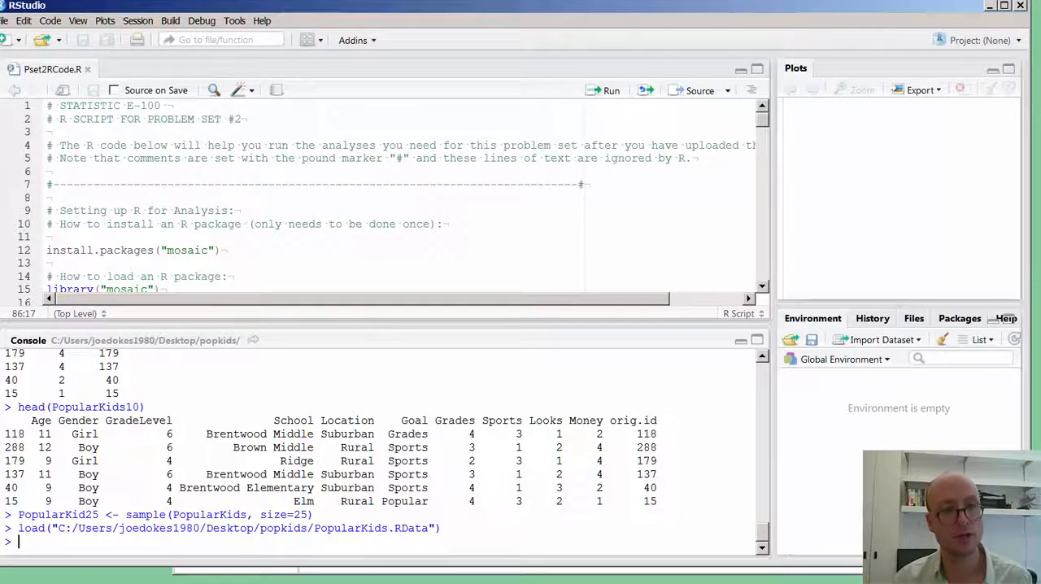
left_click(21, 21)
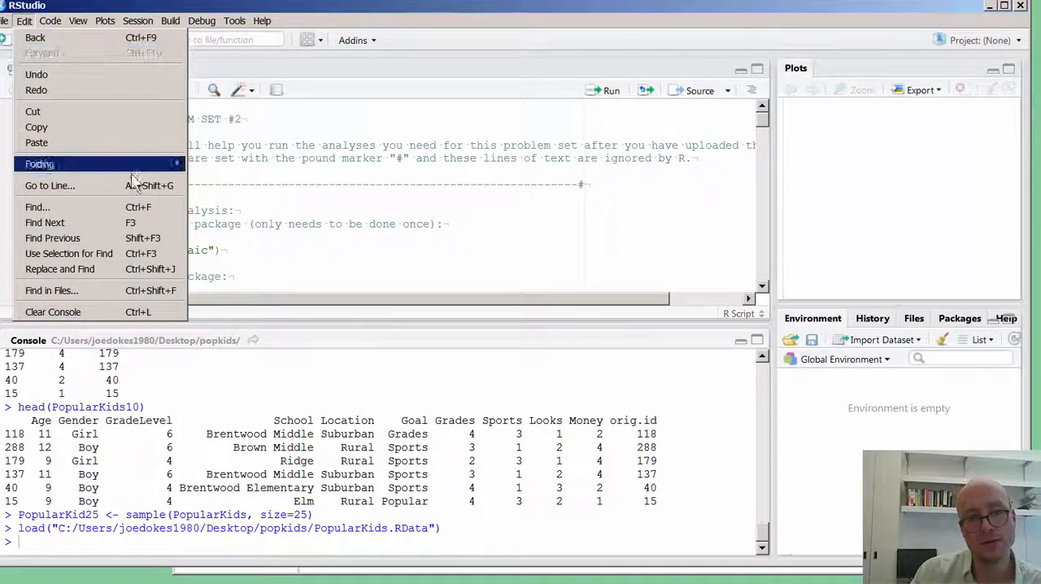
left_click(111, 309)
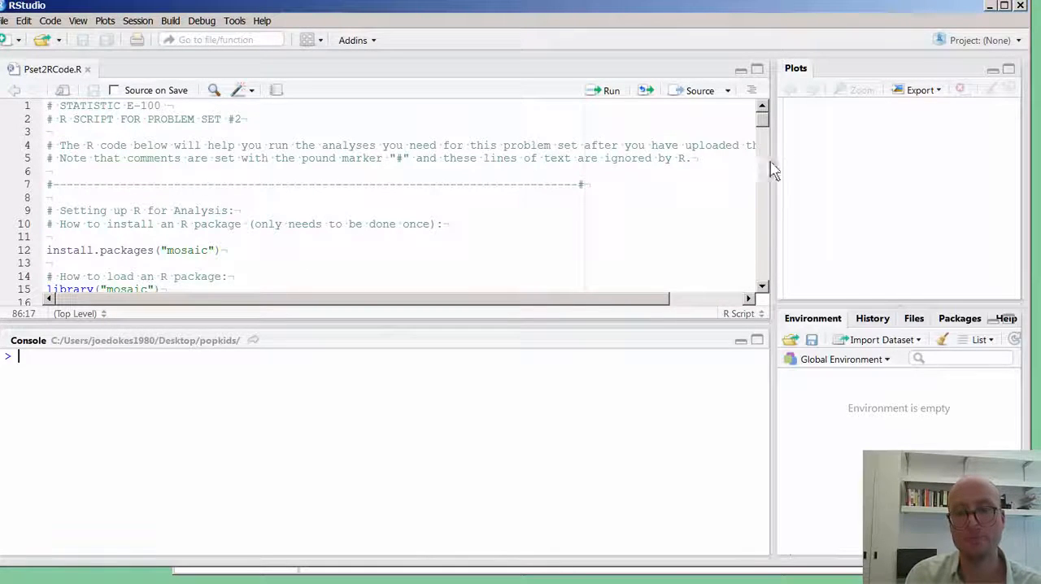
left_click_drag(773, 161, 636, 166)
left_click(362, 258)
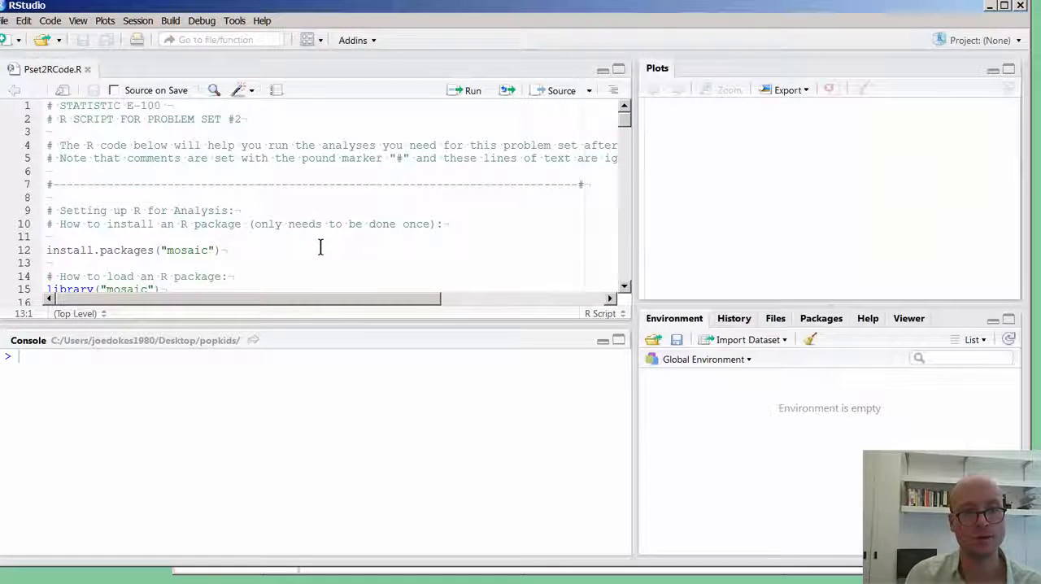
Run the setup code on lines 1 to 21 of the script and restart R before installing the mosaic package.
scroll(293, 228, "down", 3)
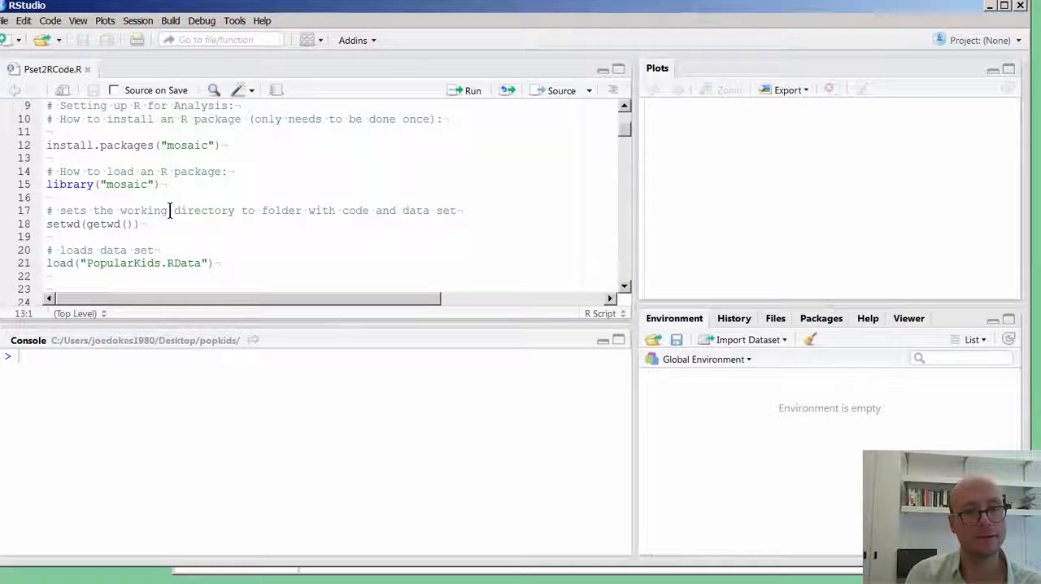
scroll(192, 201, "down", 1)
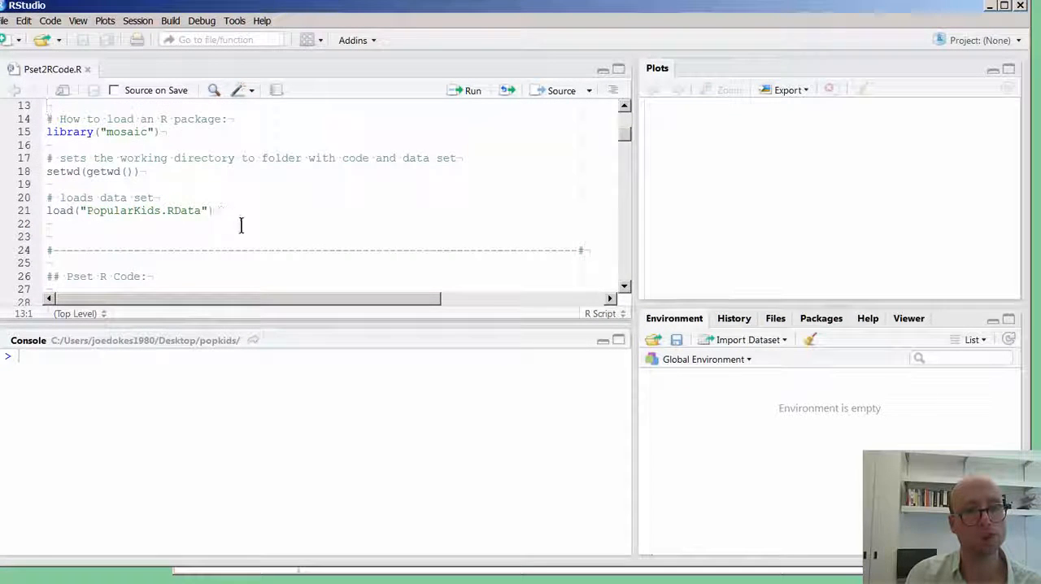
left_click_drag(240, 226, 213, 210)
left_click_drag(9, 223, 22, 43)
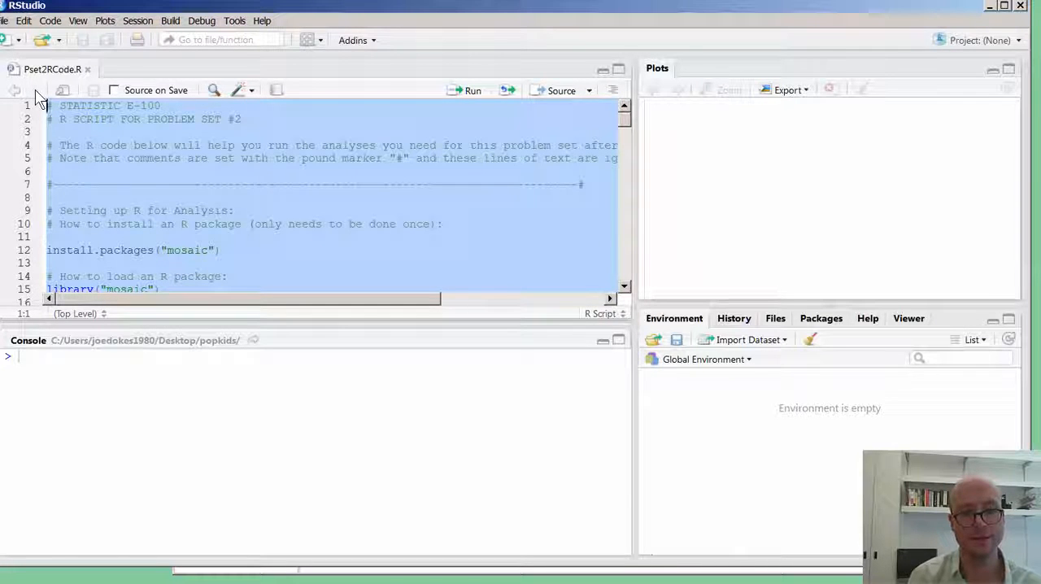
key("ctrl+Return")
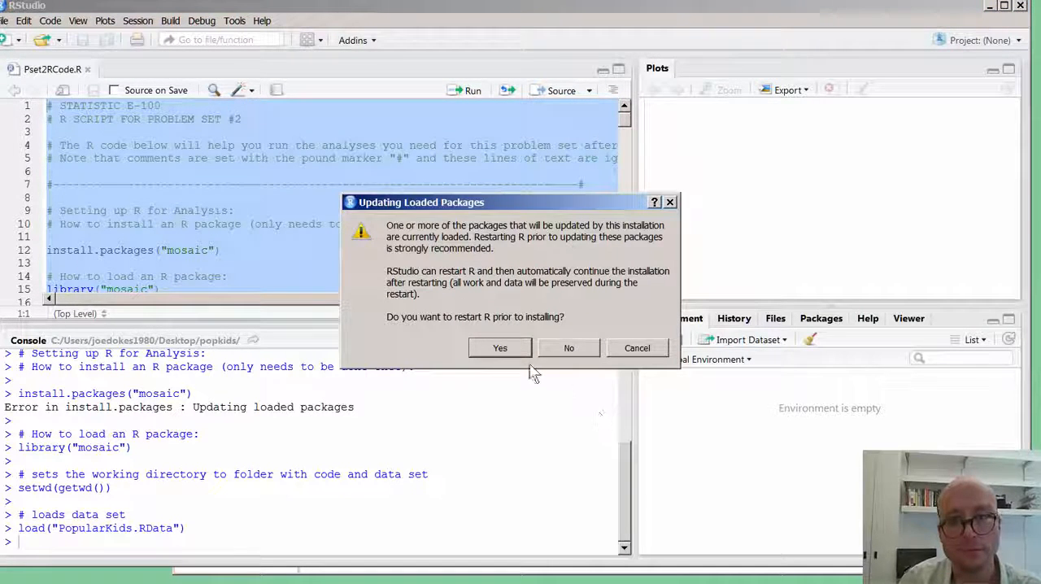
left_click(500, 348)
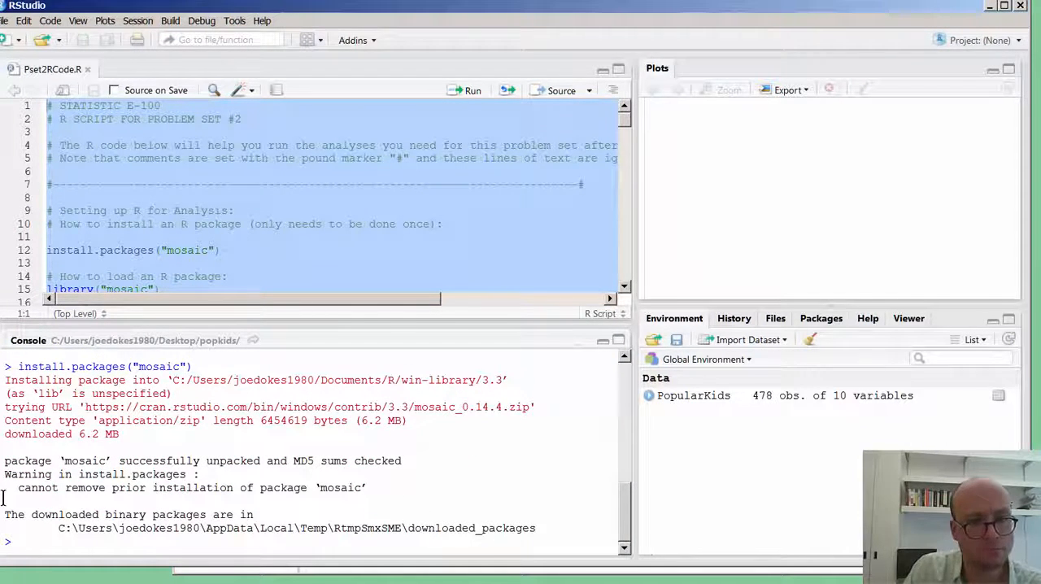
Read the mosaic installation messages in the console and filter the installed packages by "mosa".
left_click_drag(21, 474, 231, 501)
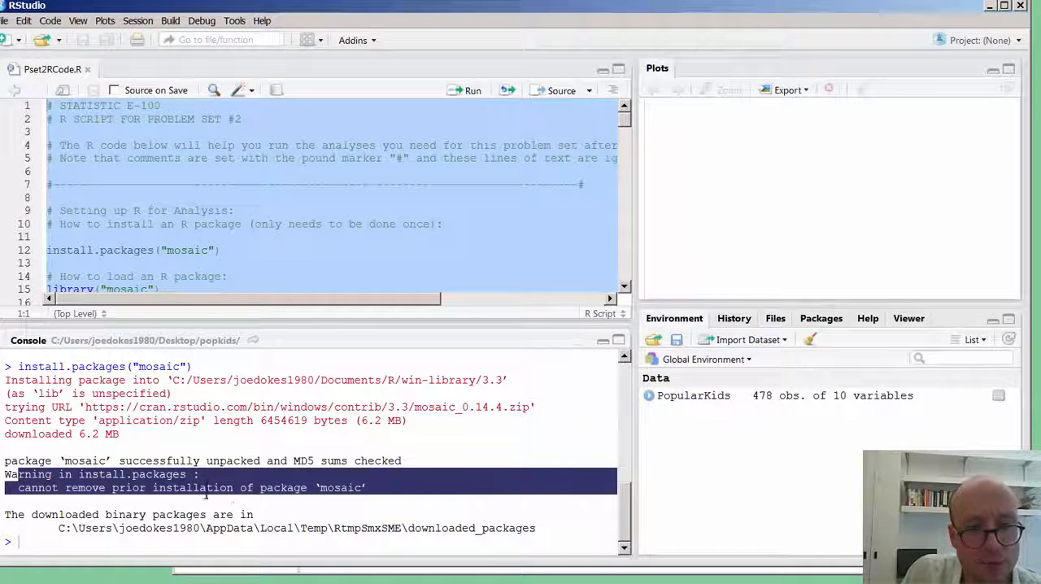
left_click(221, 493)
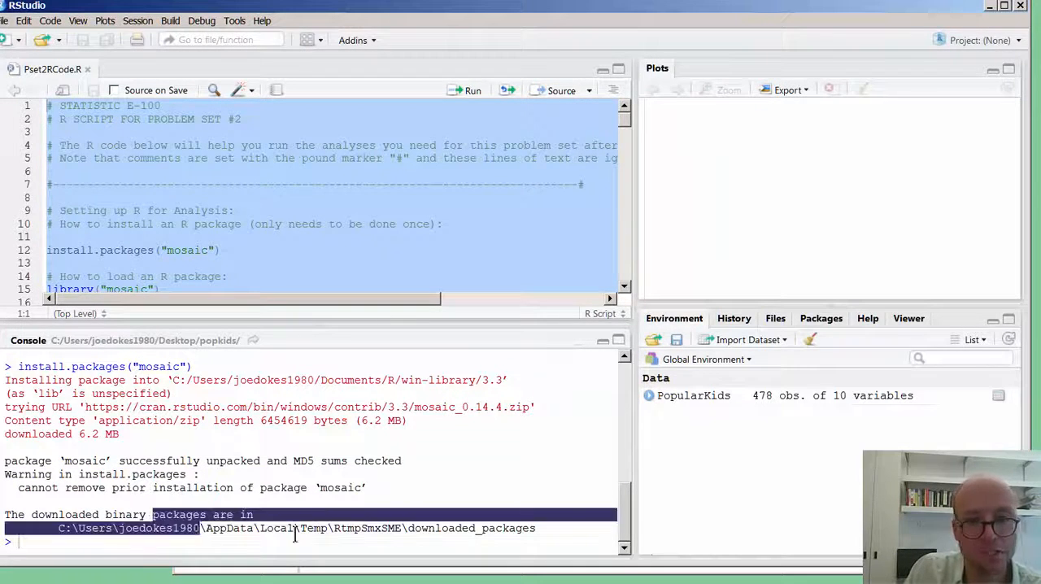
left_click_drag(153, 516, 321, 529)
left_click(325, 527)
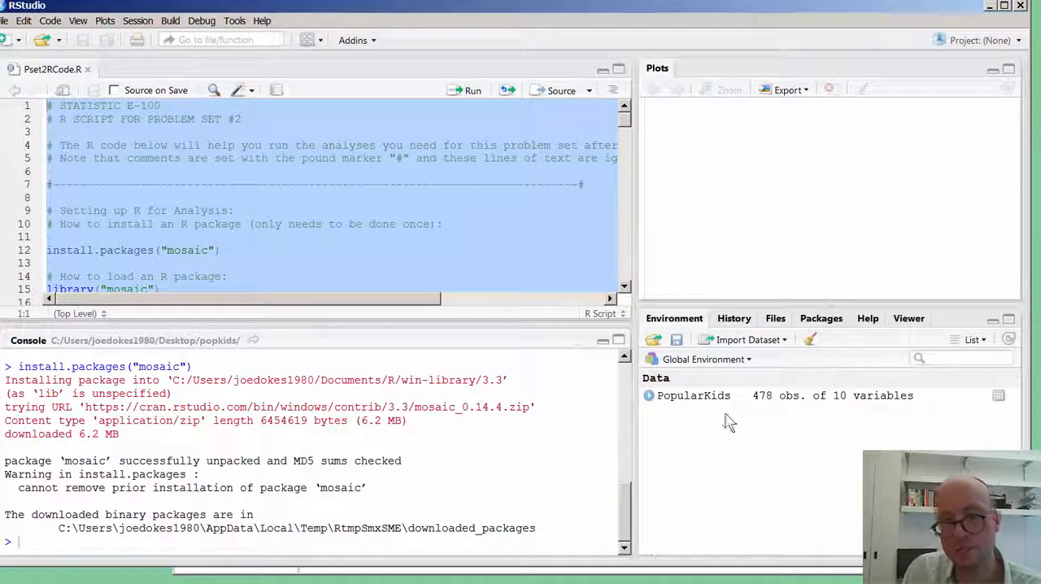
left_click(823, 319)
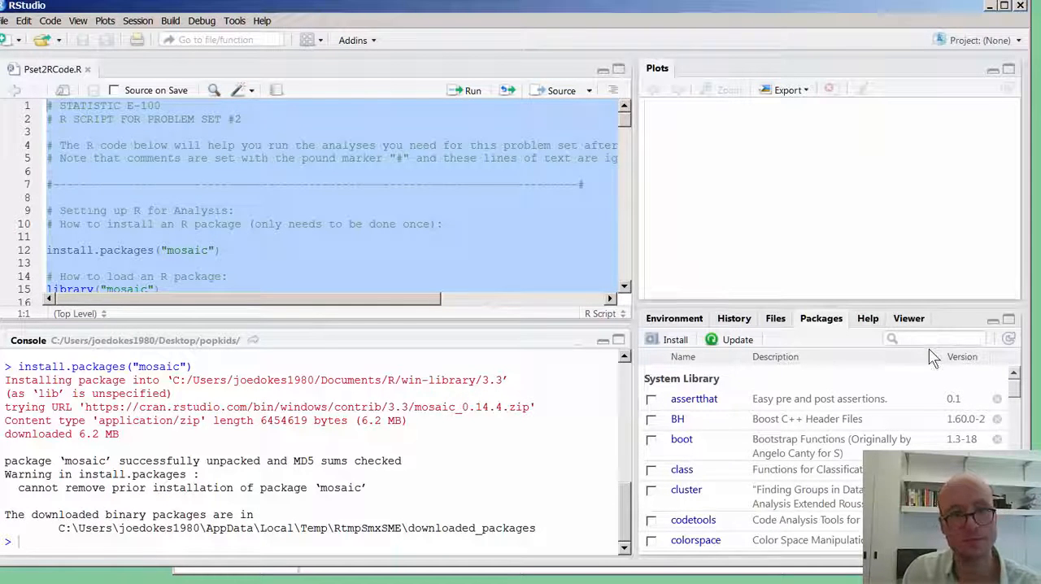
type("mosa")
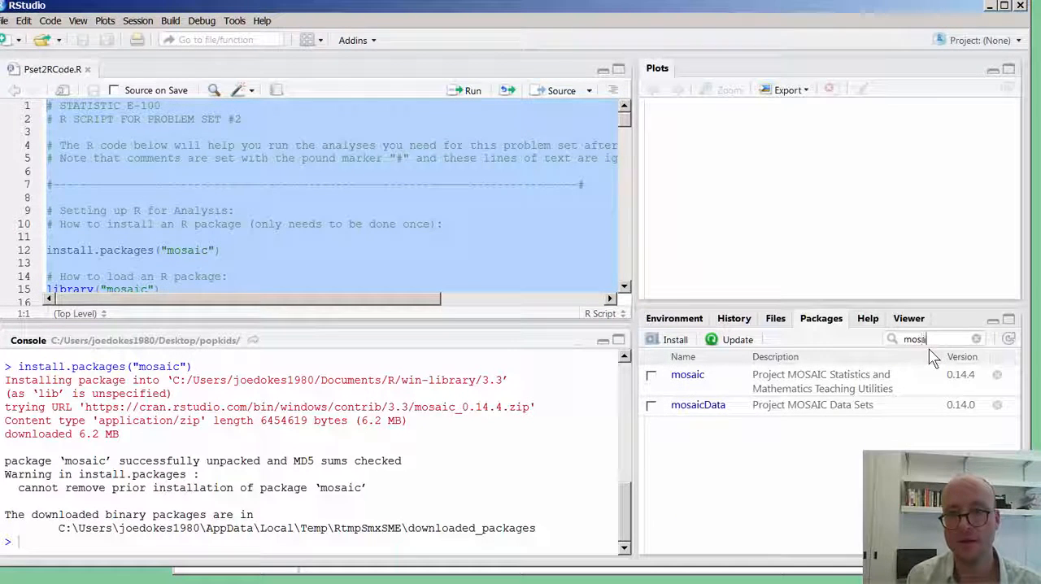
Comment out the install.packages("mosaic") call on line 12 of the script.
left_click(204, 239)
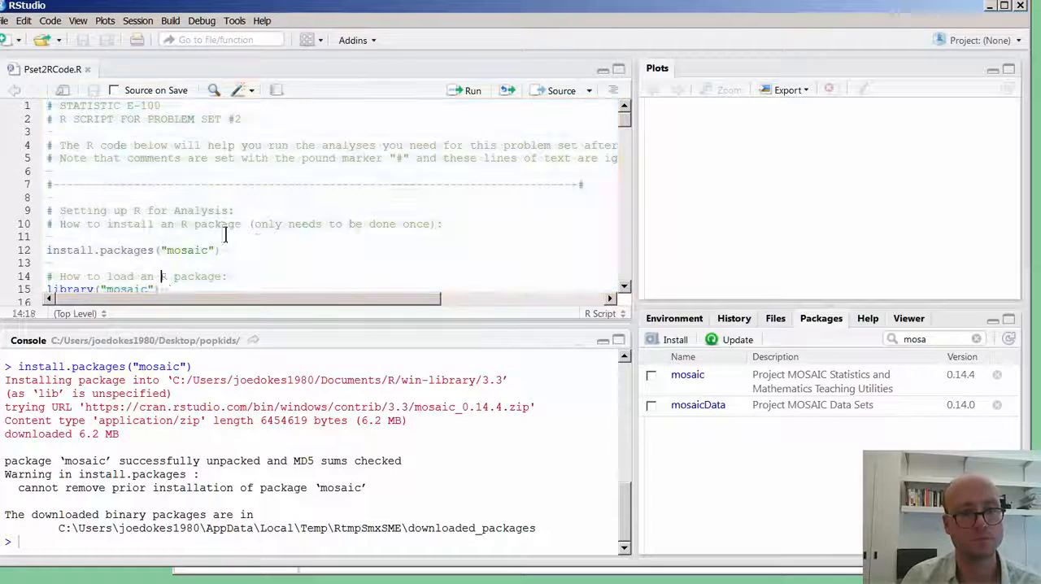
left_click(33, 250)
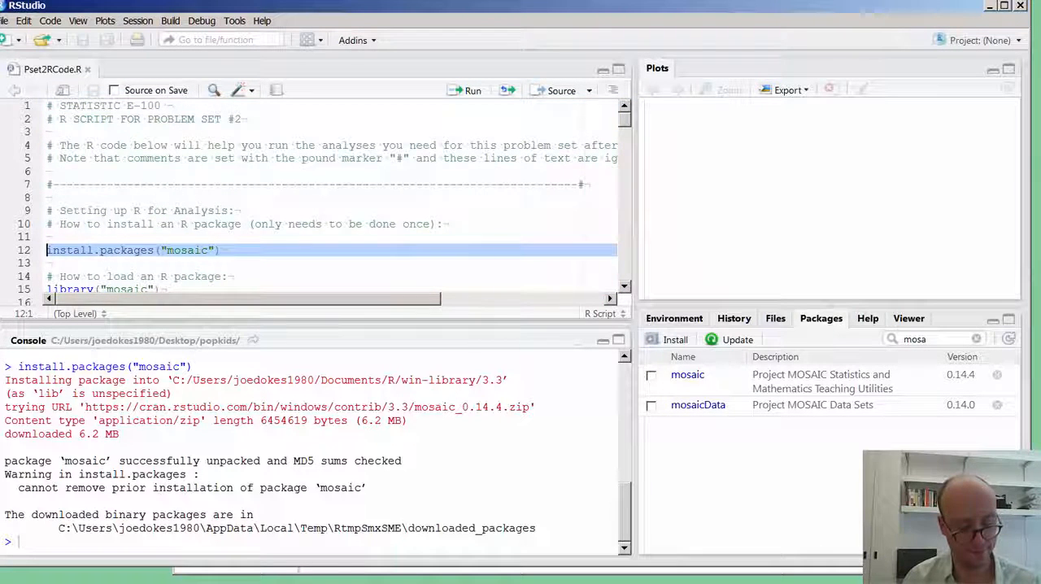
key("ctrl+shift+c")
Run lines 14 and 15 of the script to load the mosaic library.
key("Down")
key("Down")
key("Down")
key("Down")
key("Down")
key("Down")
key("Down")
key("Down")
key("Up")
key("Up")
key("shift+Up")
key("shift+Up")
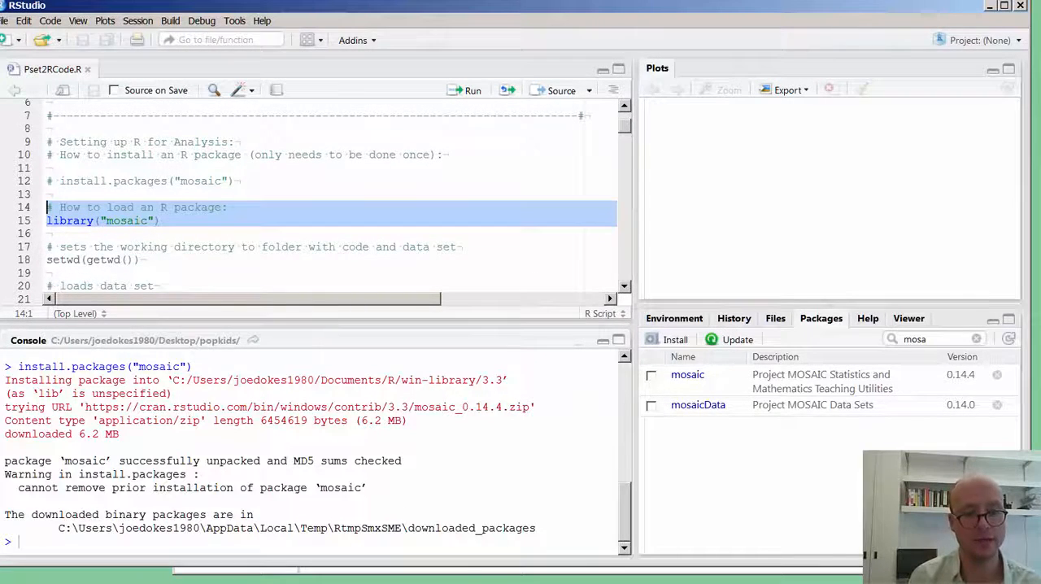
key("ctrl+Return")
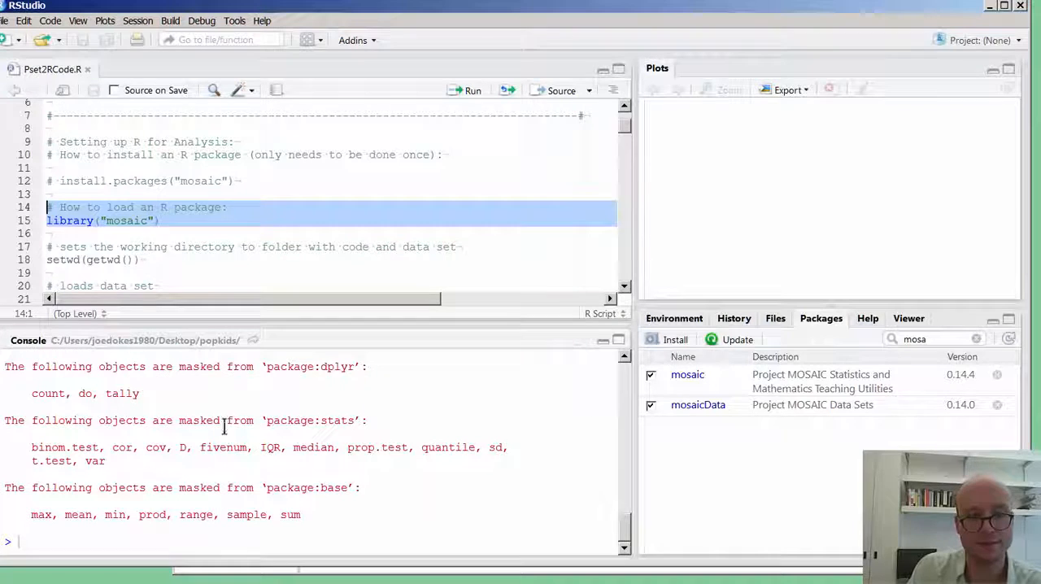
Check the data objects in the environment and read the mosaic package-loading messages in the console.
left_click(270, 263)
scroll(224, 216, "down", 3)
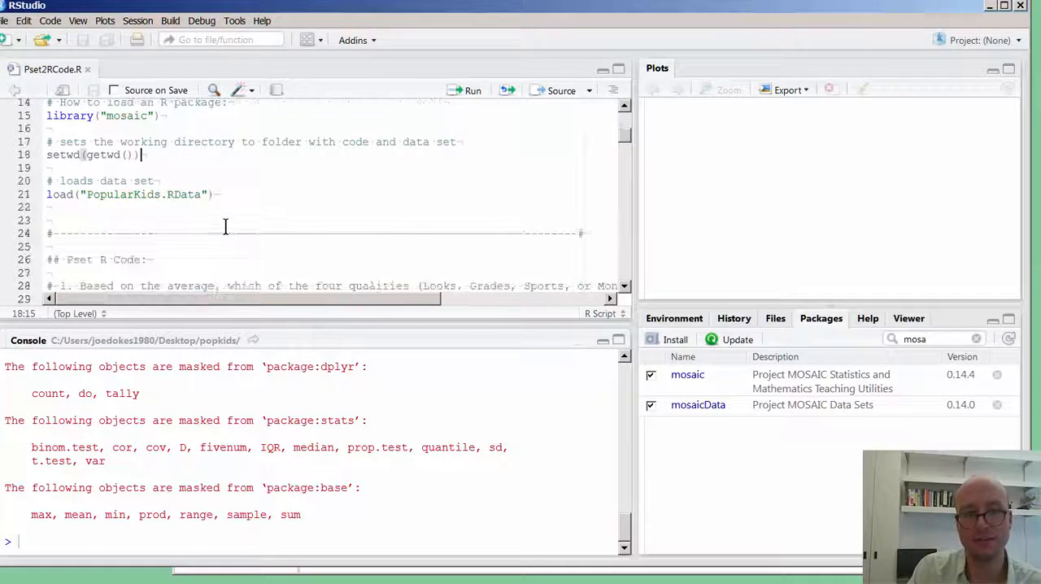
left_click(688, 319)
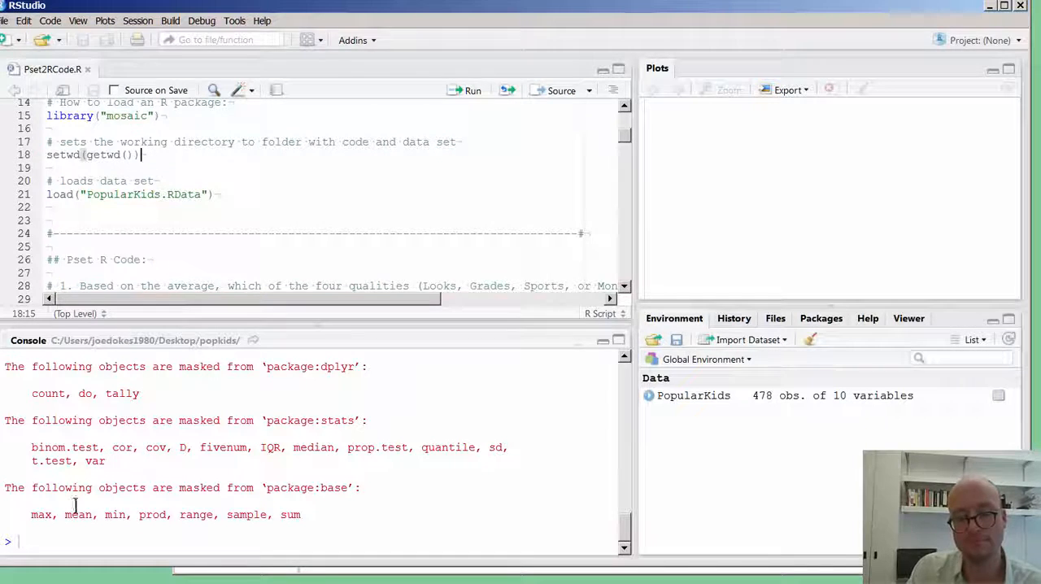
scroll(167, 468, "up", 2)
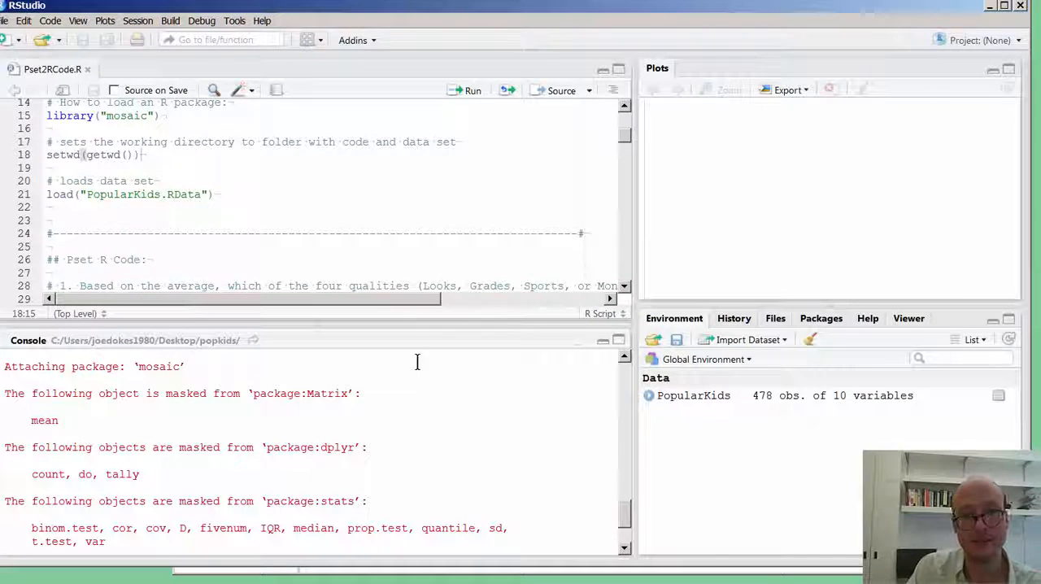
left_click(279, 233)
scroll(264, 240, "up", 3)
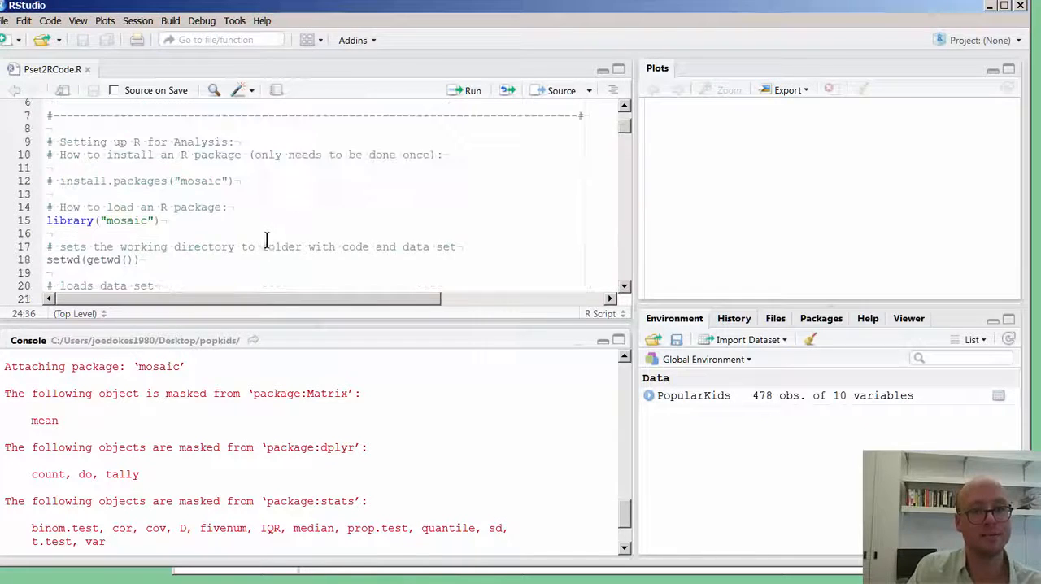
Examine the commented-out install line and the library("mosaic") line in the script's setup section.
left_click(273, 196)
key("shift+Down")
key("shift+Up")
key("shift+Up")
left_click_drag(168, 229, 49, 207)
left_click_drag(174, 227, 45, 225)
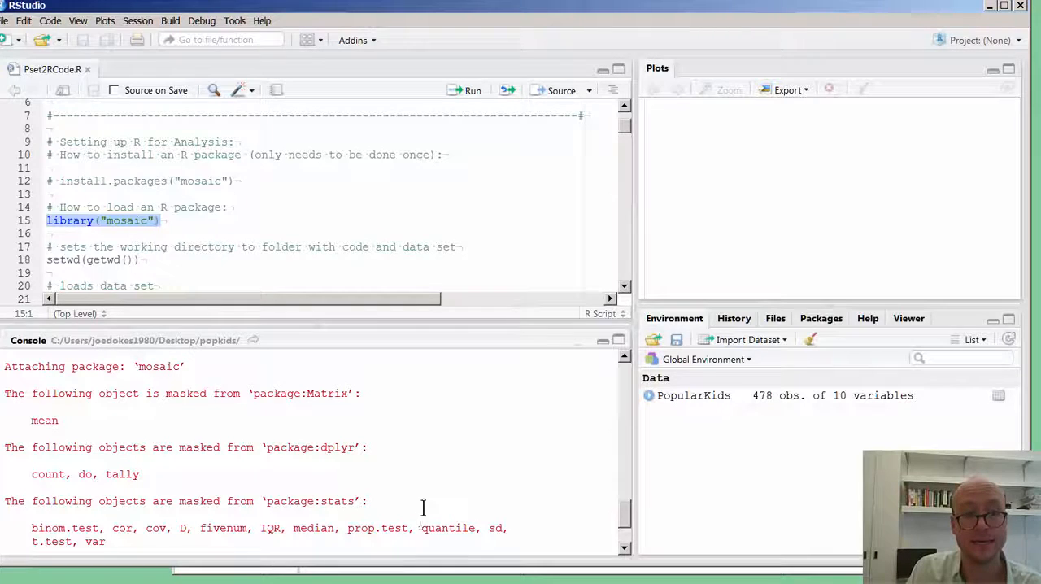
left_click(315, 226)
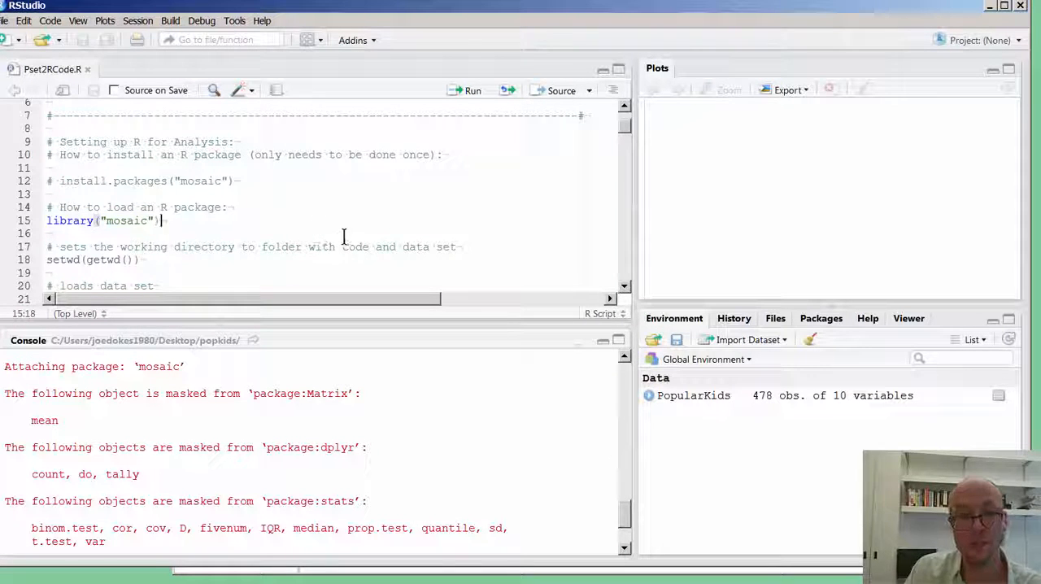
Examine the working-directory and data-loading code on lines 17 to 21 and the problem set code below it.
scroll(288, 243, "down", 3)
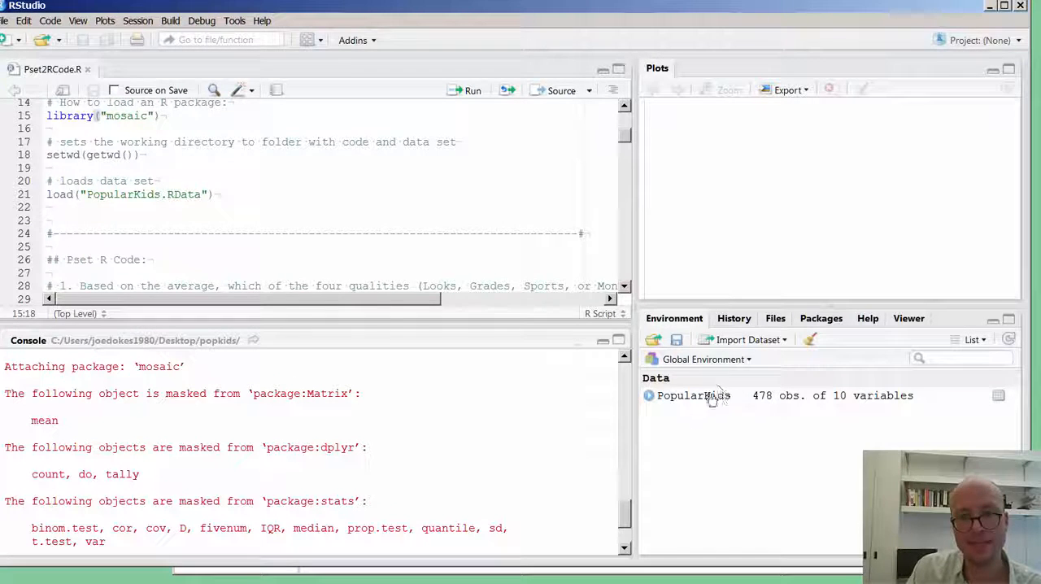
left_click_drag(271, 212, 47, 139)
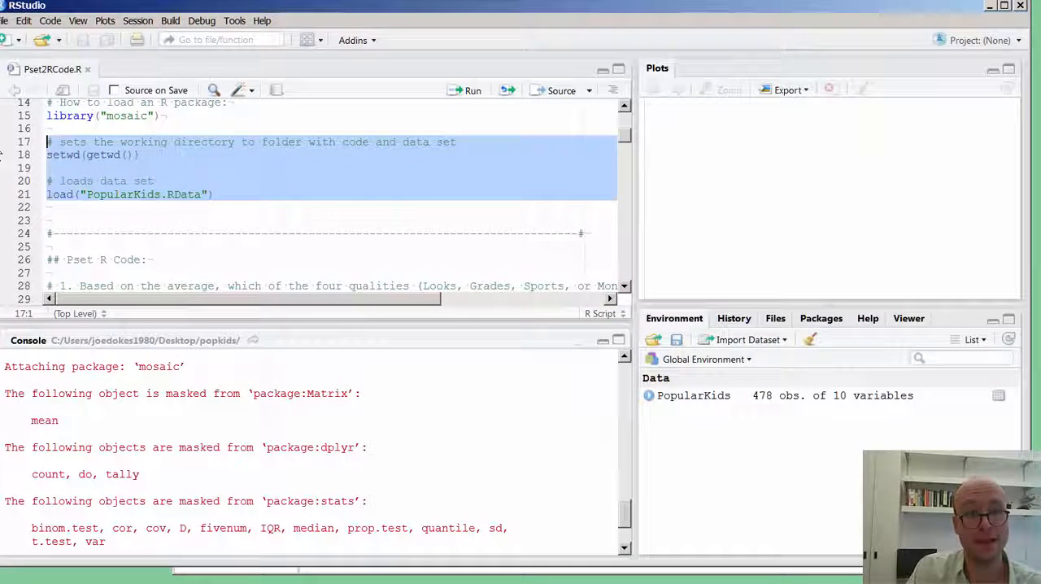
left_click(118, 220)
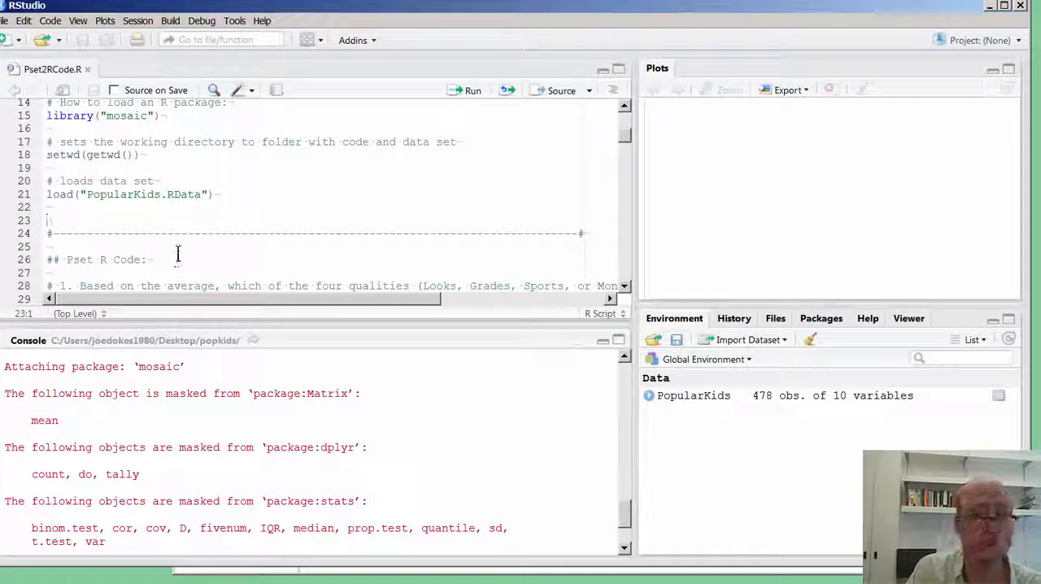
scroll(186, 244, "down", 3)
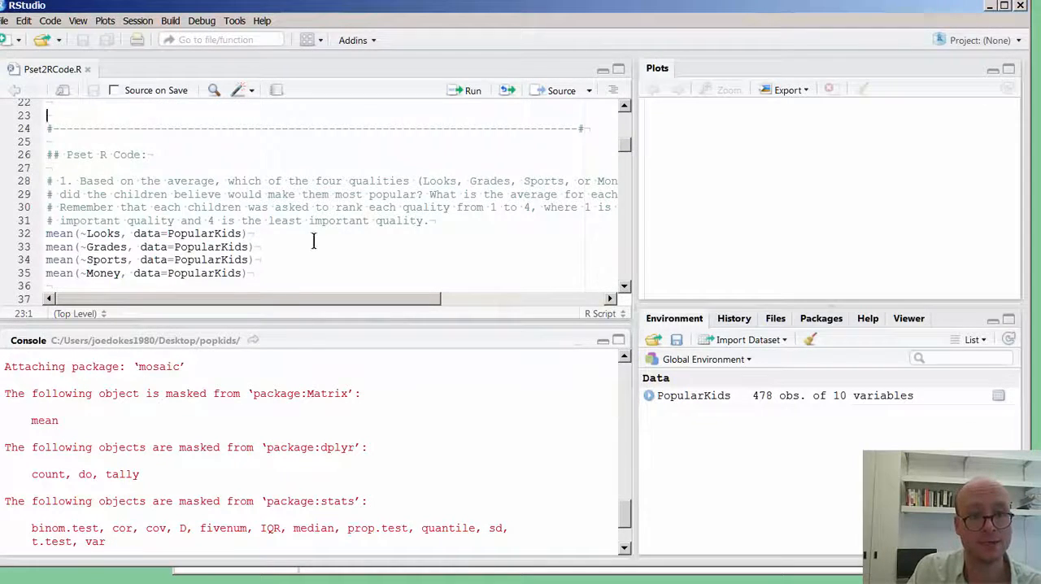
scroll(313, 241, "down", 12)
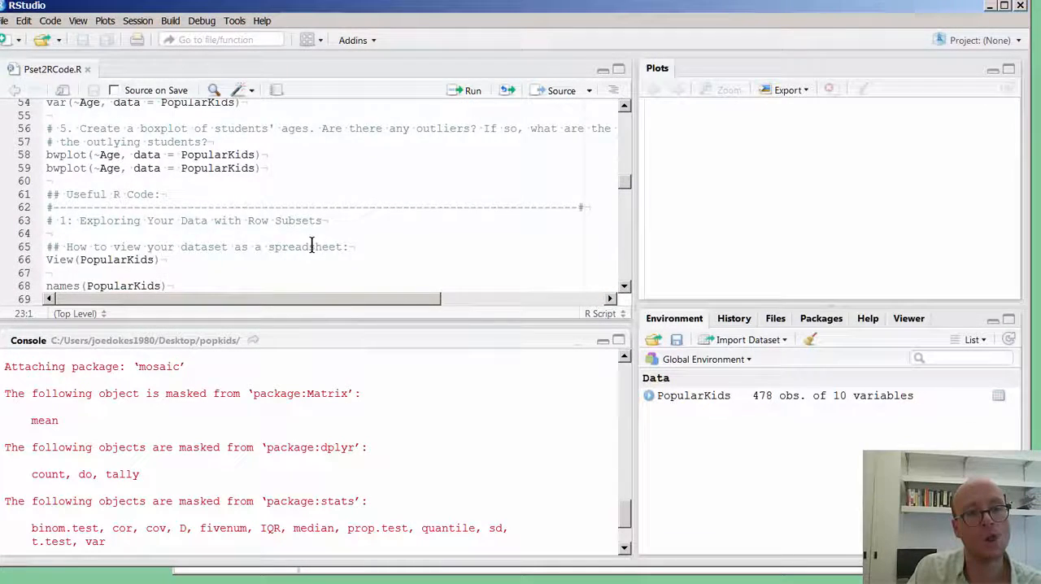
Try to run the favstats(Grades, data=PopularKids) example with its comment in the "Summarizing Numerical Data" section.
scroll(311, 247, "down", 4)
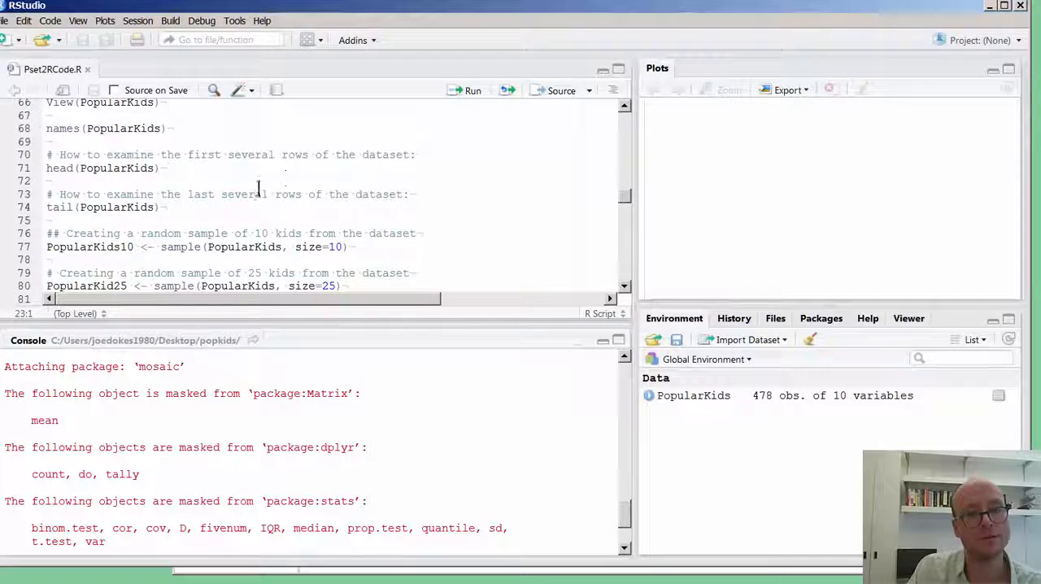
scroll(248, 199, "down", 5)
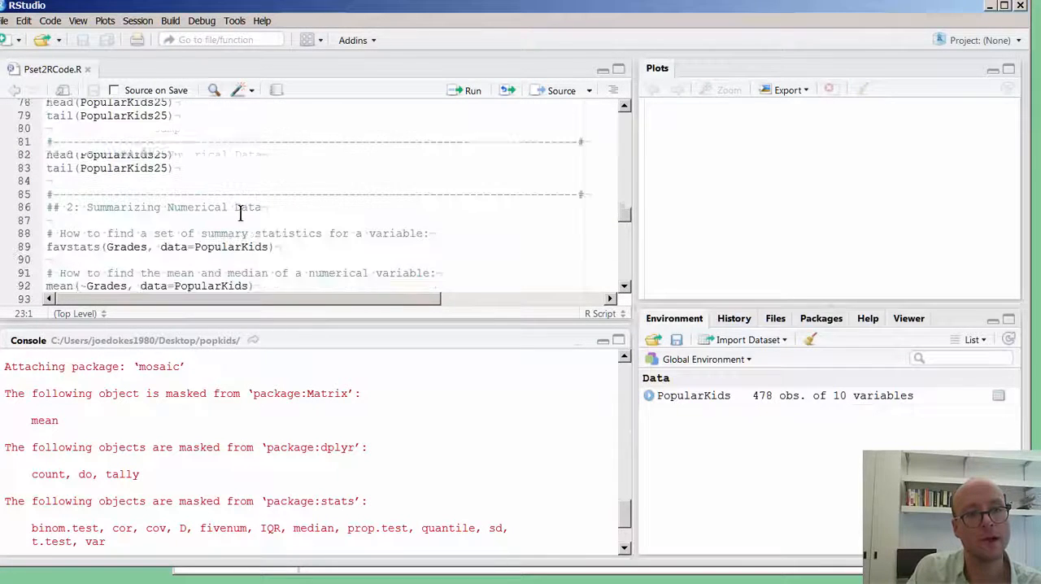
left_click_drag(267, 158, 91, 143)
left_click(67, 144)
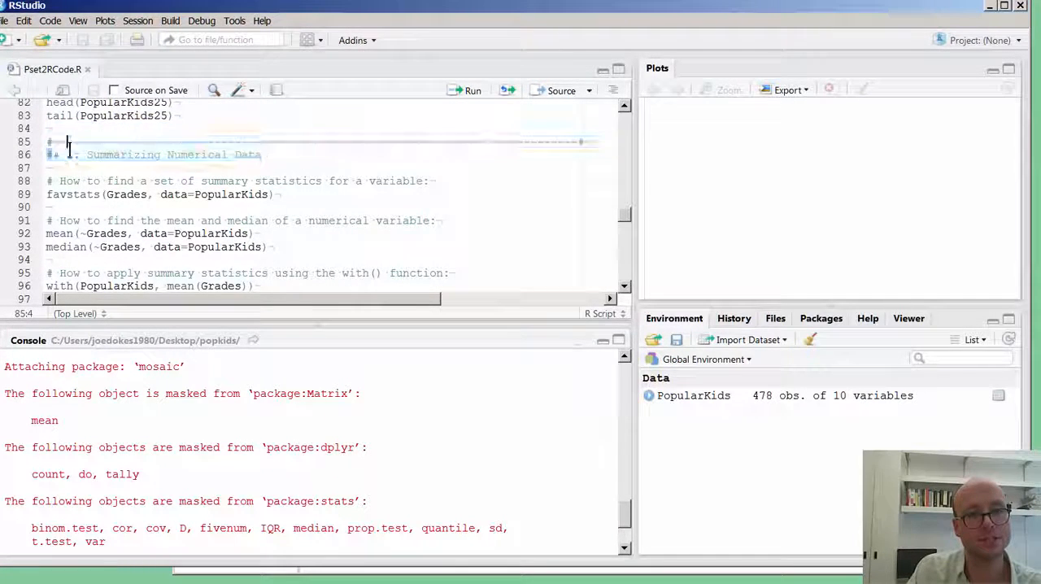
left_click_drag(321, 197, 16, 180)
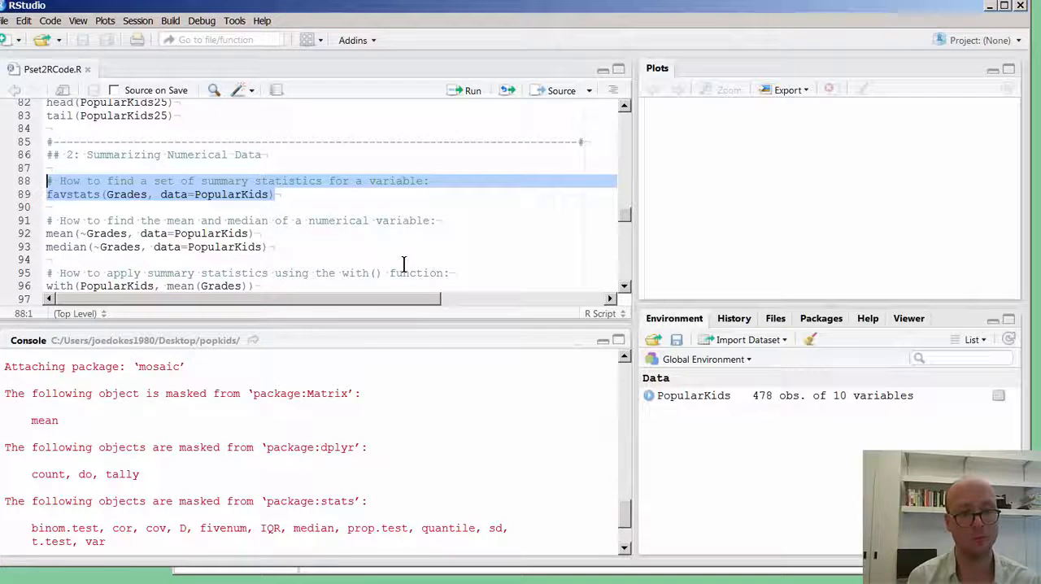
key("ctrl+Return")
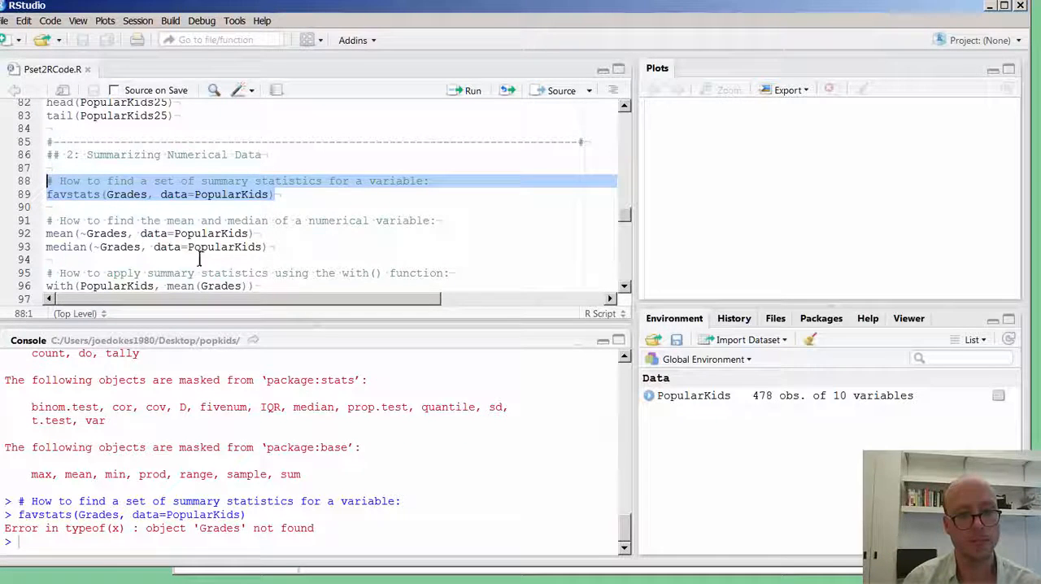
Rerun the favstats comment and call on lines 88 and 89, and move both lines up one line.
left_click(154, 210)
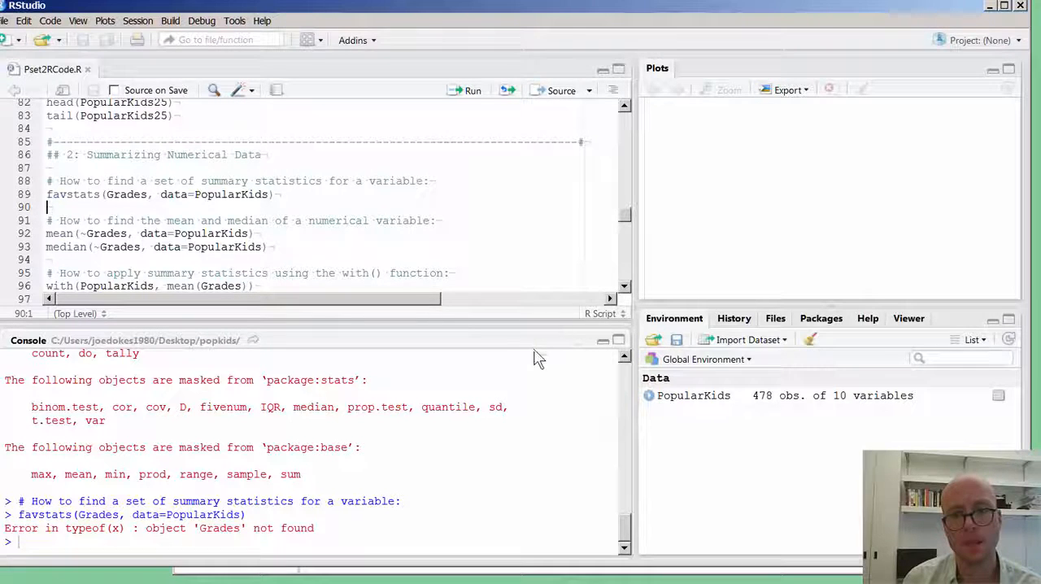
left_click_drag(293, 195, 51, 179)
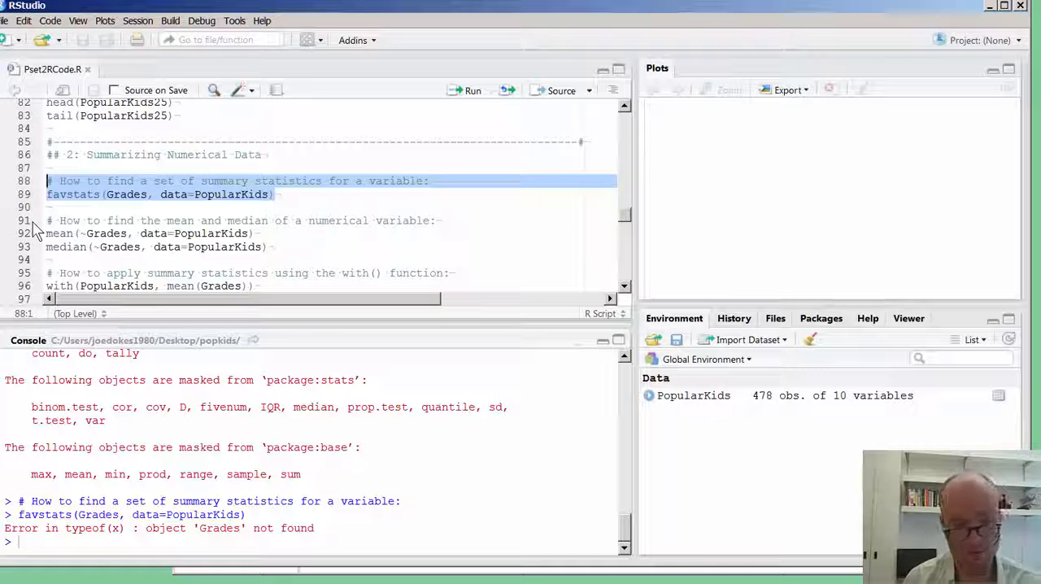
key("ctrl+Return")
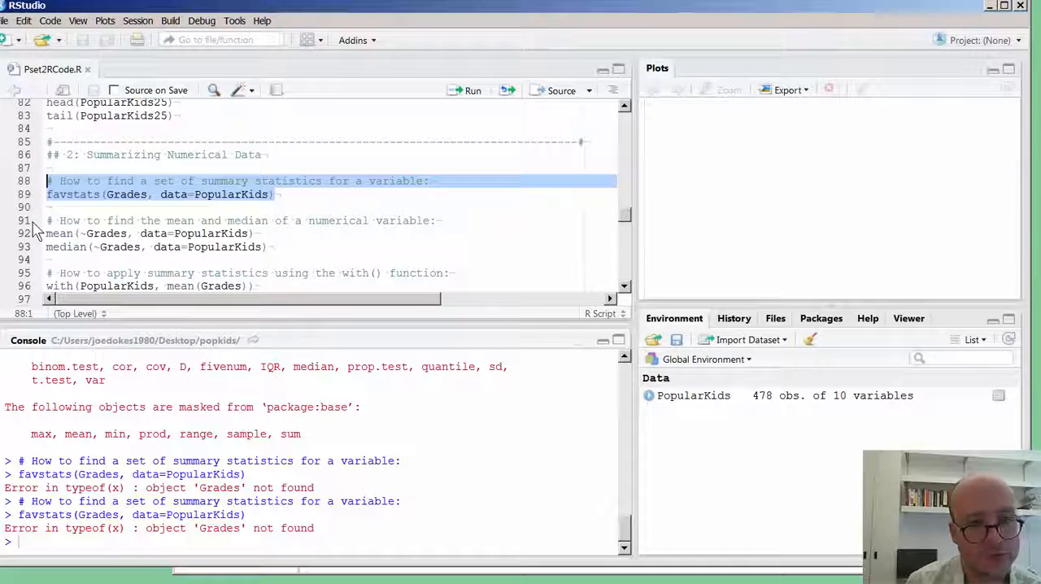
key("alt+Up")
Rerun lines 14 and 15 of the setup section to load the mosaic package again.
scroll(239, 207, "up", 1)
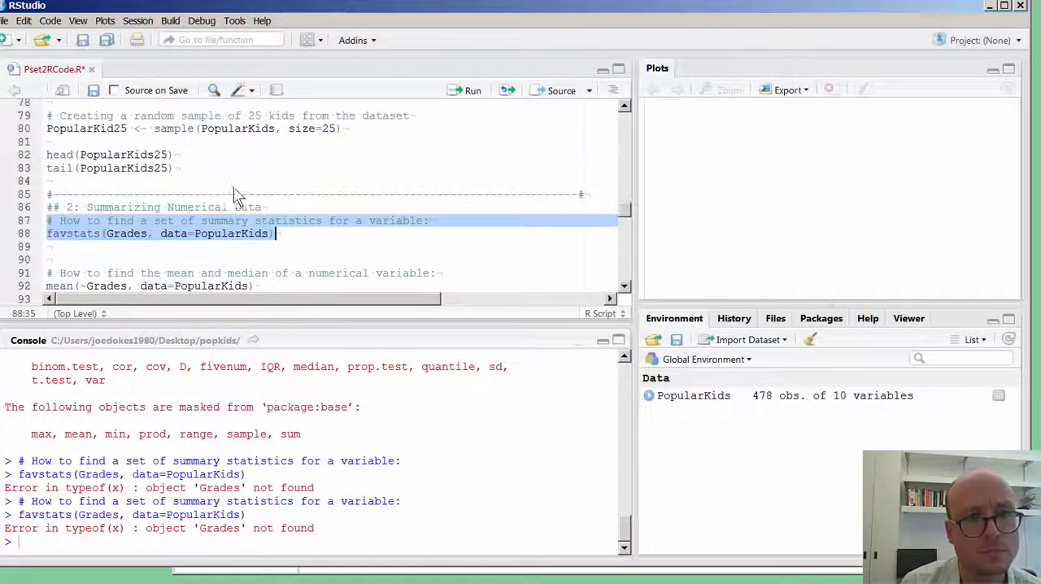
scroll(242, 208, "up", 5)
scroll(431, 203, "up", 5)
scroll(391, 206, "up", 6)
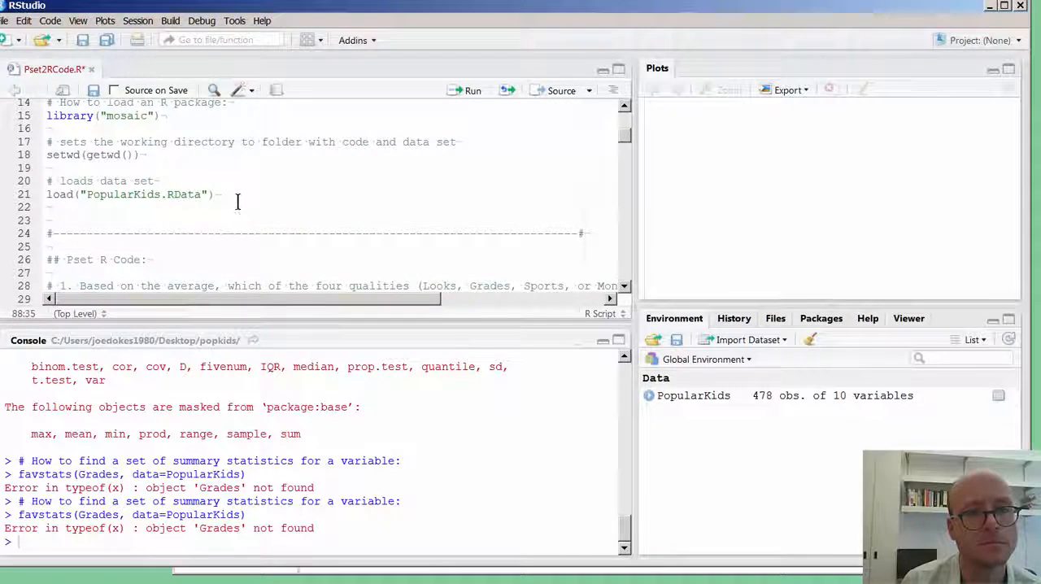
scroll(240, 202, "up", 2)
left_click_drag(204, 218, 48, 206)
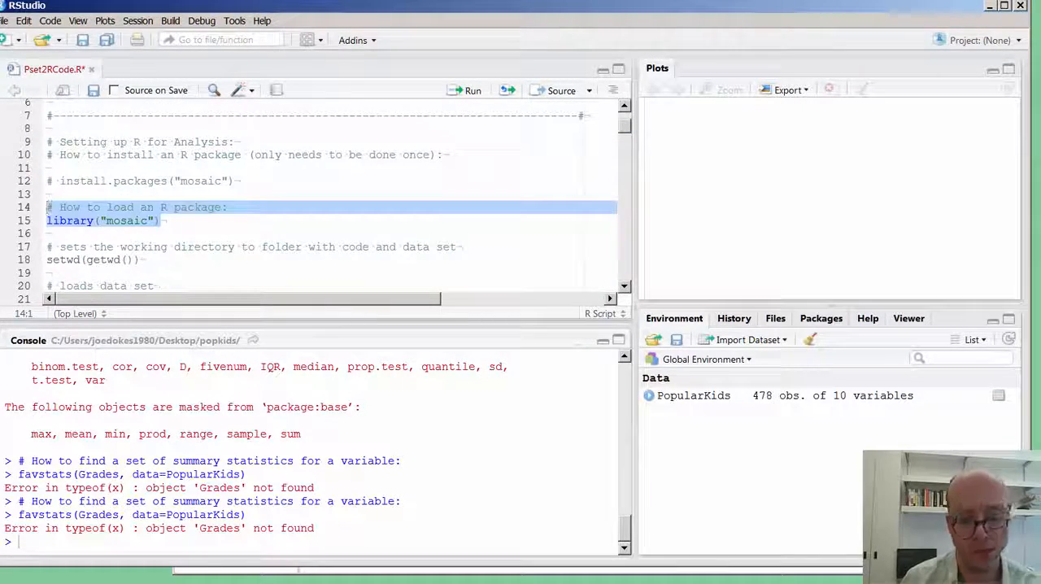
key("ctrl+Return")
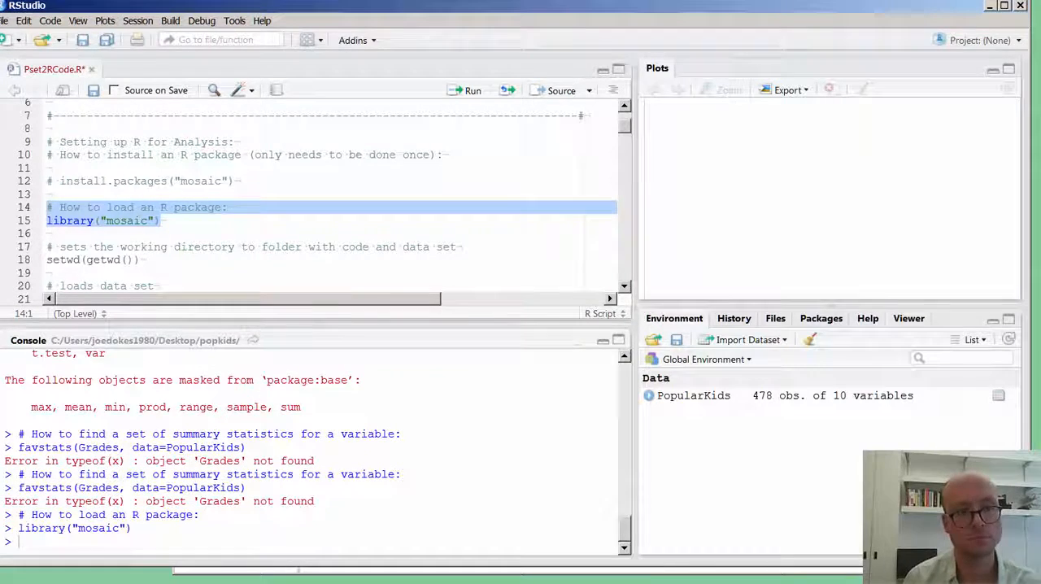
Try running lines 85 to 88, from the section 2 heading through the favstats call for Grades.
scroll(248, 244, "down", 12)
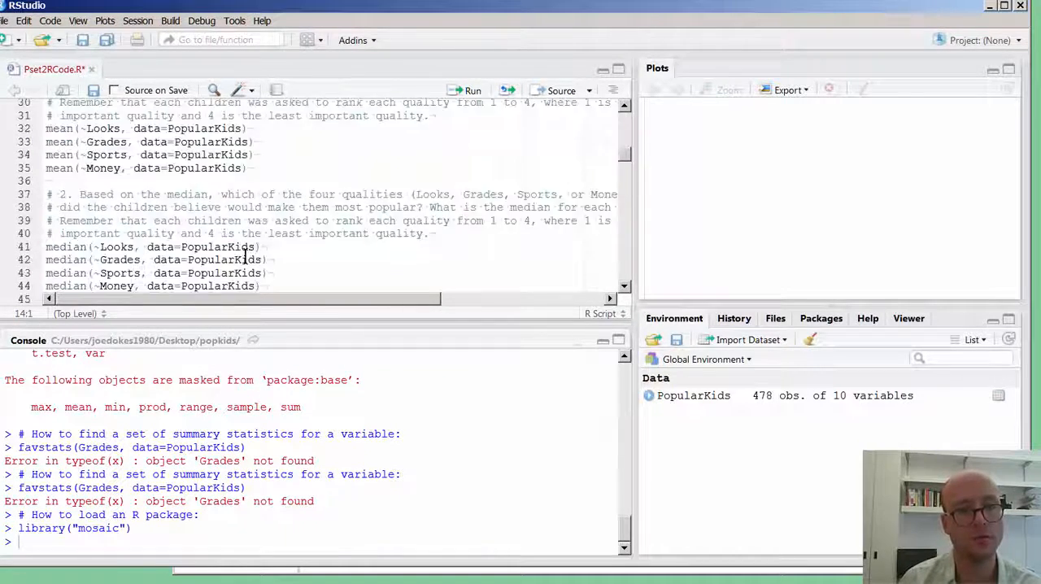
scroll(222, 260, "down", 6)
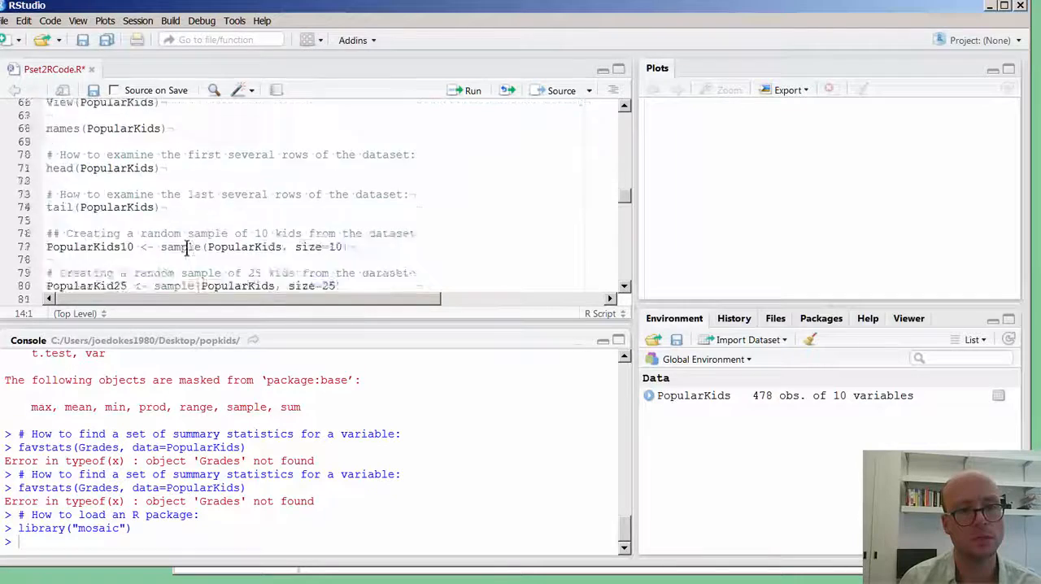
left_click_drag(51, 195, 4, 218)
key("ctrl+Return")
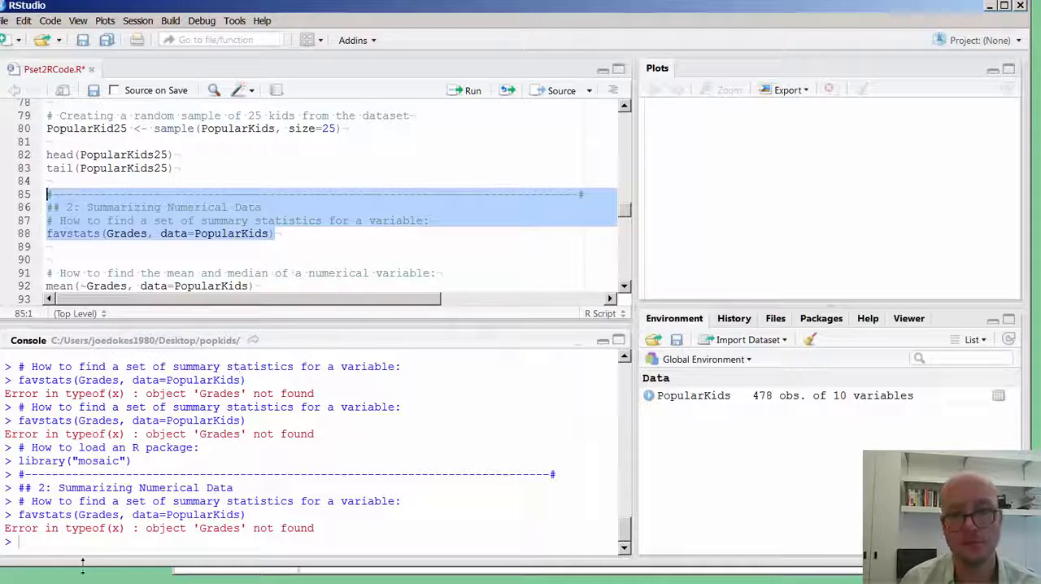
List the dataset's variable names by running names(PopularKids) in the console.
type("name")
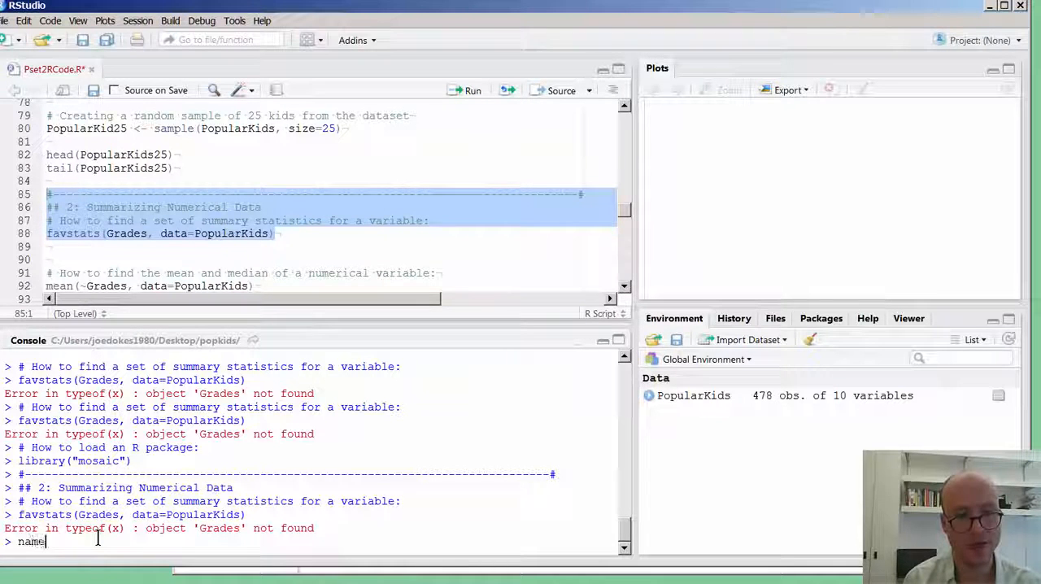
type("s(Popul")
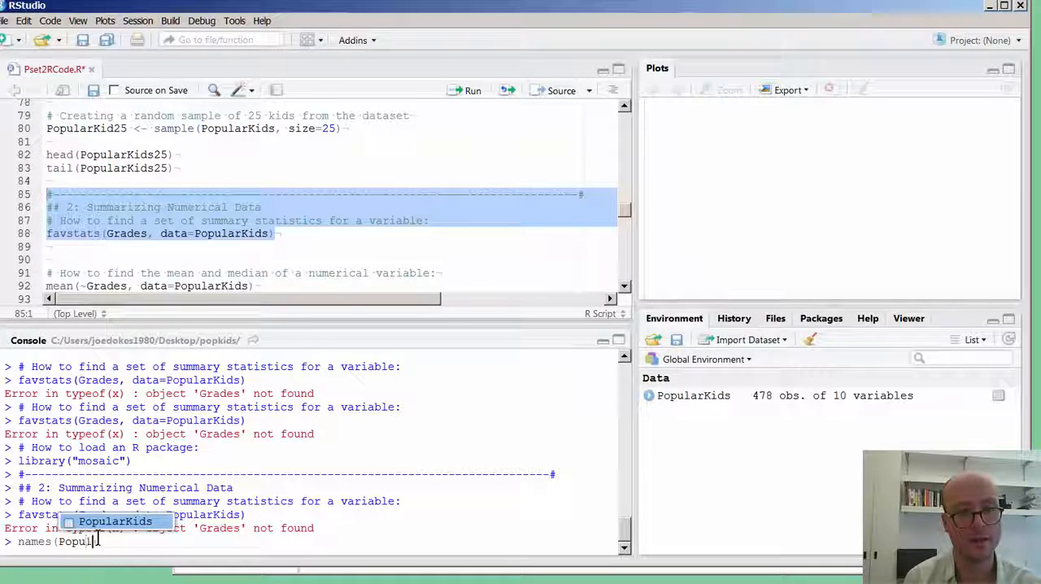
type("arKids")
key("Return")
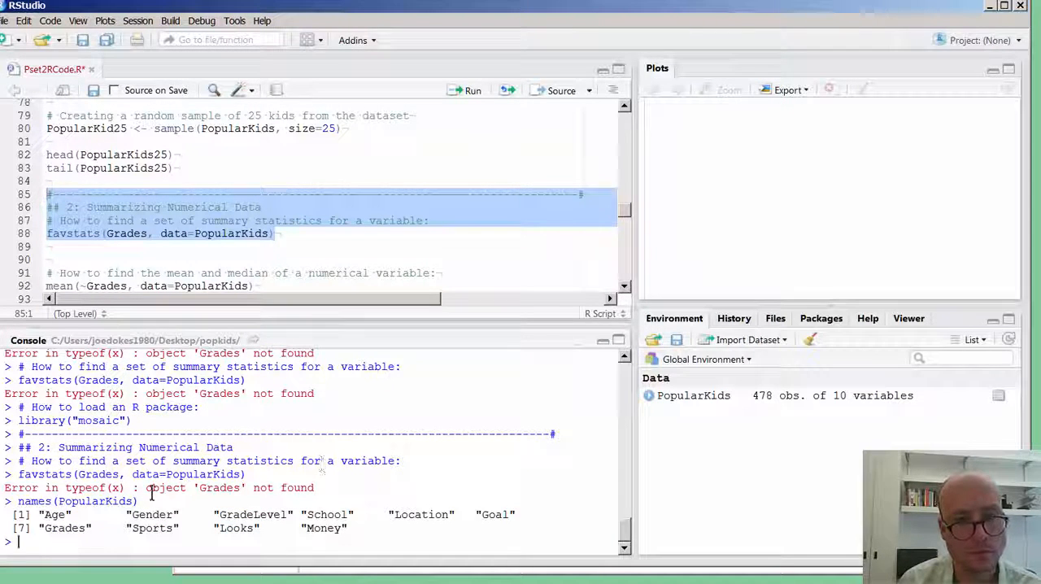
left_click(214, 241)
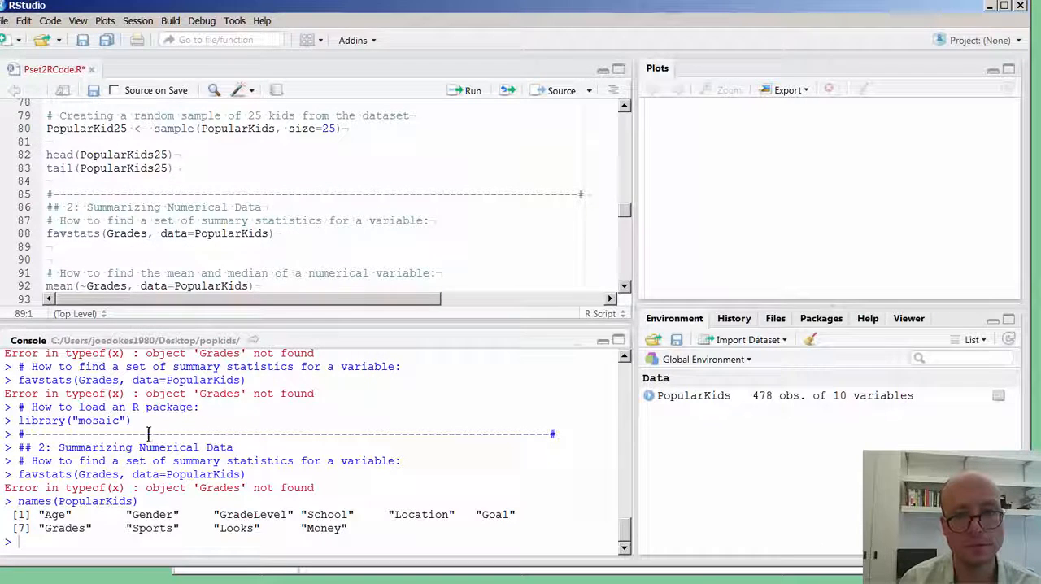
Open the help documentation for favstats by running ?favstats() in the console.
left_click(70, 534)
type("?")
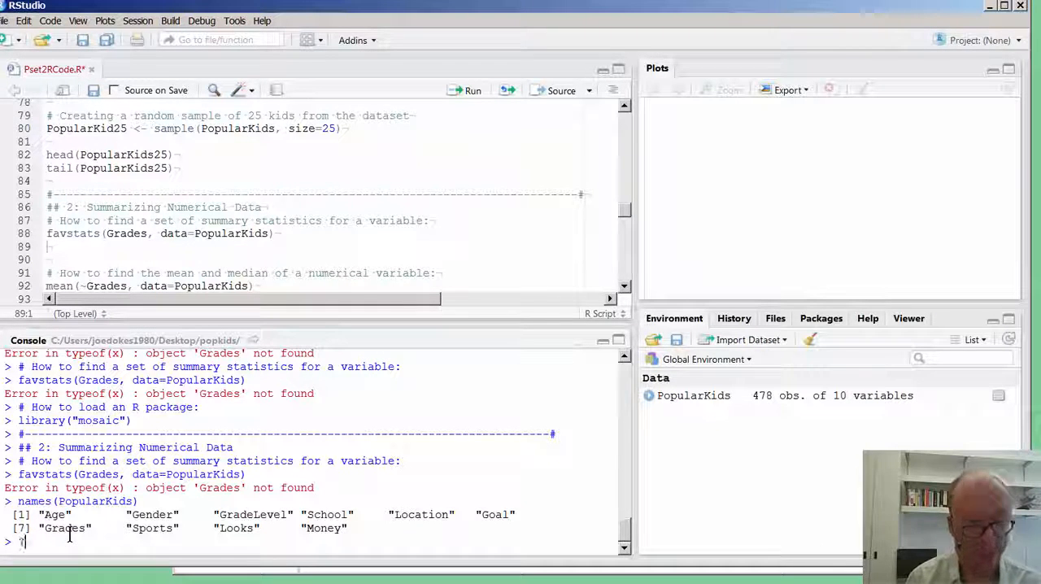
type("favstats()")
key("Return")
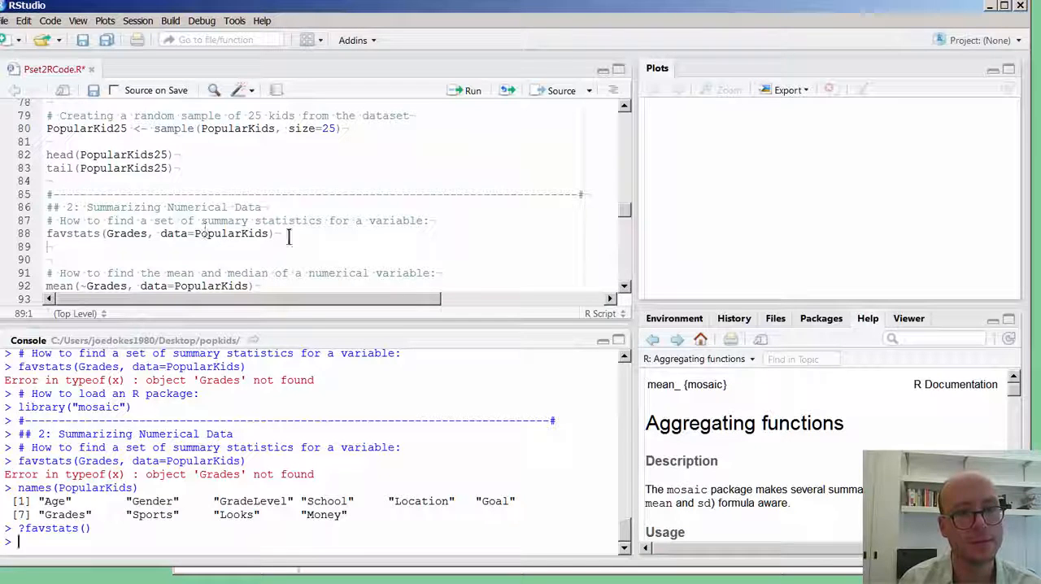
Insert a tilde before Grades in the favstats call on line 88 and save the script.
left_click_drag(278, 232, 261, 232)
left_click(111, 235)
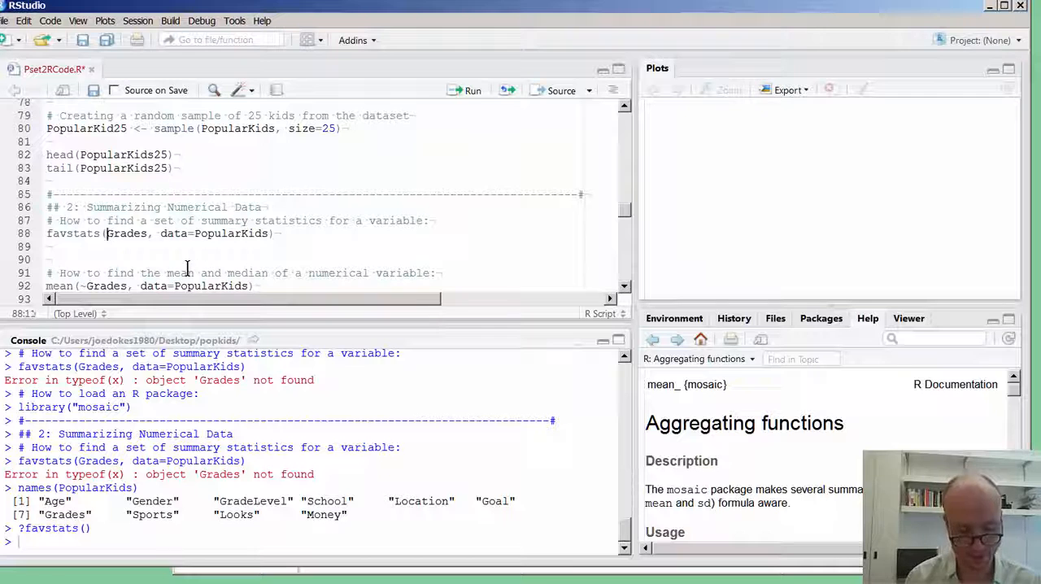
type("~")
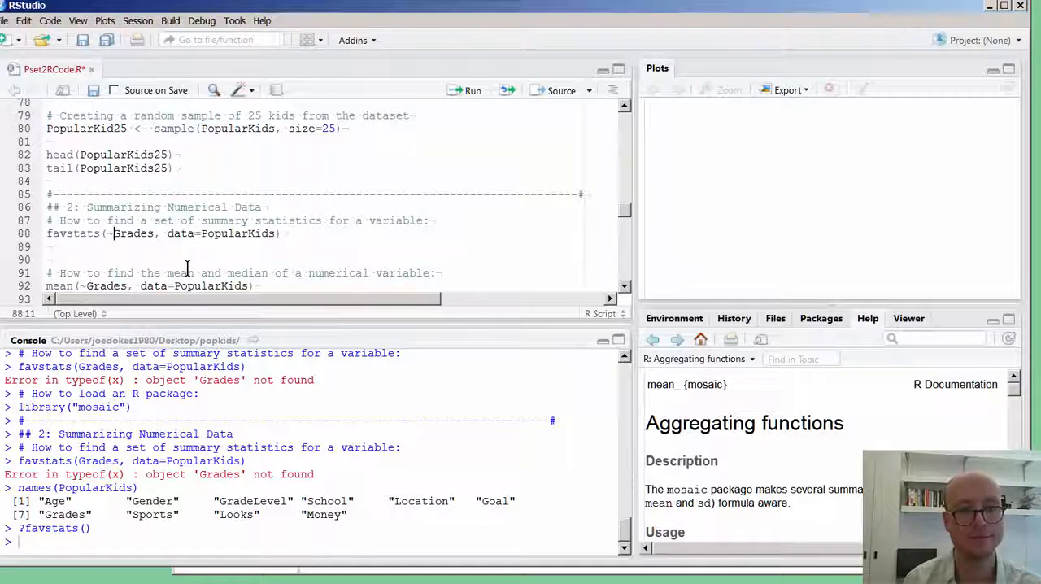
key("ctrl+s")
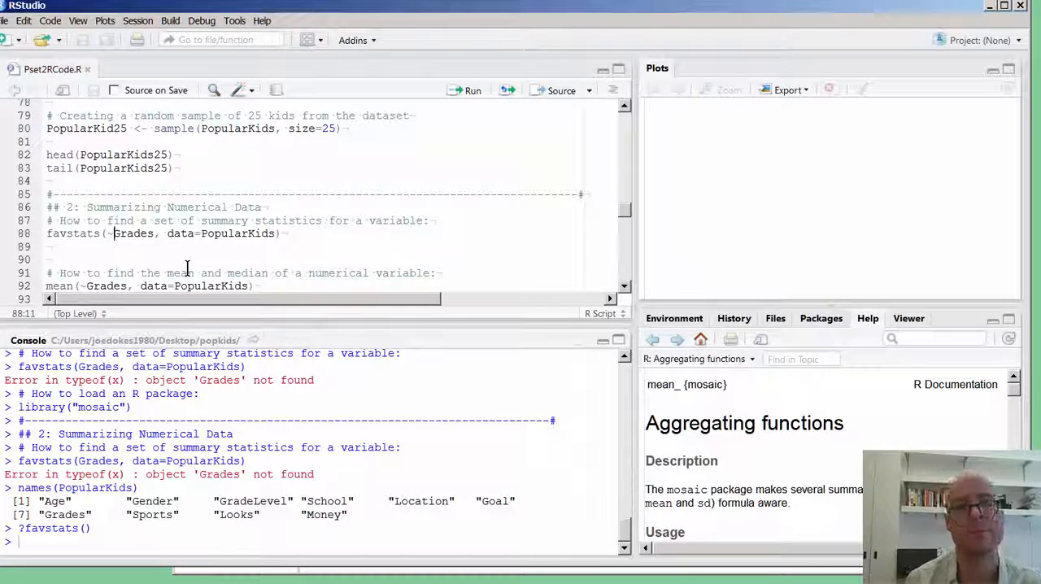
Run only line 88, favstats(~Grades, data=PopularKids), to compute the summary statistics for Grades.
key("Left")
key("Left")
key("Left")
key("Left")
key("Left")
key("Left")
key("Left")
key("Left")
key("Left")
key("Left")
key("Left")
key("Left")
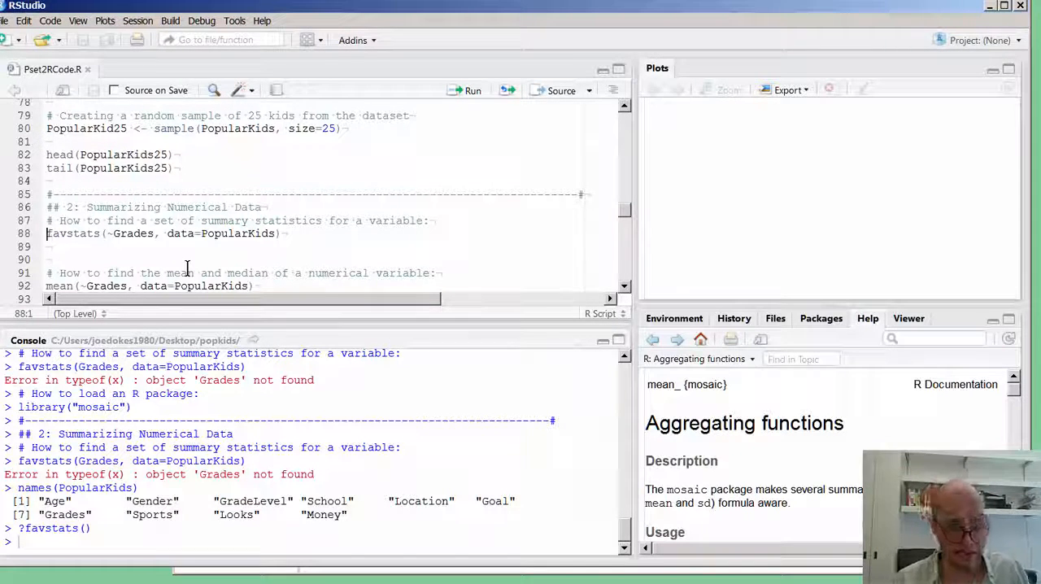
key("shift+Down")
key("shift+Left")
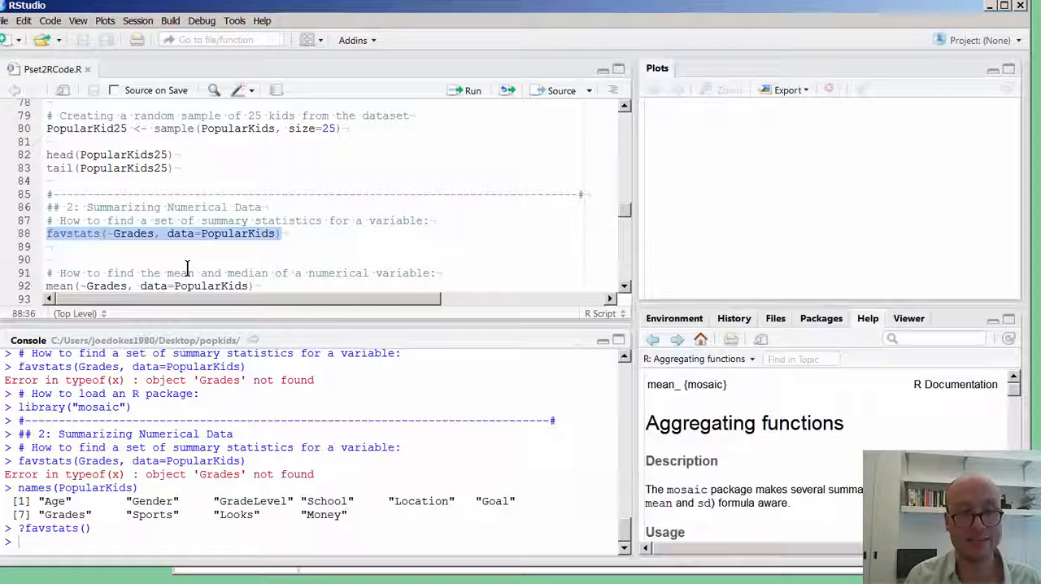
key("ctrl+Return")
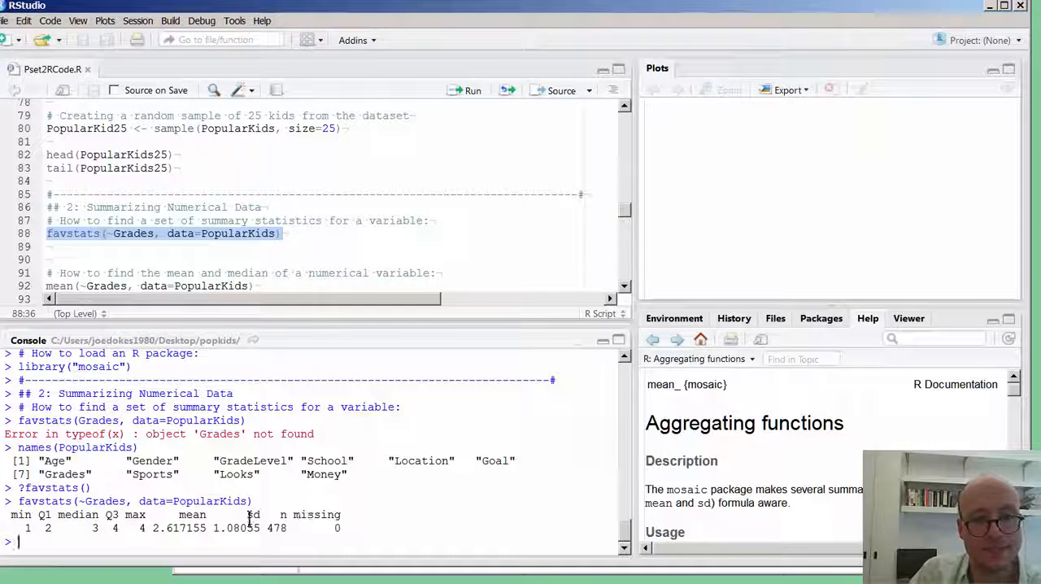
Examine the Grades summary output: minimum through maximum, the mean, the missing count and the sample size.
left_click_drag(266, 516, 148, 521)
left_click(17, 511)
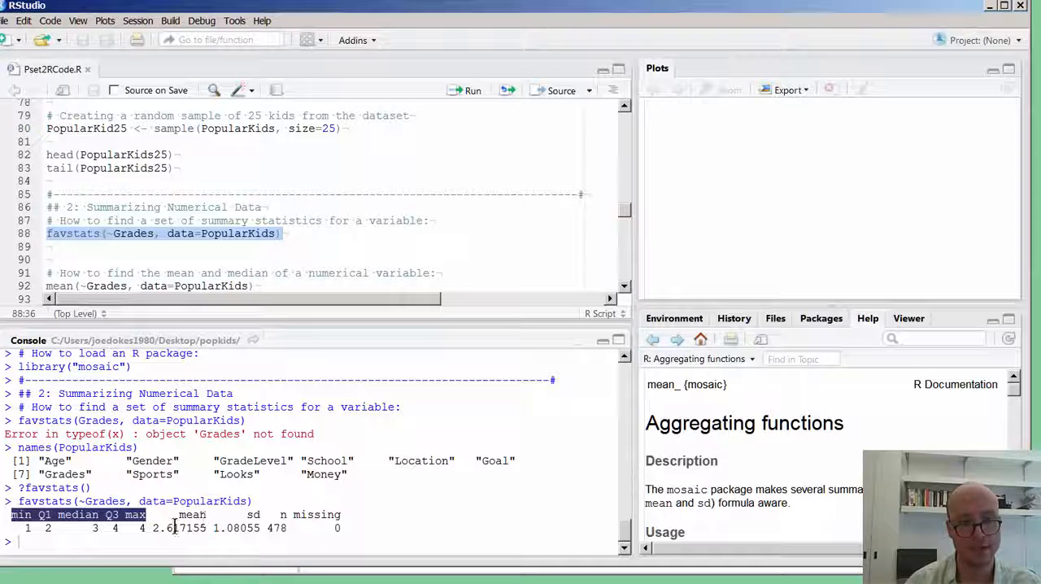
left_click_drag(152, 528, 214, 528)
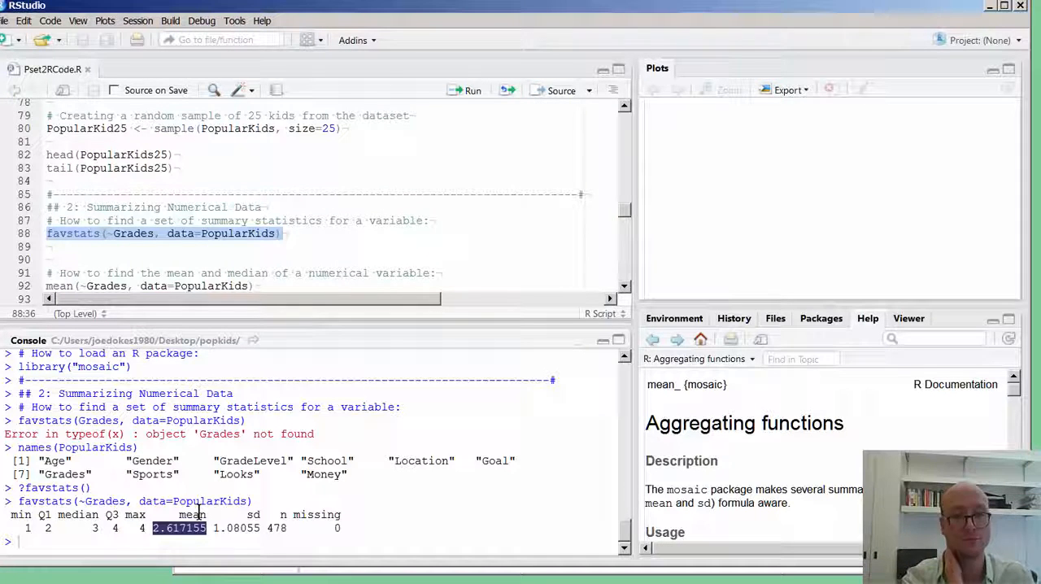
left_click_drag(266, 528, 336, 533)
left_click(333, 532)
left_click(330, 529)
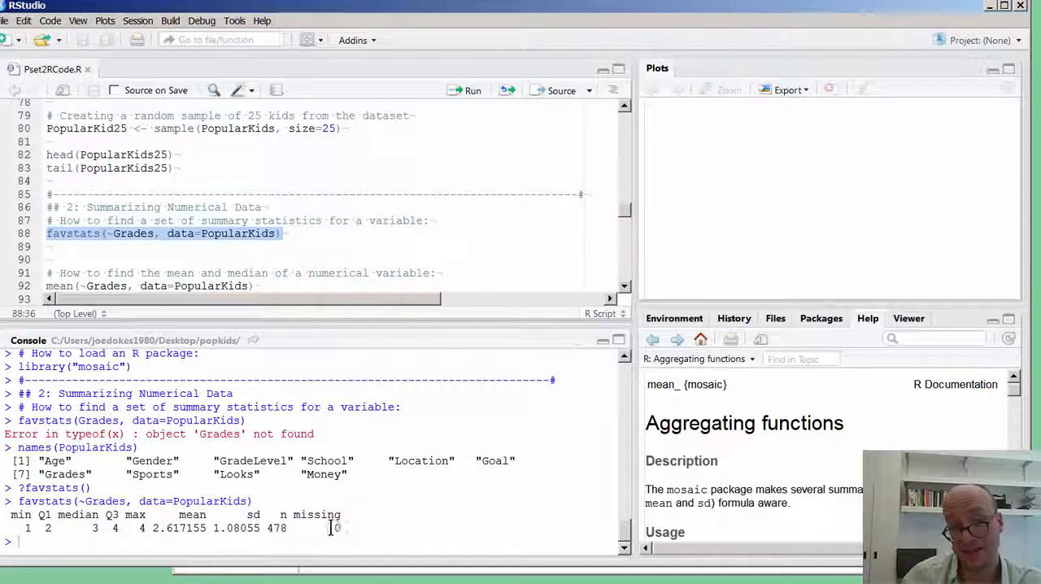
left_click_drag(294, 527, 268, 524)
left_click(269, 525)
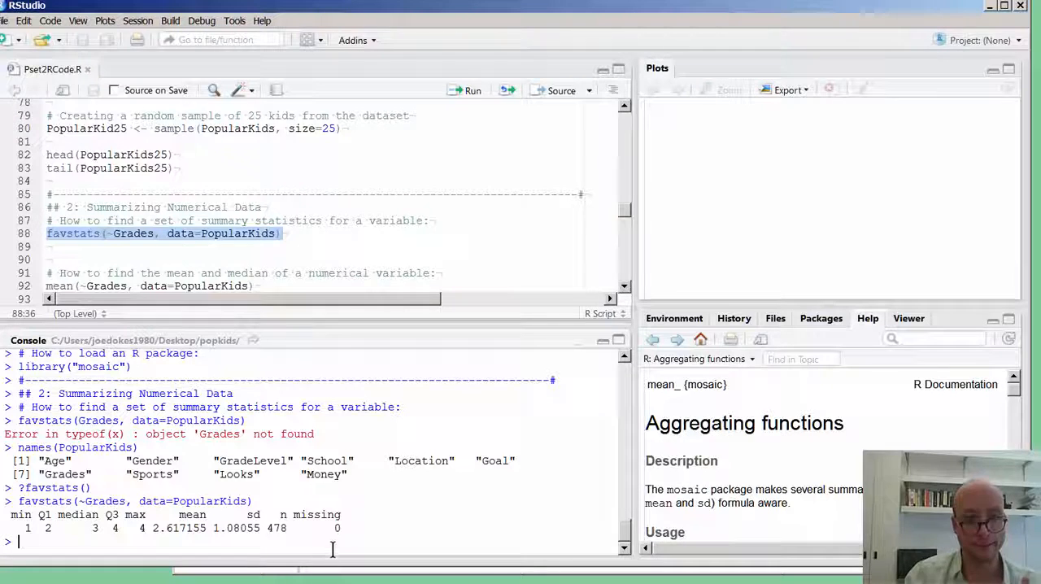
Compare the median and mean columns in the favstats output for Grades.
left_click(327, 260)
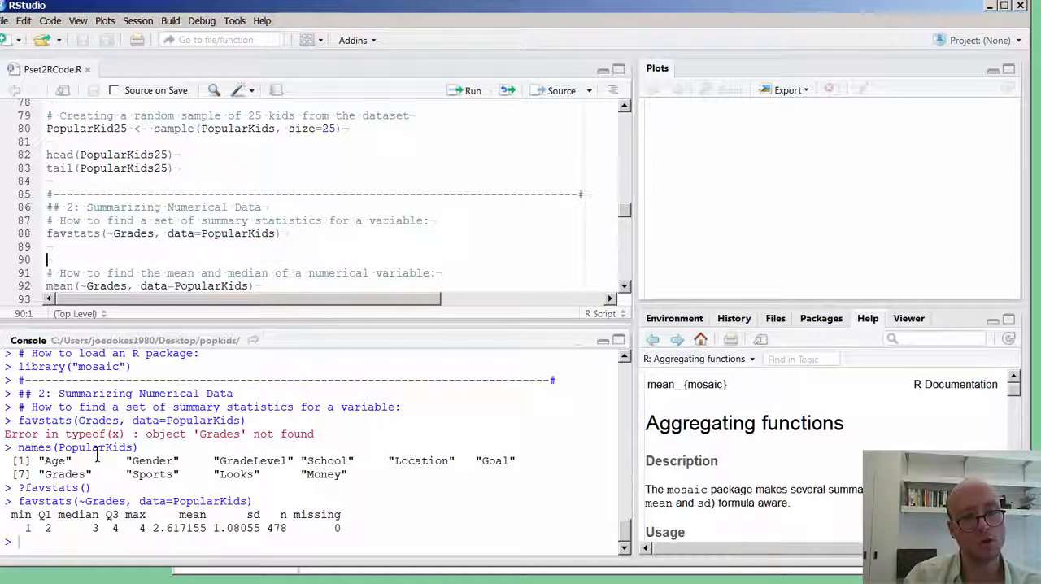
mouse_move(173, 515)
left_mouse_down()
mouse_move(206, 515)
mouse_move(173, 519)
left_mouse_up()
left_click(216, 522)
left_click(143, 543)
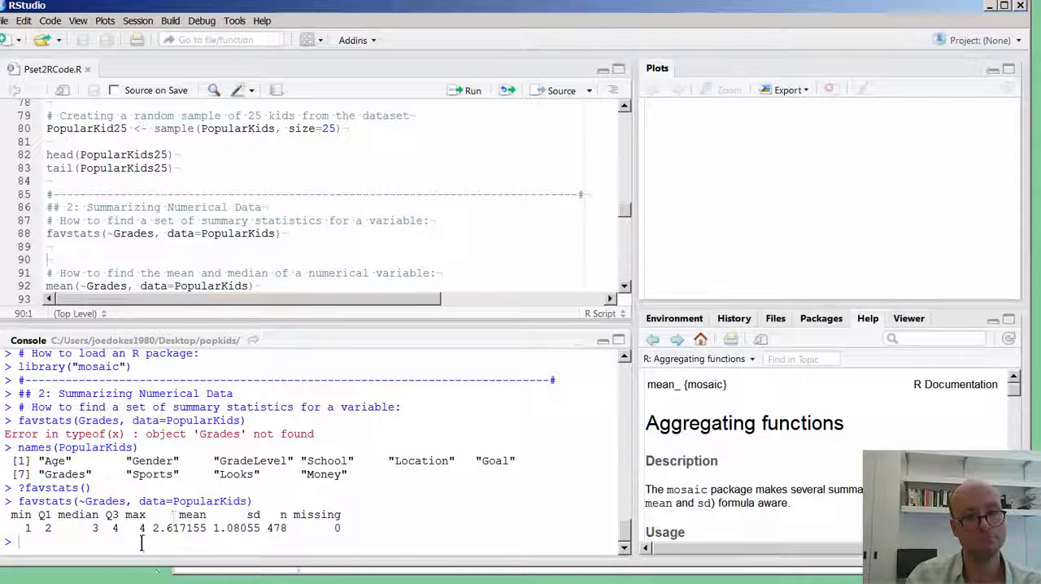
double_click(81, 515)
double_click(193, 515)
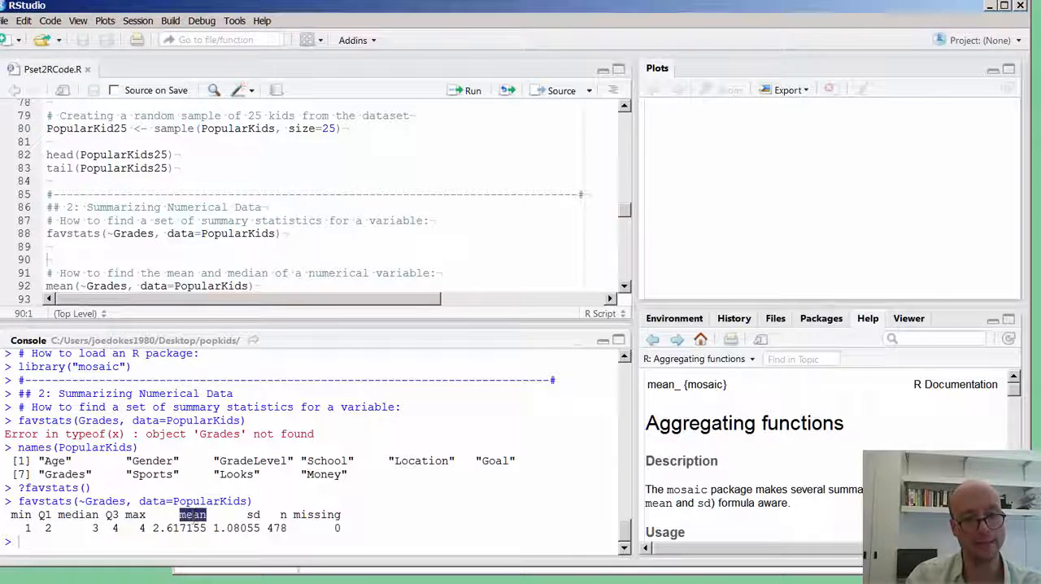
double_click(79, 519)
left_click_drag(195, 515, 188, 516)
left_click_drag(85, 519, 79, 519)
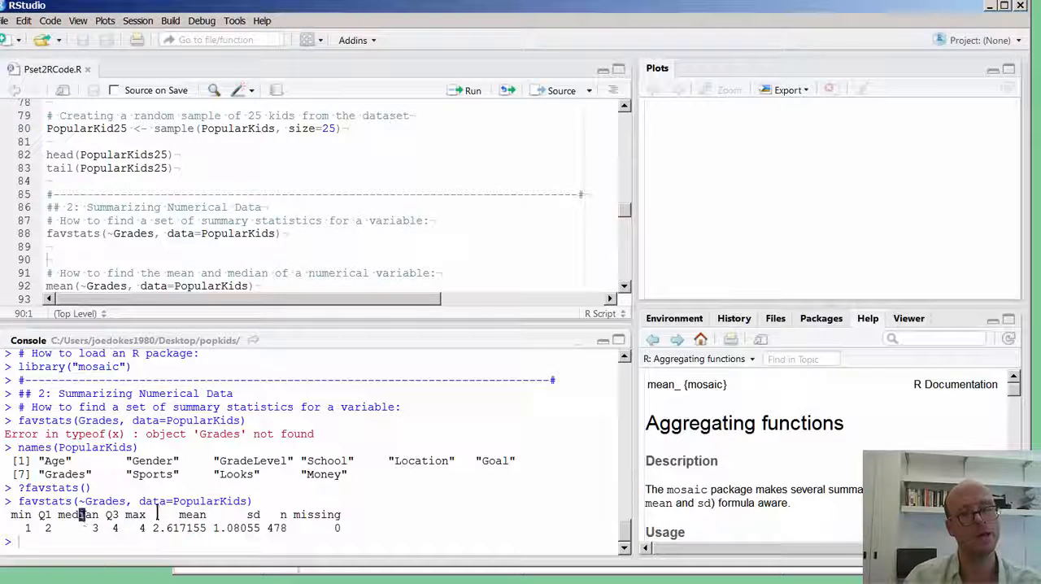
Run the comment on line 91 together with mean(~Grades, data=PopularKids) on line 92.
left_click(140, 286)
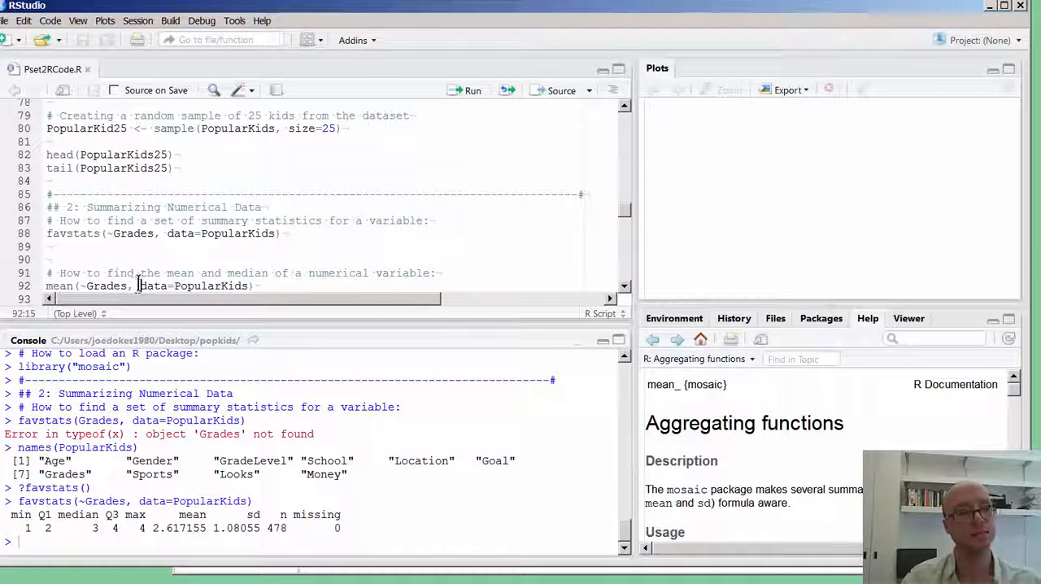
scroll(148, 291, "down", 2)
left_click(273, 247)
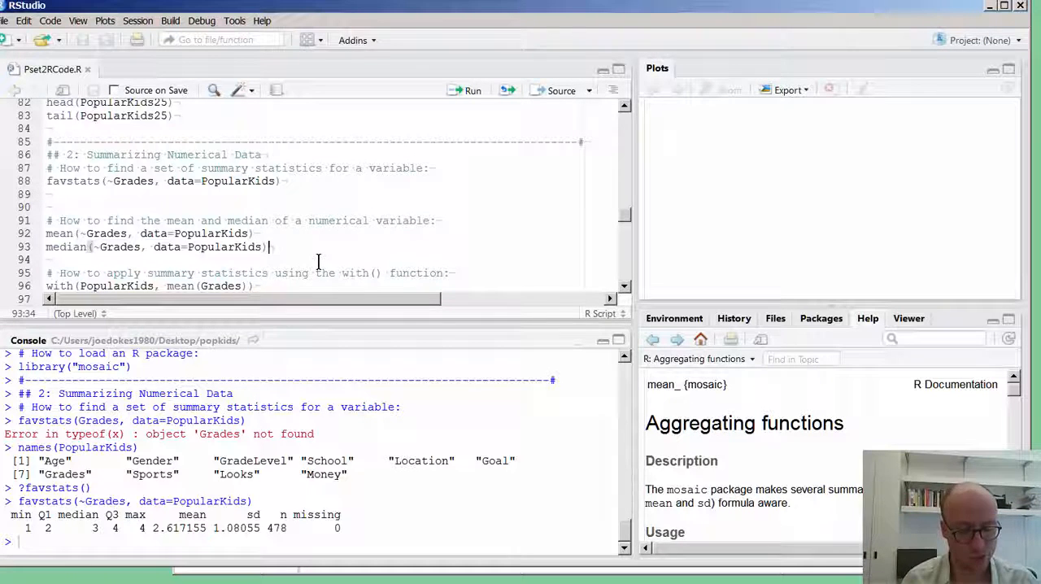
key("Up")
key("Up")
key("Home")
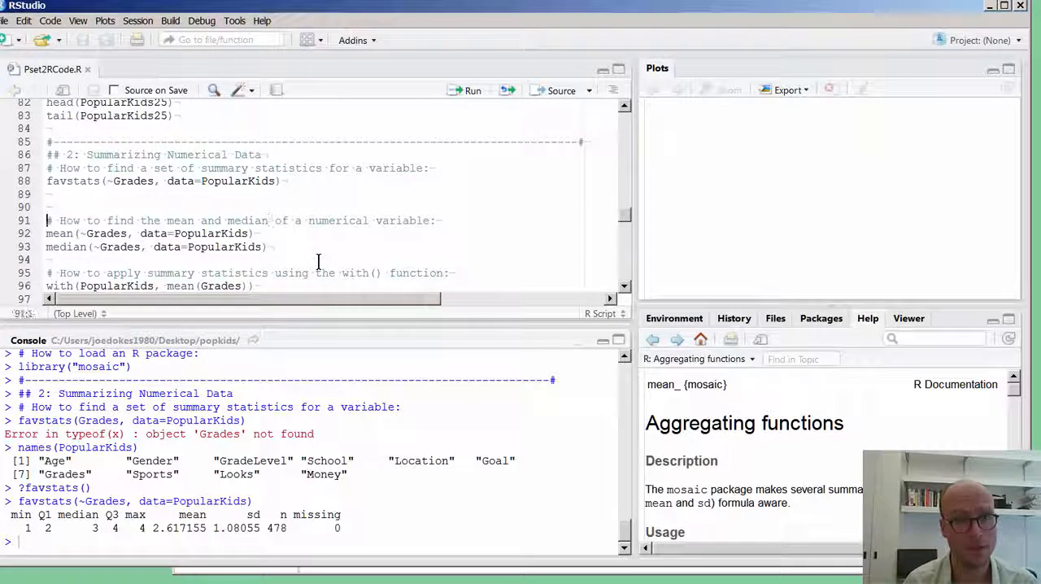
key("shift+Down")
key("shift+Down")
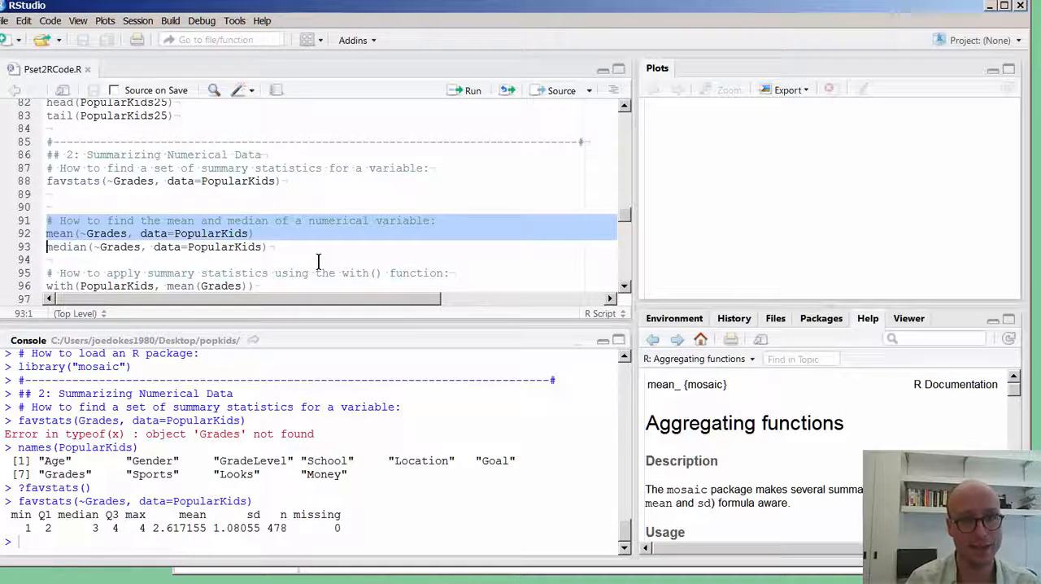
key("ctrl+Return")
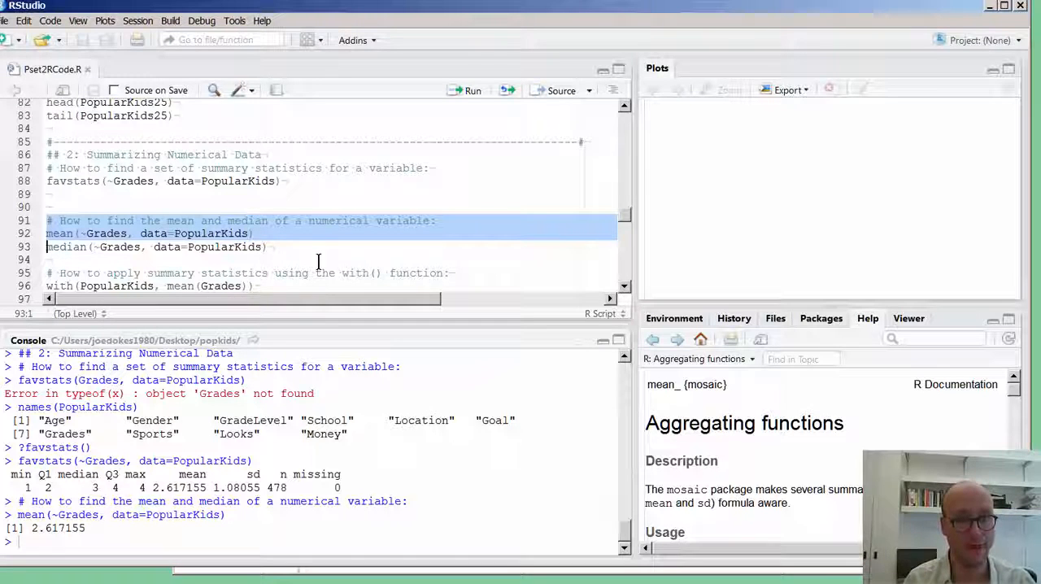
Run only line 93, median(~Grades, data=PopularKids), to compute the median of Grades.
key("Right")
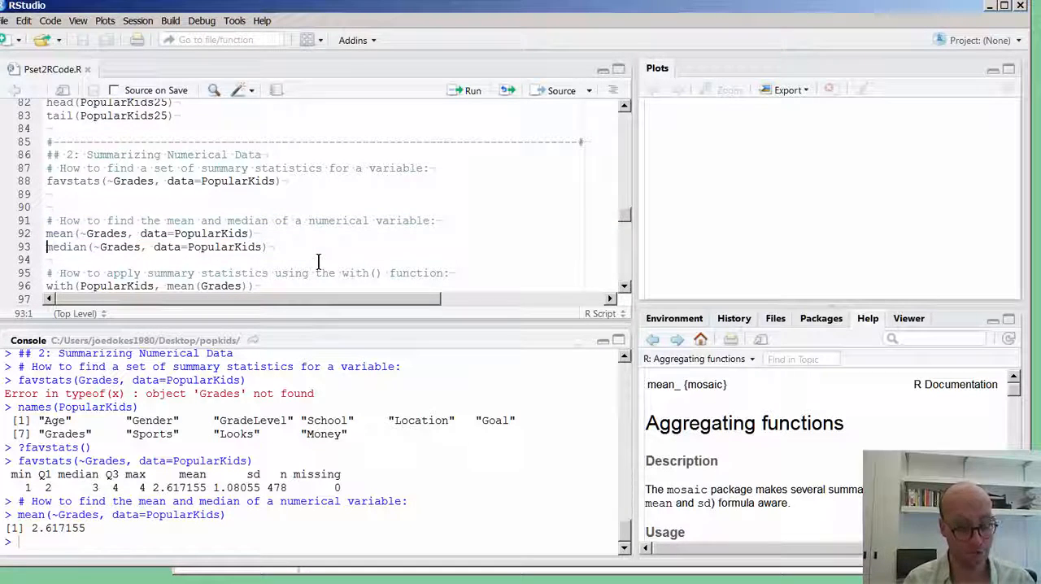
key("shift+End")
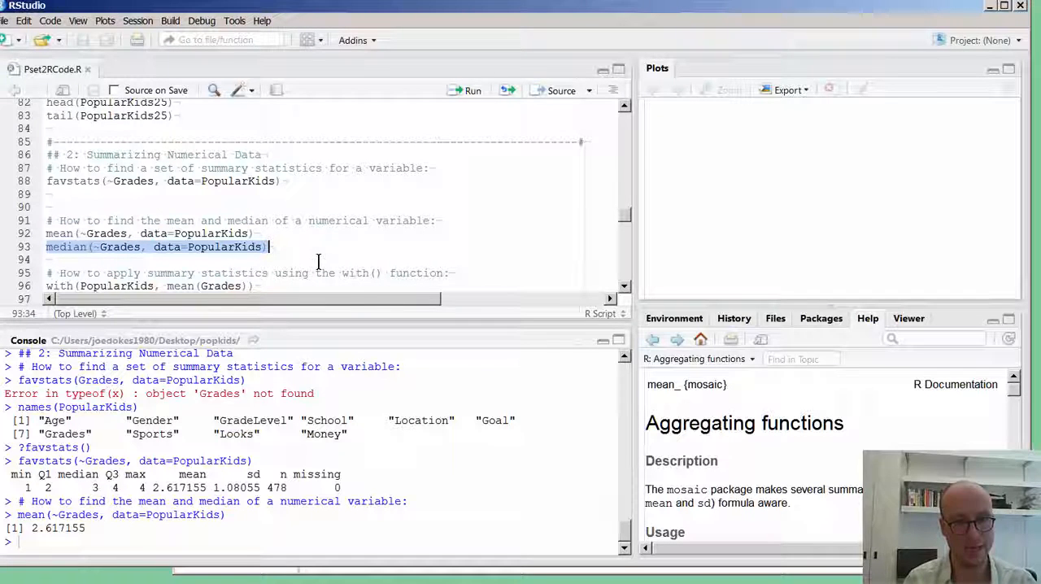
key("ctrl+Return")
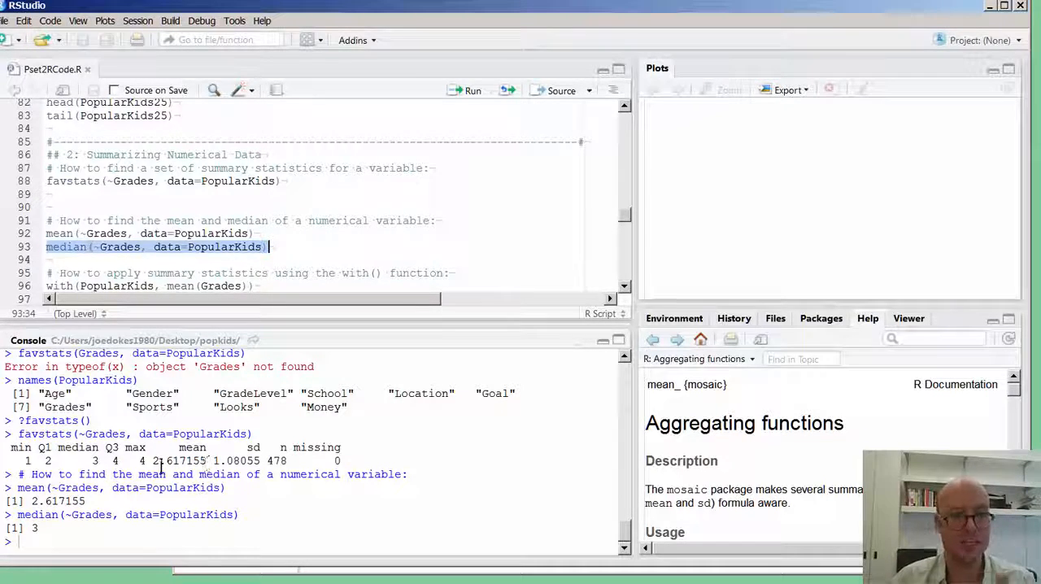
Examine the Grades summary values alongside the Sports, Looks and Money variables listed in the PopularKids names output.
mouse_move(151, 453)
left_mouse_down()
mouse_move(214, 464)
mouse_move(149, 458)
left_mouse_up()
left_click(206, 470)
left_click(150, 458)
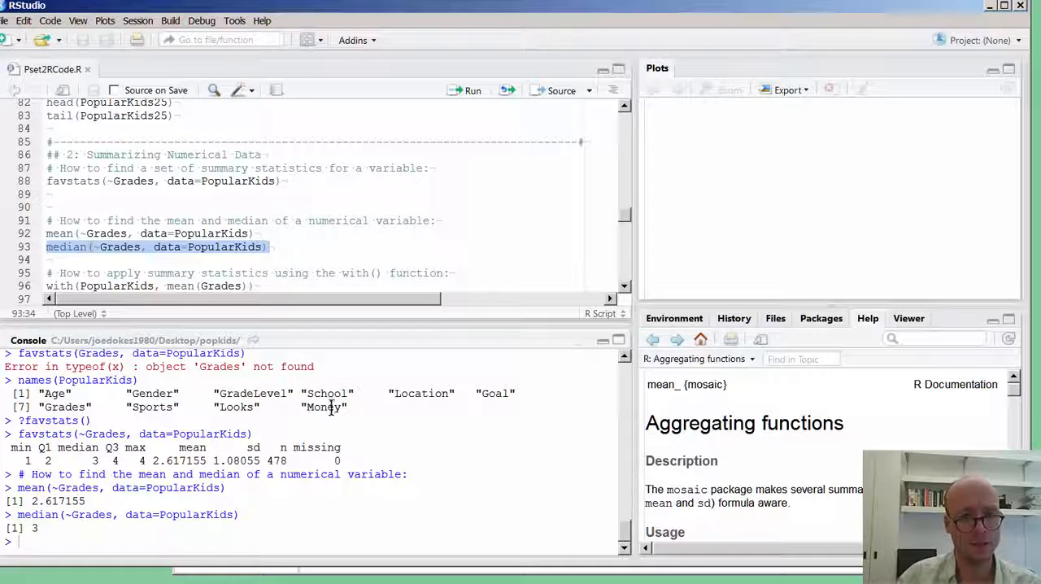
left_click_drag(349, 407, 122, 409)
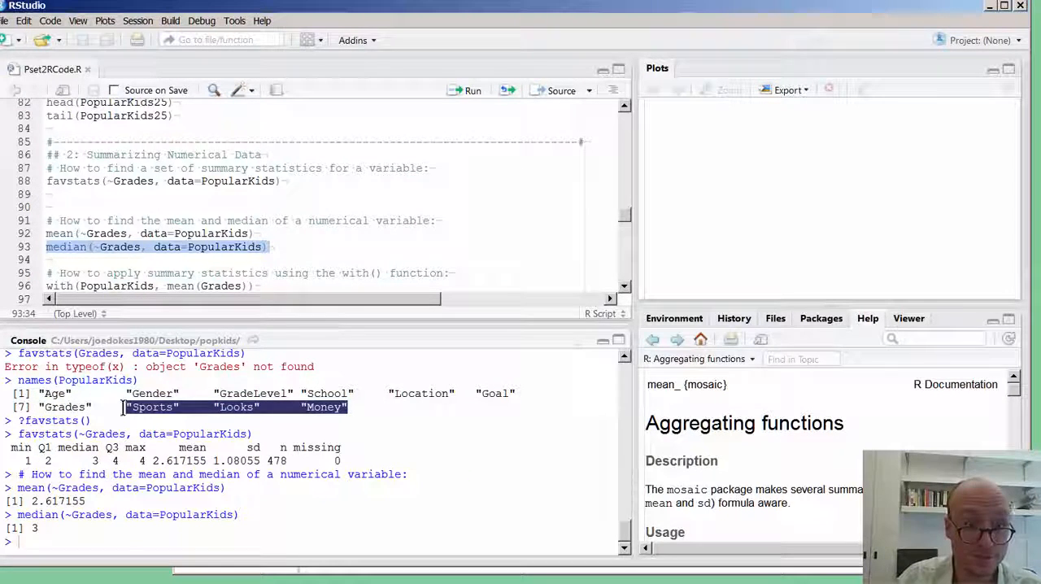
left_click(160, 412)
left_click_drag(360, 406, 128, 404)
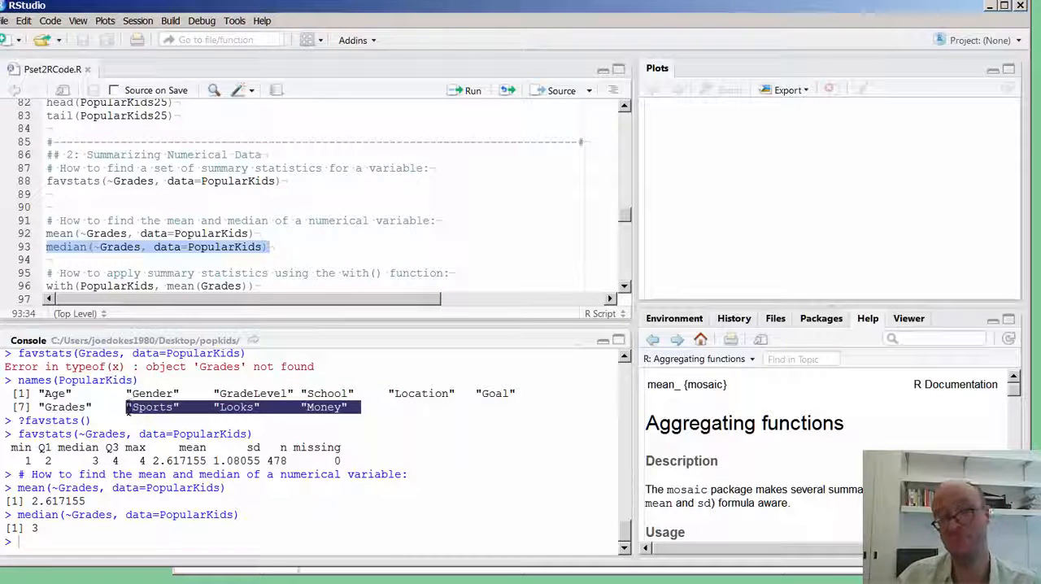
left_click(177, 411)
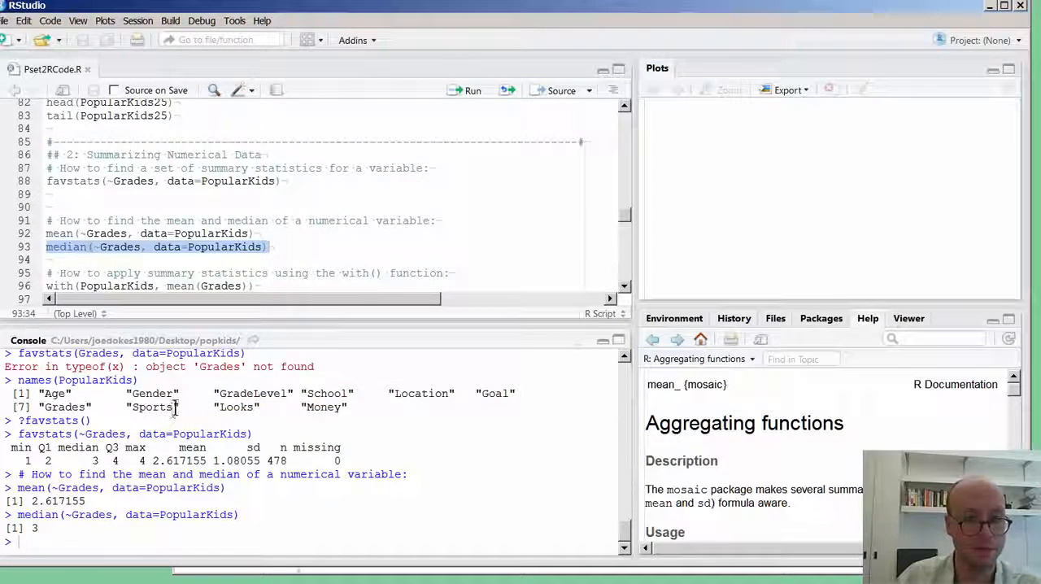
left_click_drag(178, 409, 130, 413)
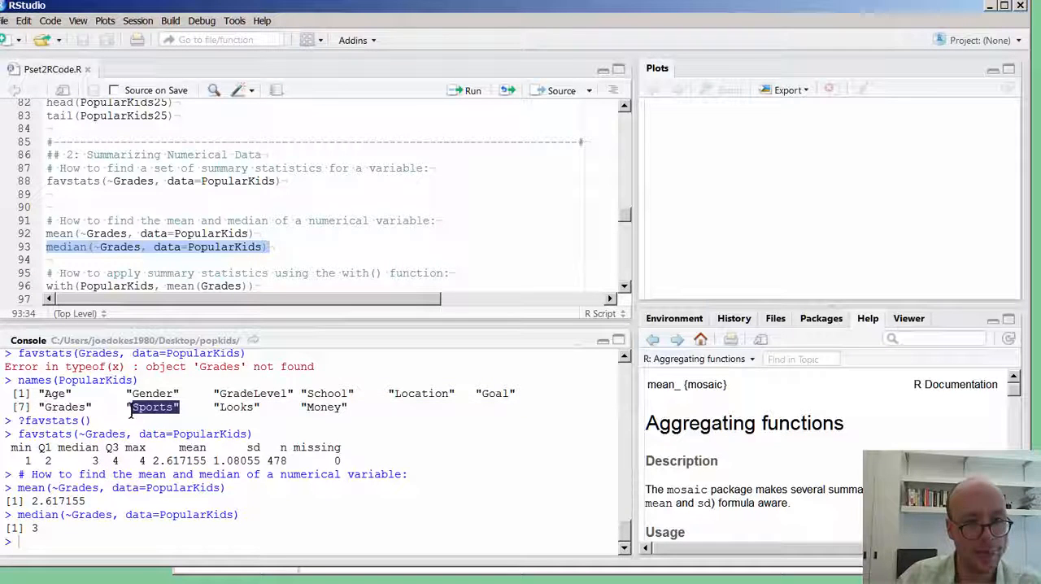
left_click(142, 469)
mouse_move(148, 453)
left_mouse_down()
mouse_move(205, 460)
mouse_move(148, 451)
mouse_move(154, 465)
left_mouse_up()
left_click(154, 466)
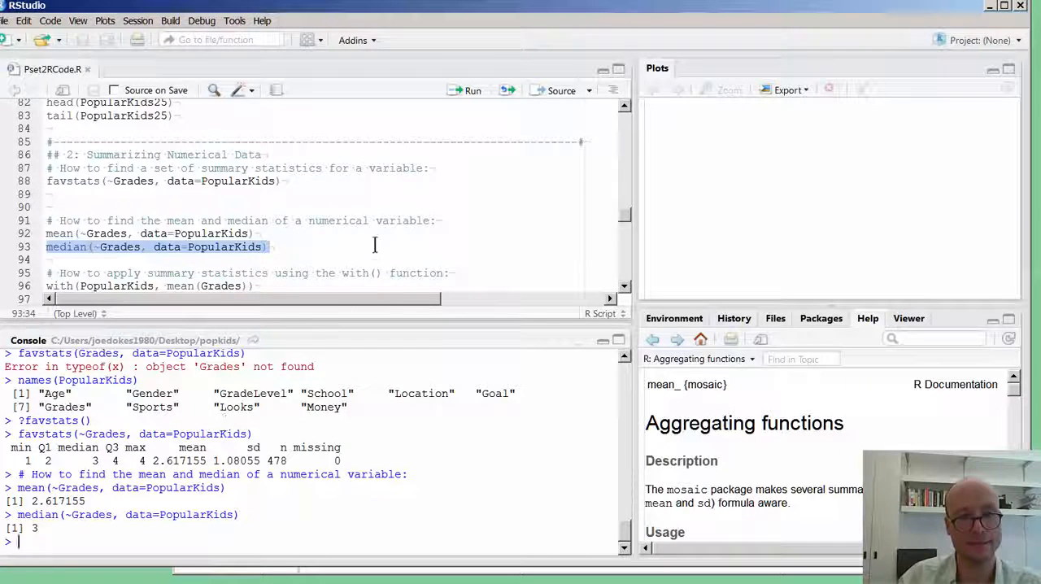
Examine the with() function examples on lines 95 to 97, especially how the PopularKids argument precedes mean(Grades).
left_click_drag(375, 245, 332, 238)
scroll(338, 254, "down", 2)
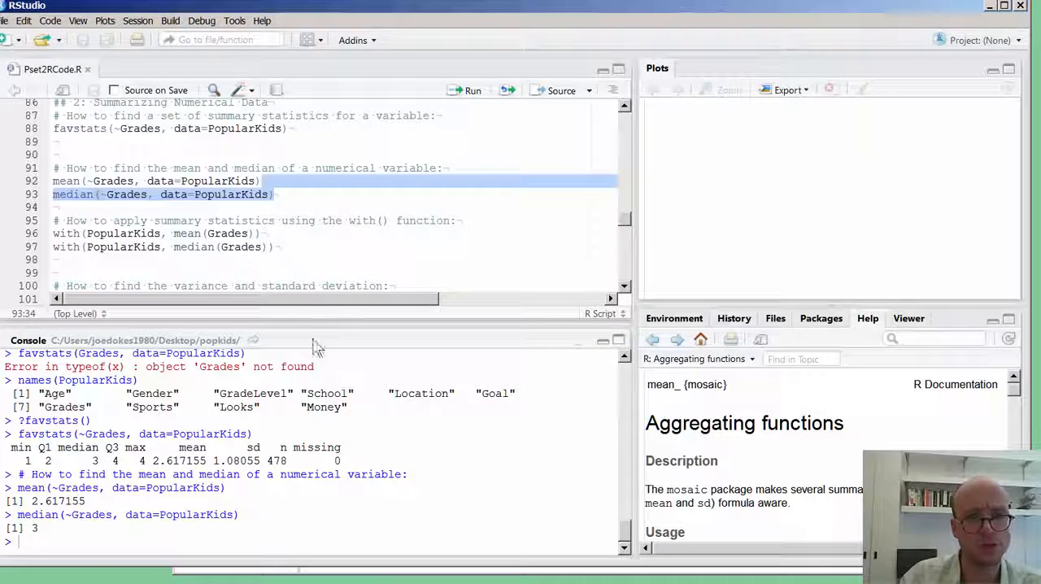
left_click(291, 248)
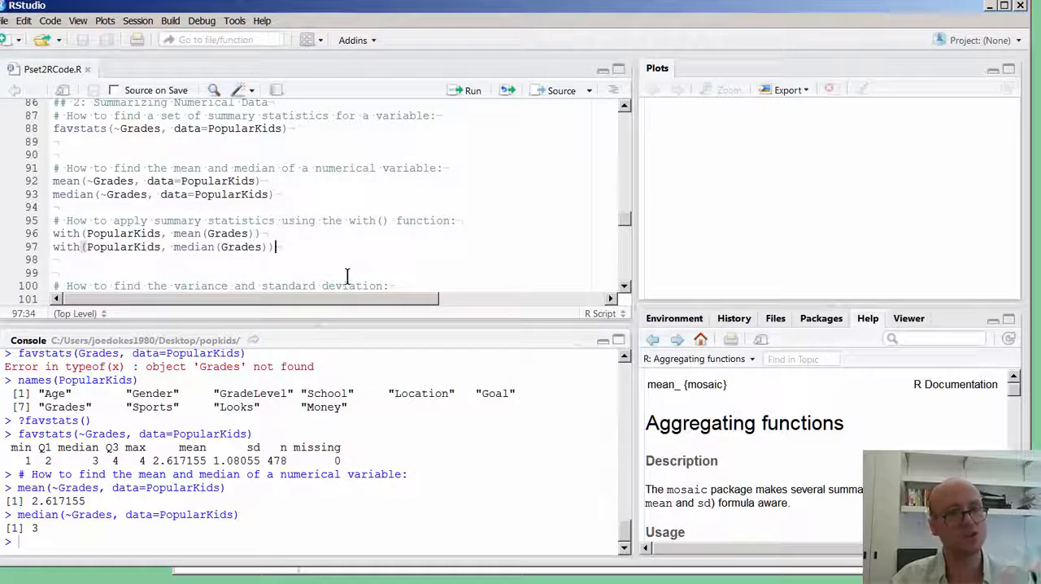
left_click_drag(286, 246, 50, 220)
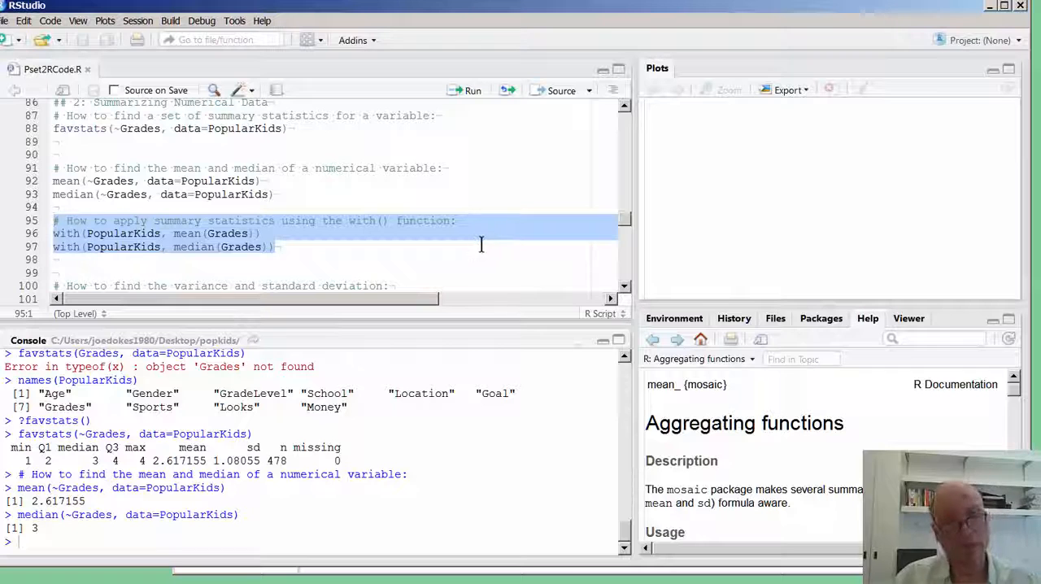
left_click(168, 233)
left_click_drag(169, 234, 52, 234)
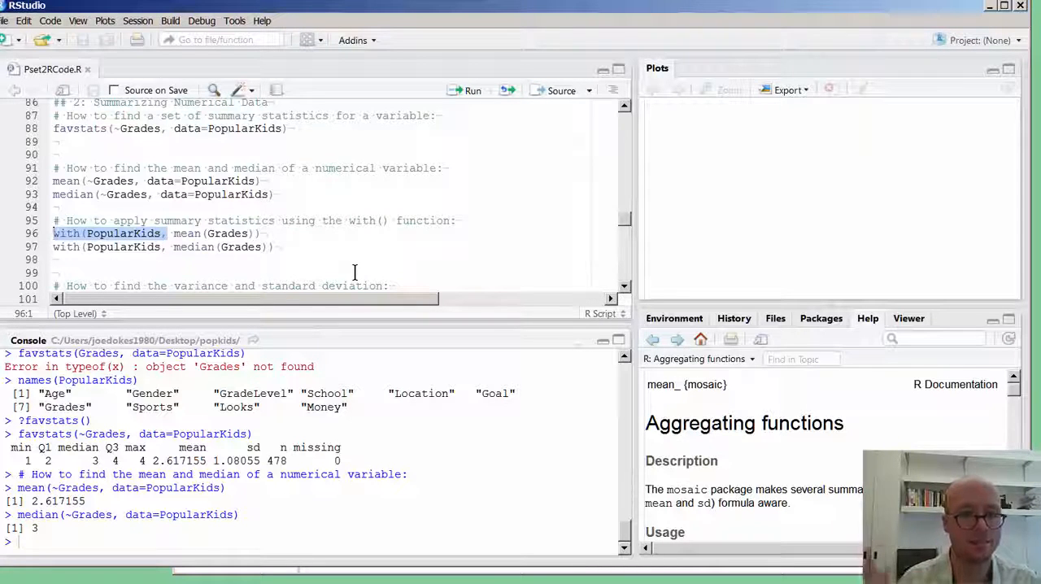
key("Left")
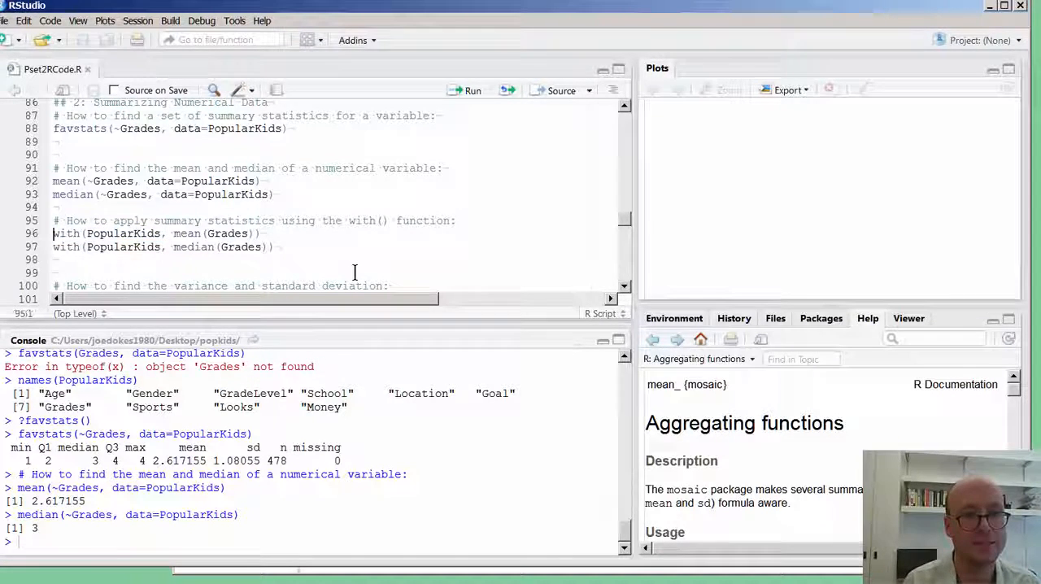
key("shift+Right")
key("shift+Right")
key("shift+Right")
key("shift+Right")
key("shift+Right")
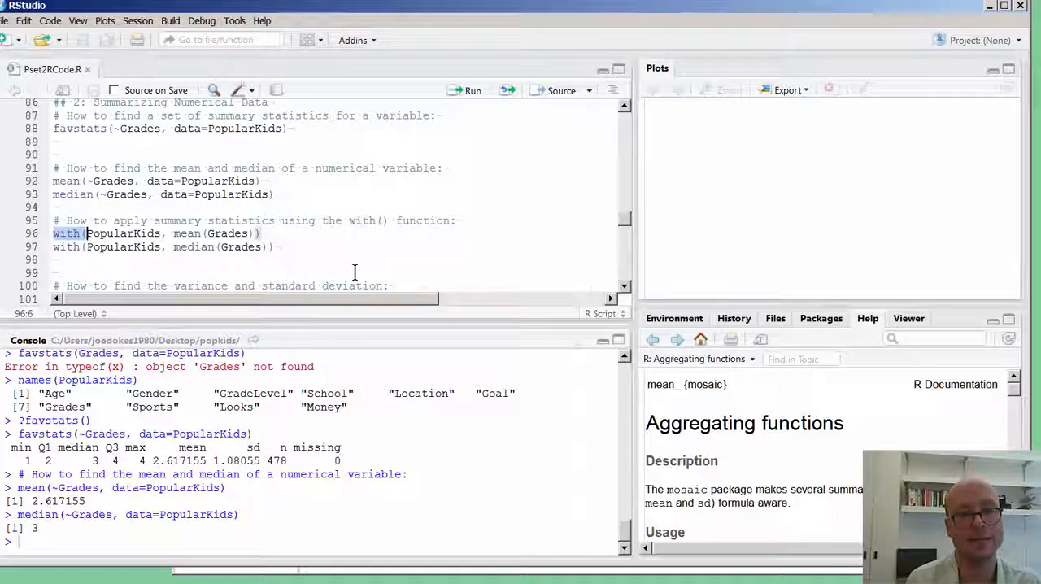
key("shift+Right")
key("shift+Right")
key("shift+Right")
key("shift+Right")
key("shift+Right")
key("shift+Right")
key("shift+Right")
key("shift+Right")
key("shift+Right")
key("shift+Right")
key("shift+Right")
key("shift+Right")
key("shift+Right")
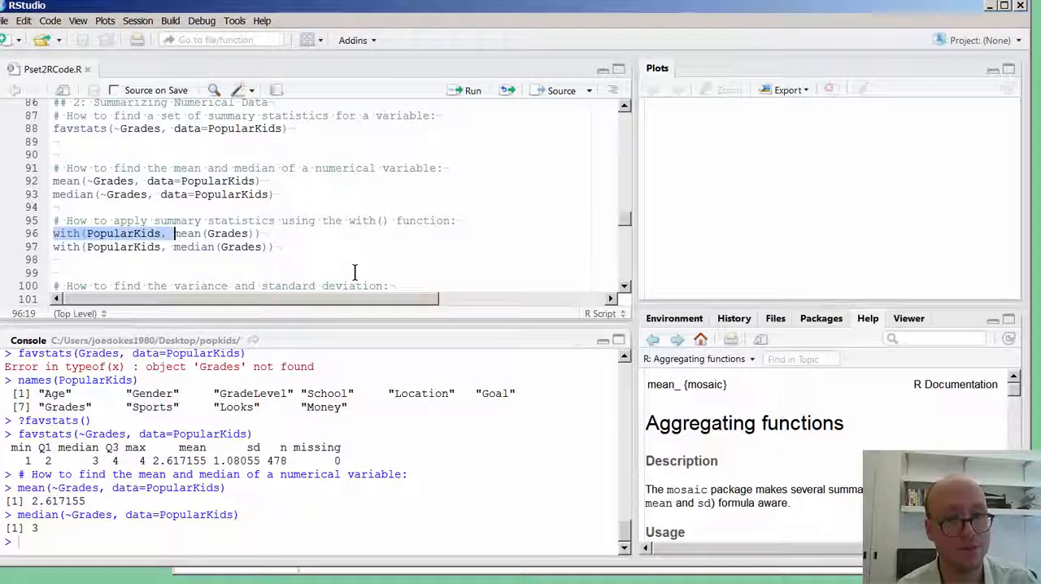
key("Home")
key("shift+Right")
key("shift+Right")
key("shift+Right")
key("shift+Right")
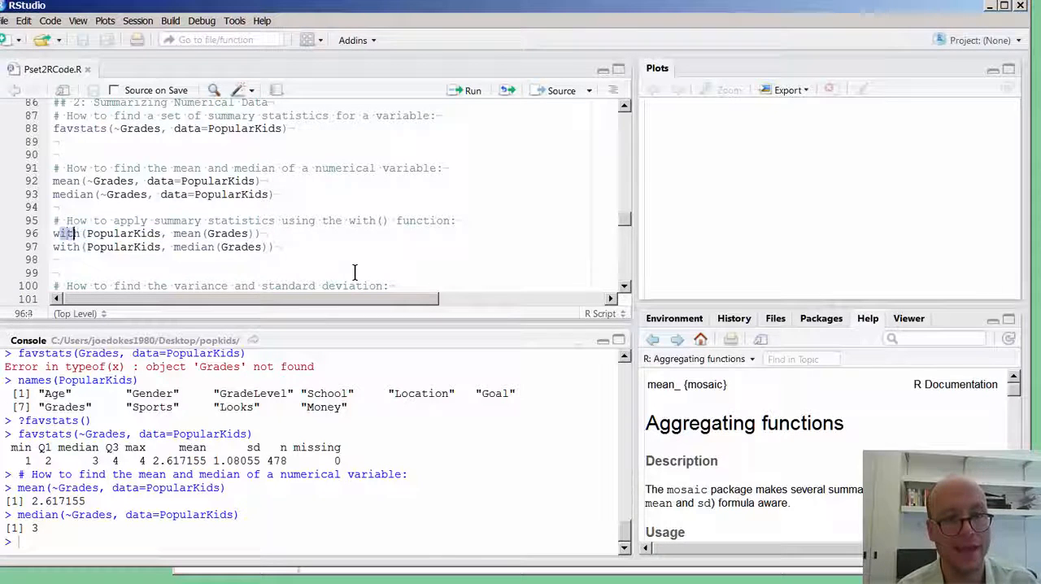
Split with(PopularKids, mean(Grades)) over four lines, placing each argument and the outer closing parenthesis on its own line.
key("End")
key("Left")
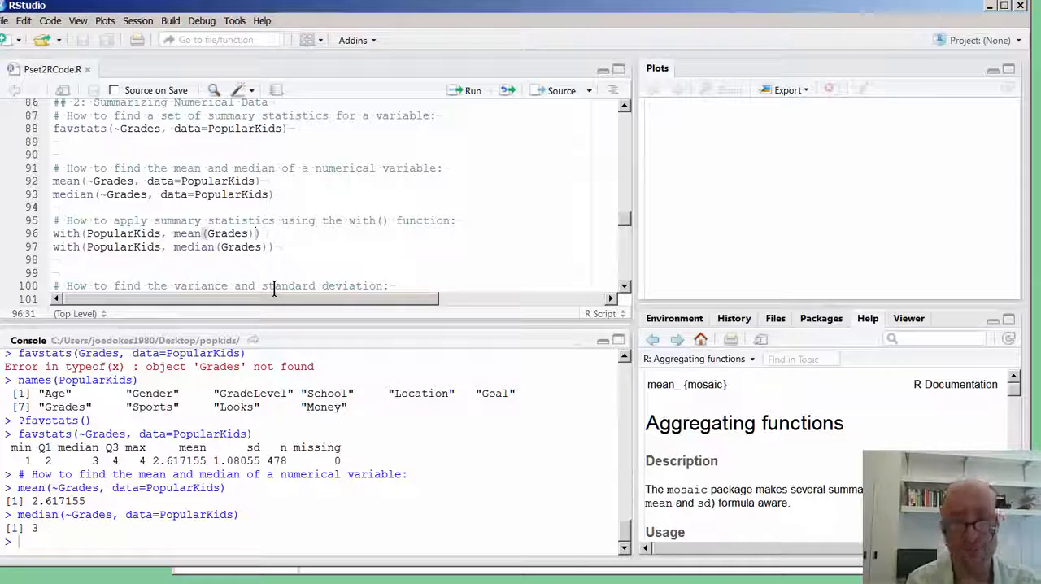
key("Return")
key("Right")
key("Right")
key("Right")
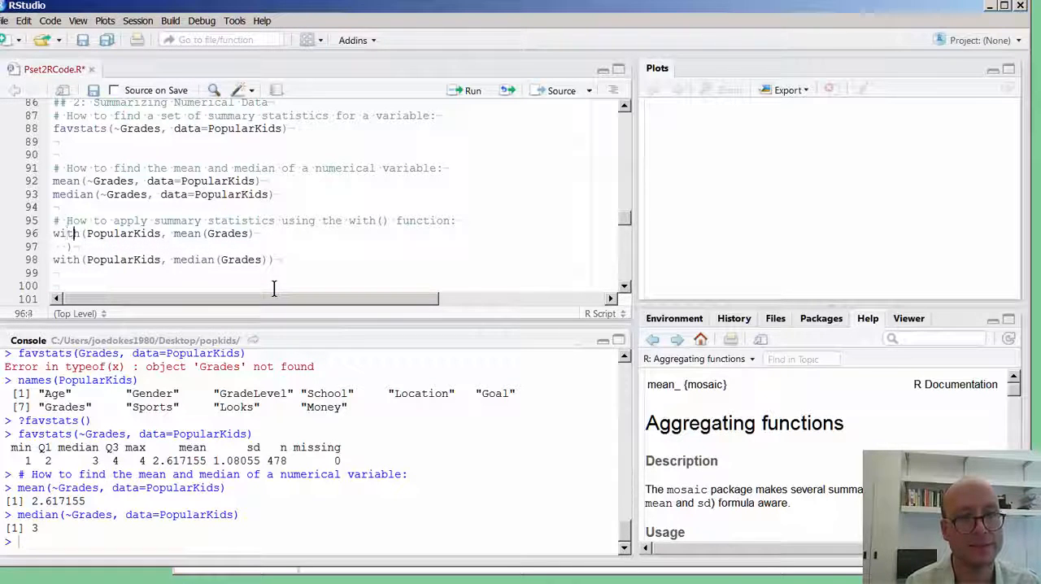
key("Return")
key("Right")
key("Right")
key("Right")
key("Right")
key("Right")
key("Right")
key("Right")
key("Right")
key("Right")
key("Right")
key("Right")
key("Right")
key("Right")
key("Return")
key("Right")
key("Up")
key("Left")
key("Left")
key("Left")
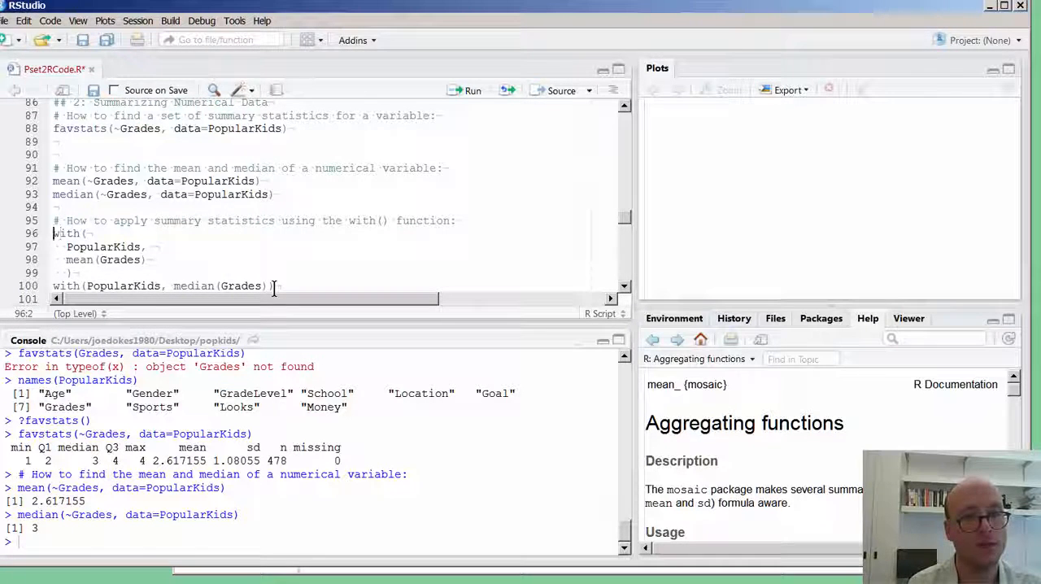
Save the script and run lines 95 to 99, the comment and the multi-line with() call for the mean of Grades.
key("Right")
key("Down")
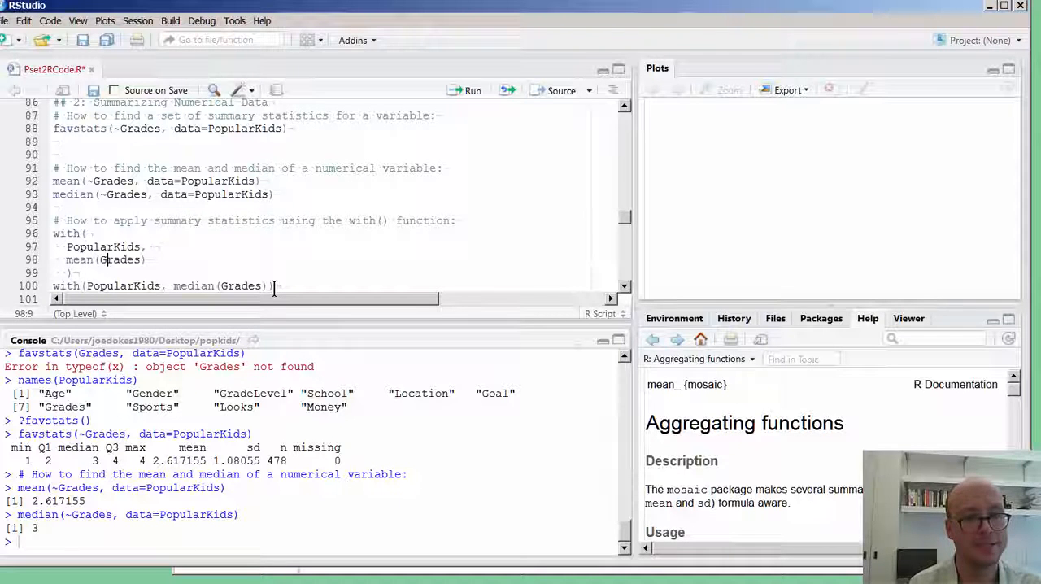
key("Down")
key("shift+Up")
key("shift+Up")
key("shift+Up")
key("shift+Up")
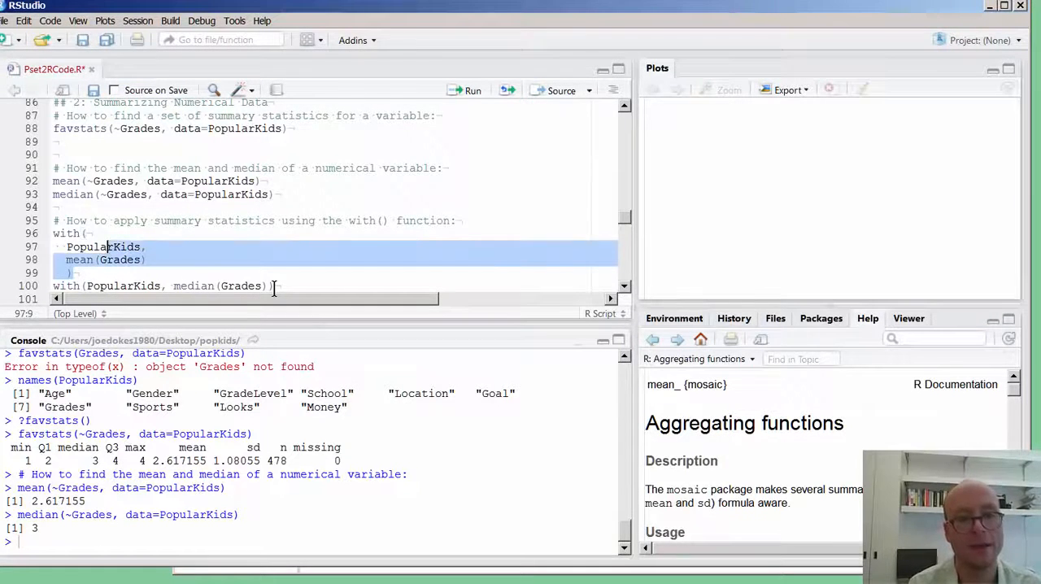
key("shift+Home")
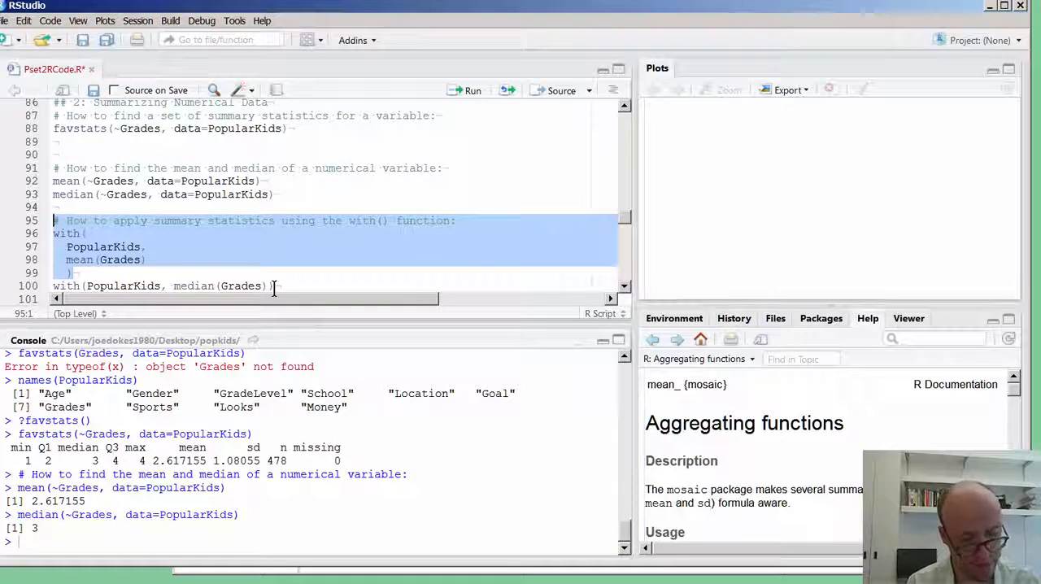
key("ctrl+s")
key("ctrl+Return")
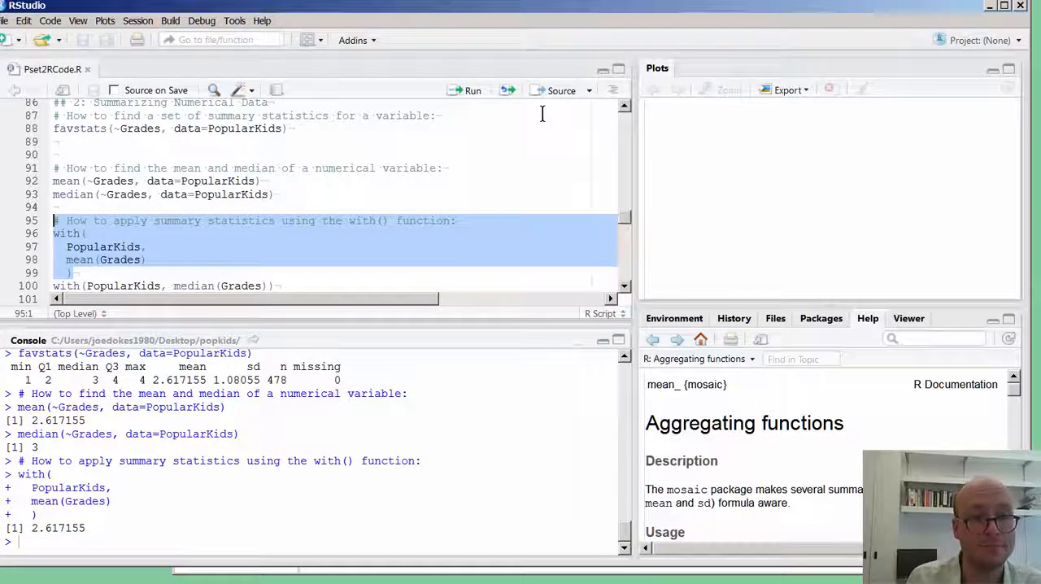
Insert a blank line between the mean and median with() calls.
scroll(361, 218, "down", 2)
left_click(120, 220)
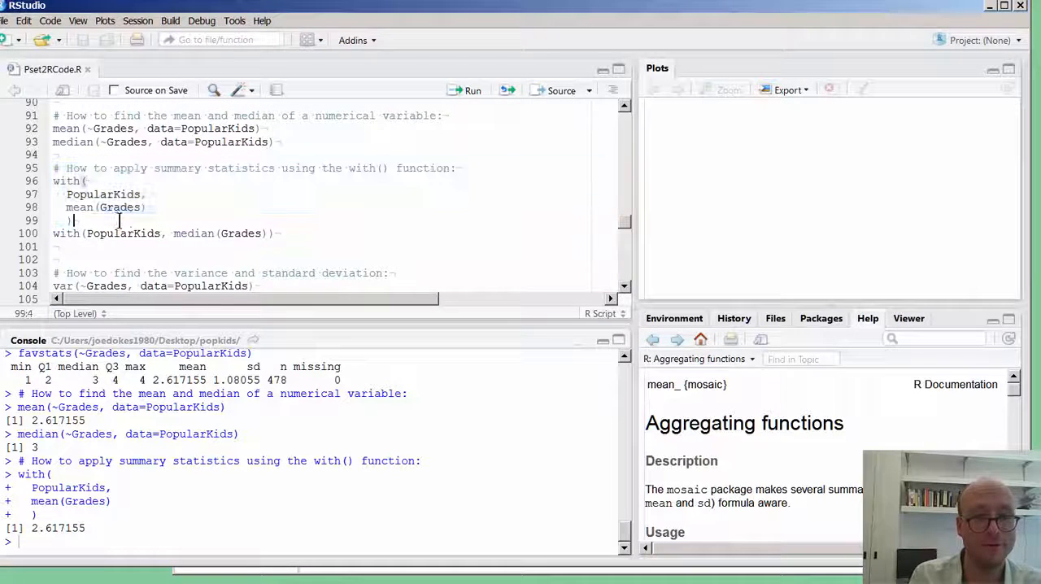
key("Return")
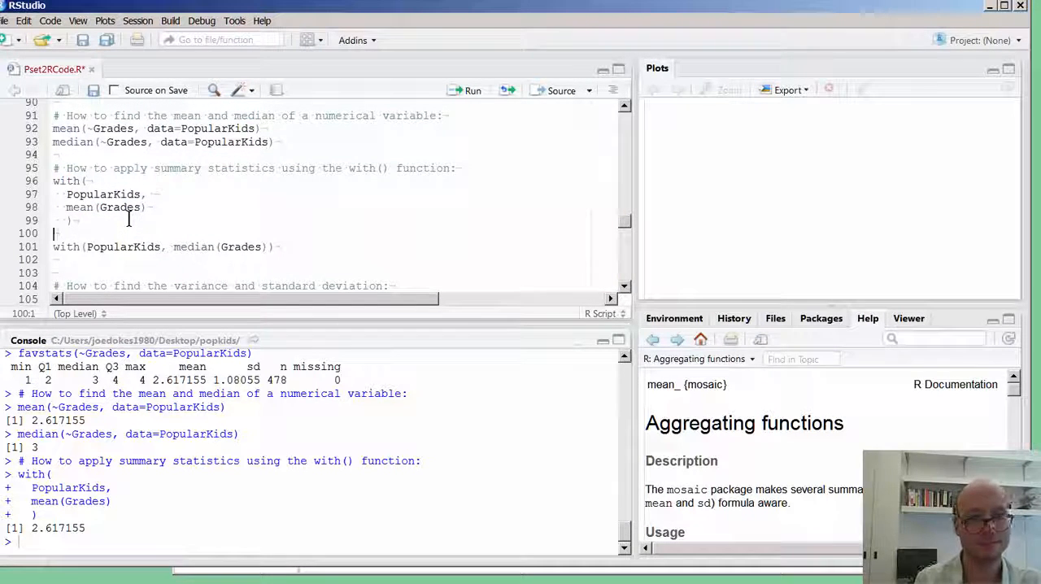
Split with(PopularKids, median(Grades)) over four lines in the same layout as the mean call, and save the script.
key("Down")
key("Right")
key("Right")
key("Right")
key("Right")
key("Right")
key("Return")
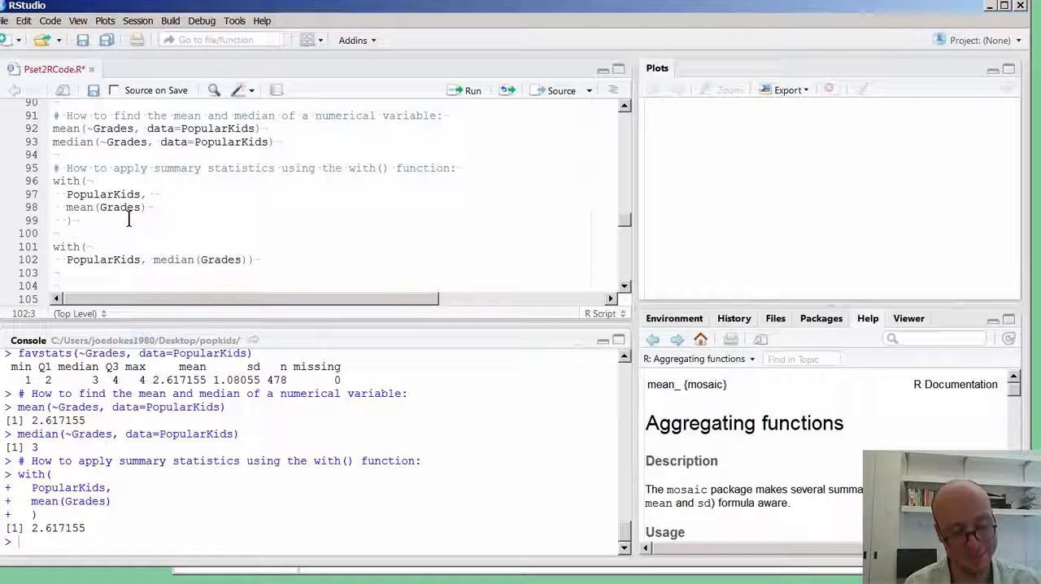
key("Right")
key("Right")
key("Right")
key("Right")
key("Right")
key("Right")
key("Right")
key("Right")
key("Right")
key("Right")
key("Right")
key("Right")
key("Right")
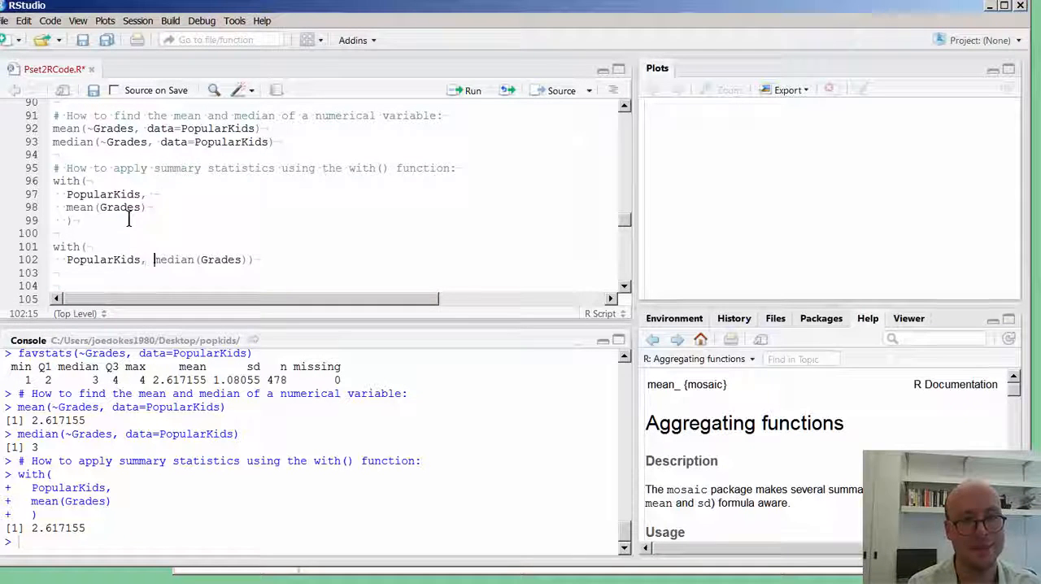
key("Return")
key("Right")
key("Right")
key("Right")
key("Right")
key("Right")
key("Right")
key("Right")
key("Right")
key("Right")
key("Right")
key("Right")
key("Right")
key("Right")
key("Right")
key("Return")
key("Right")
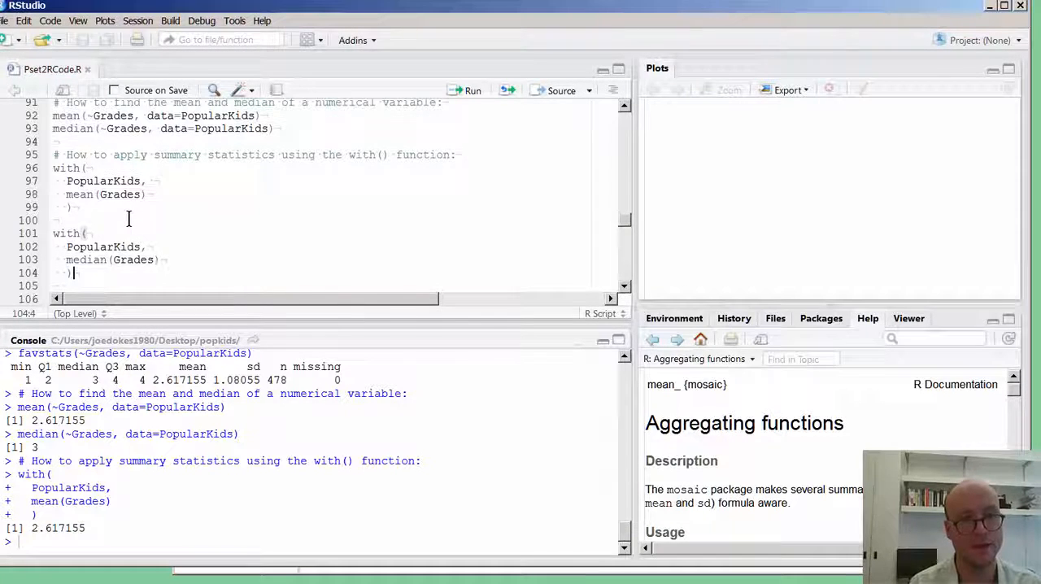
Run lines 101 to 104, the multi-line with() call for the median of Grades.
key("shift+Up")
key("shift+Up")
key("shift+Up")
key("shift+Home")
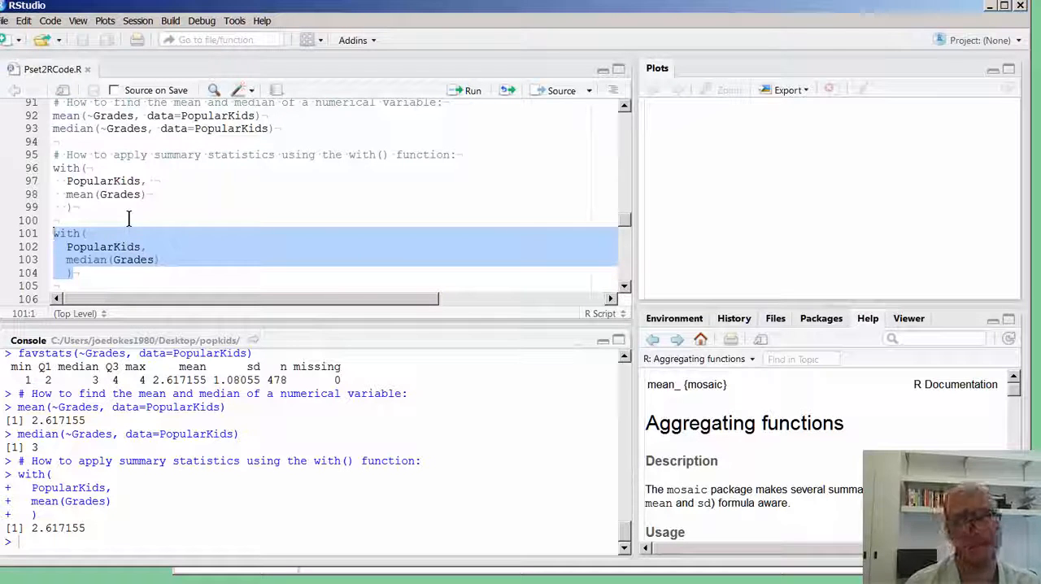
key("ctrl+Return")
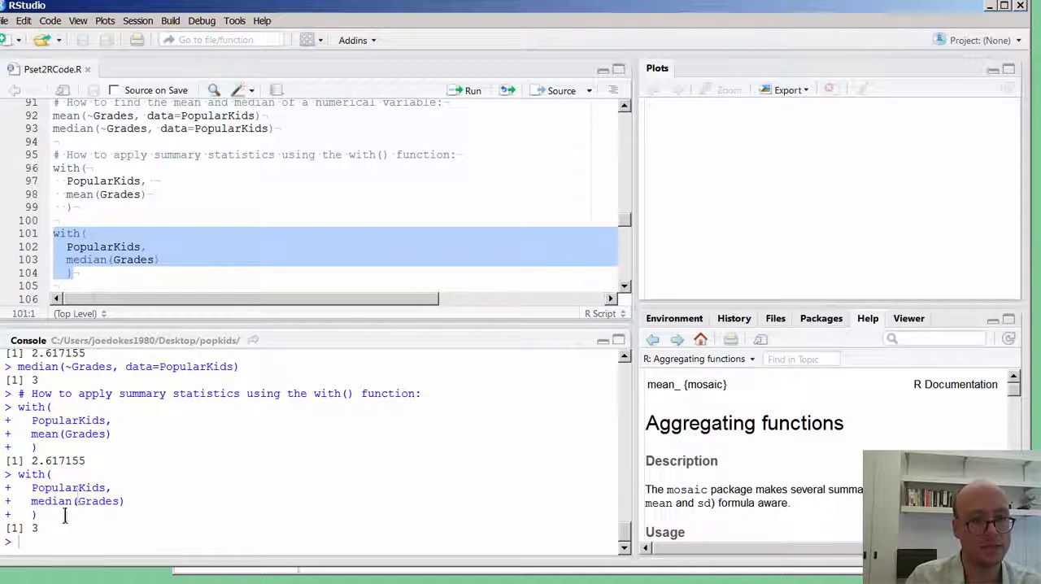
key("ctrl+a")
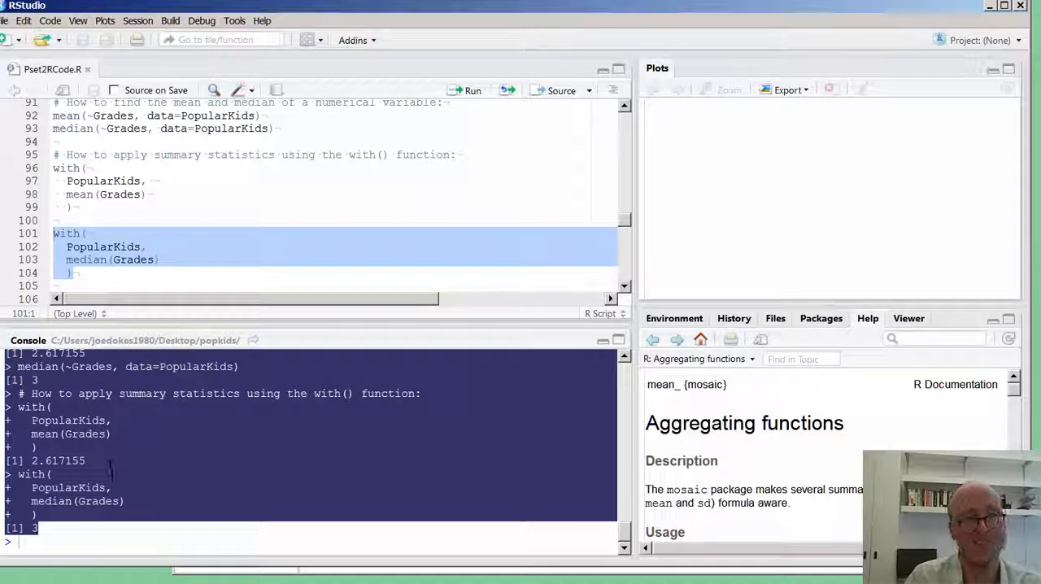
Insert a blank line between the var() and sd() calls under the variance and standard deviation comment, and save the script.
left_click(147, 273)
scroll(151, 270, "down", 3)
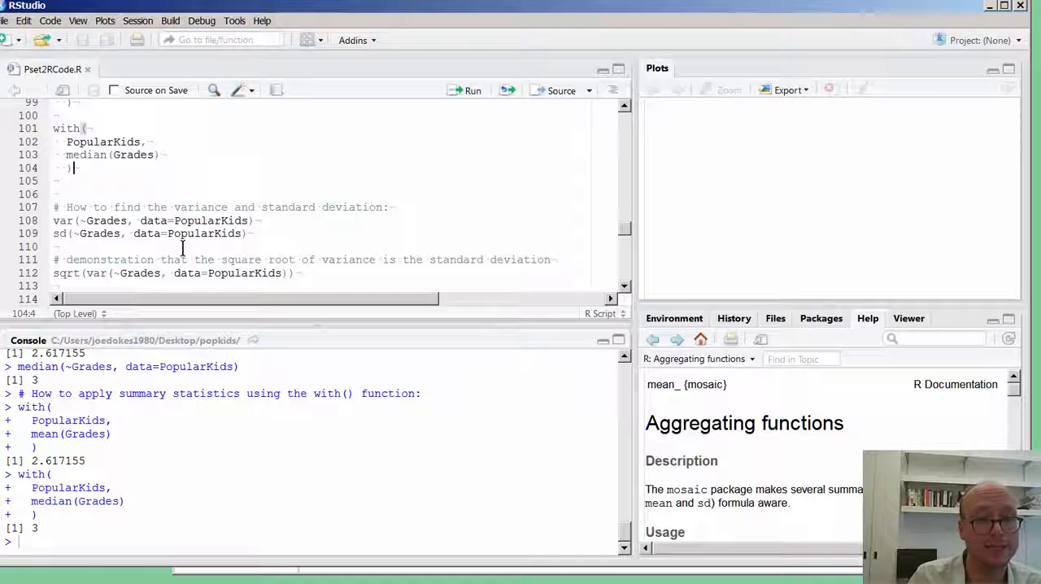
left_click(290, 218)
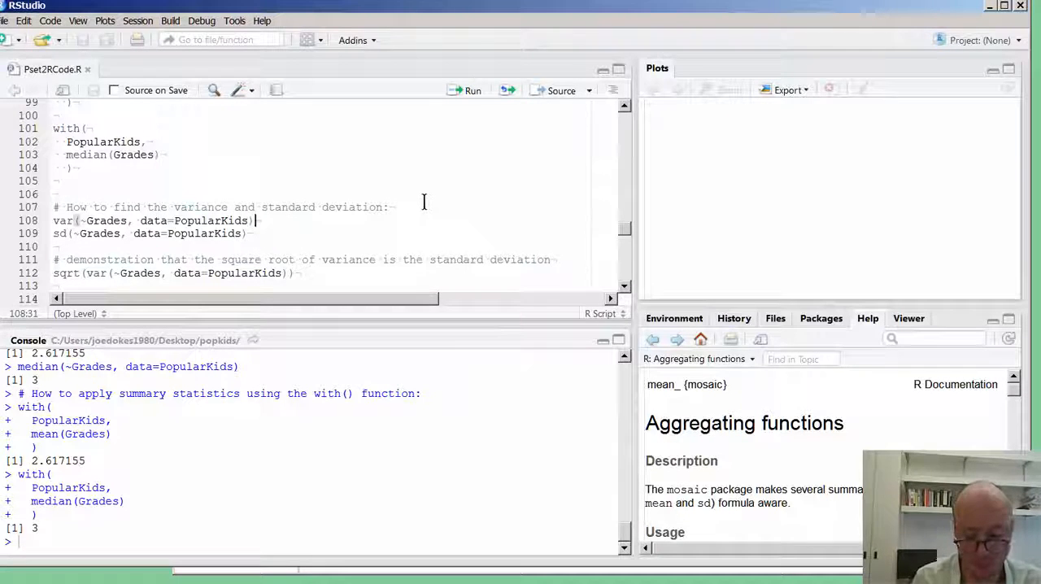
key("Return")
key("Up")
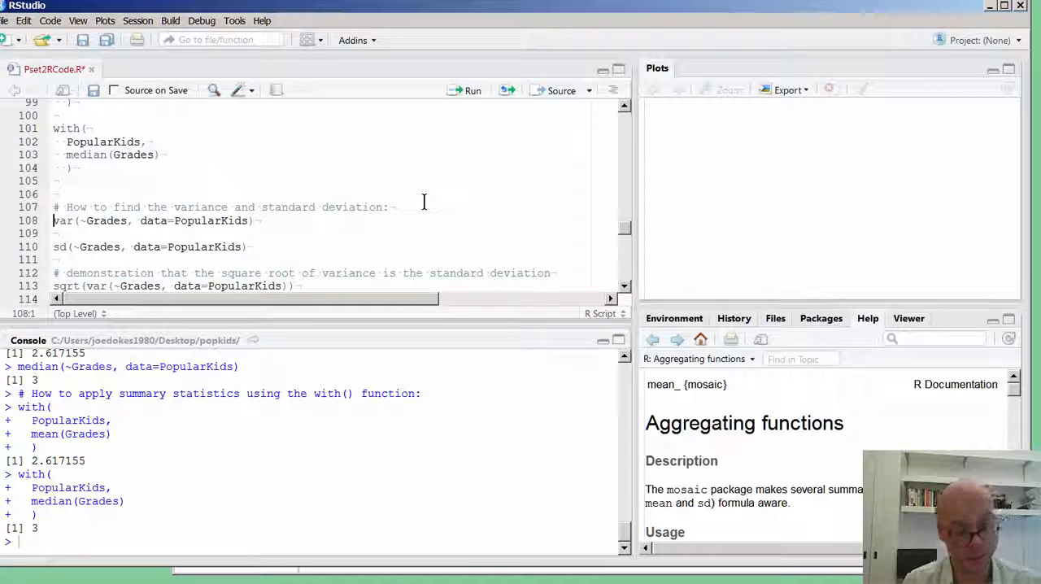
key("ctrl+s")
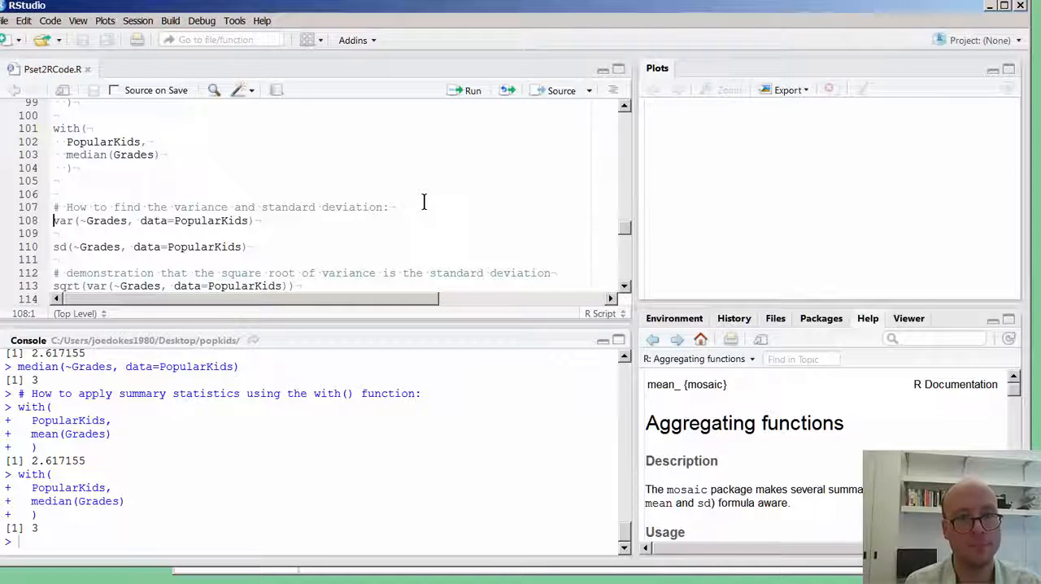
key("Left")
key("Left")
key("Left")
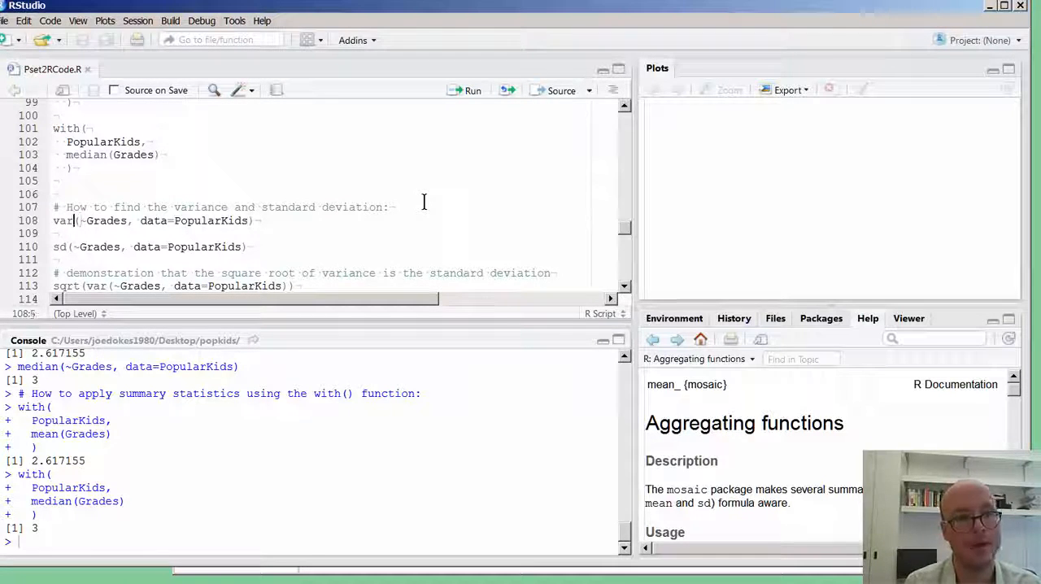
key("shift+End")
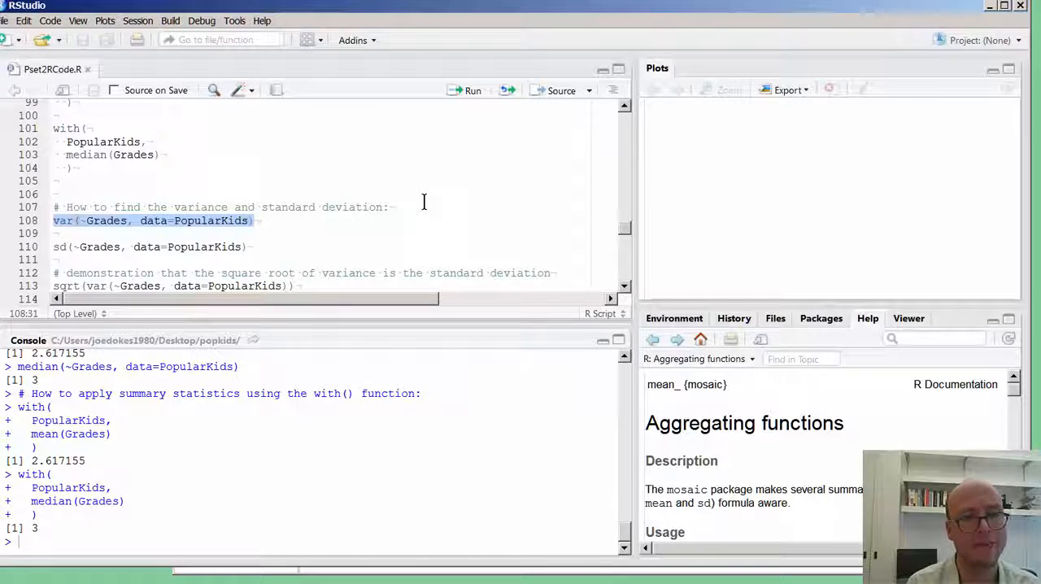
key("Home")
key("ctrl+Right")
key("ctrl+Right")
key("ctrl+Right")
key("ctrl+Right")
key("ctrl+Left")
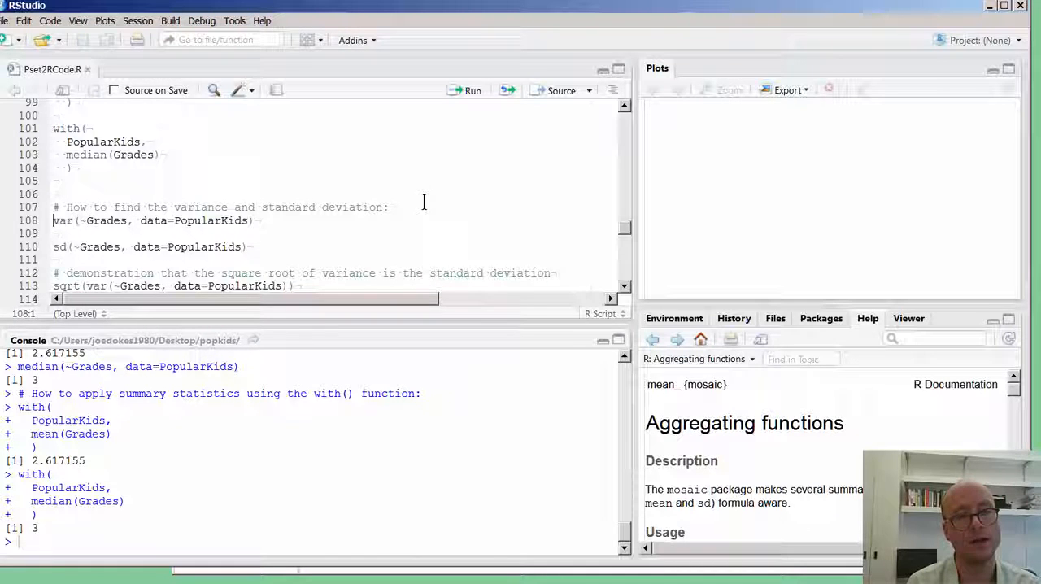
key("ctrl+Left")
key("ctrl+Left")
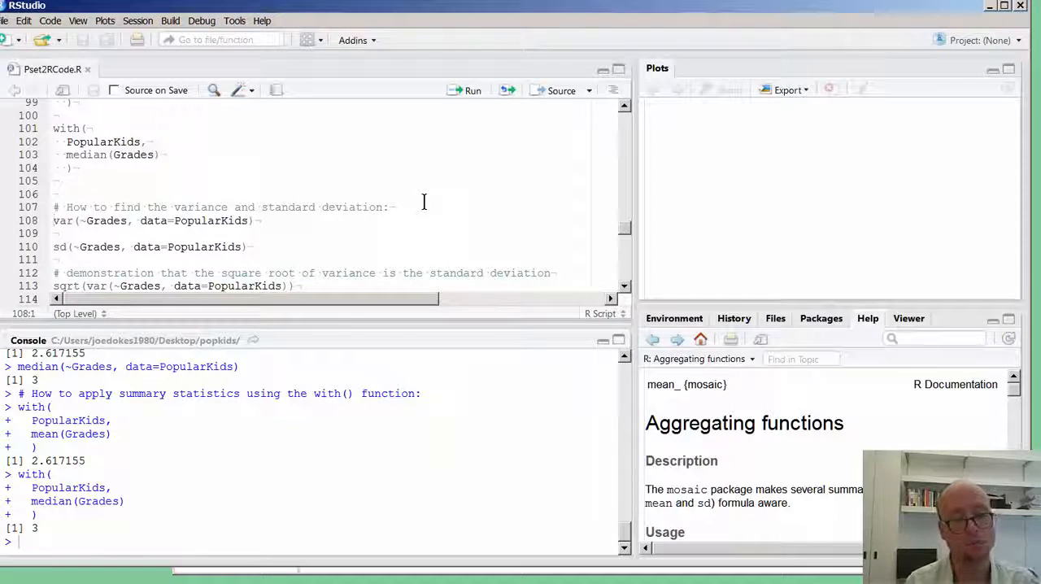
Run var(~Grades, data=PopularKids) on line 108 to compute the variance of Grades.
key("ctrl+shift+Right")
key("ctrl+shift+Right")
key("ctrl+shift+Right")
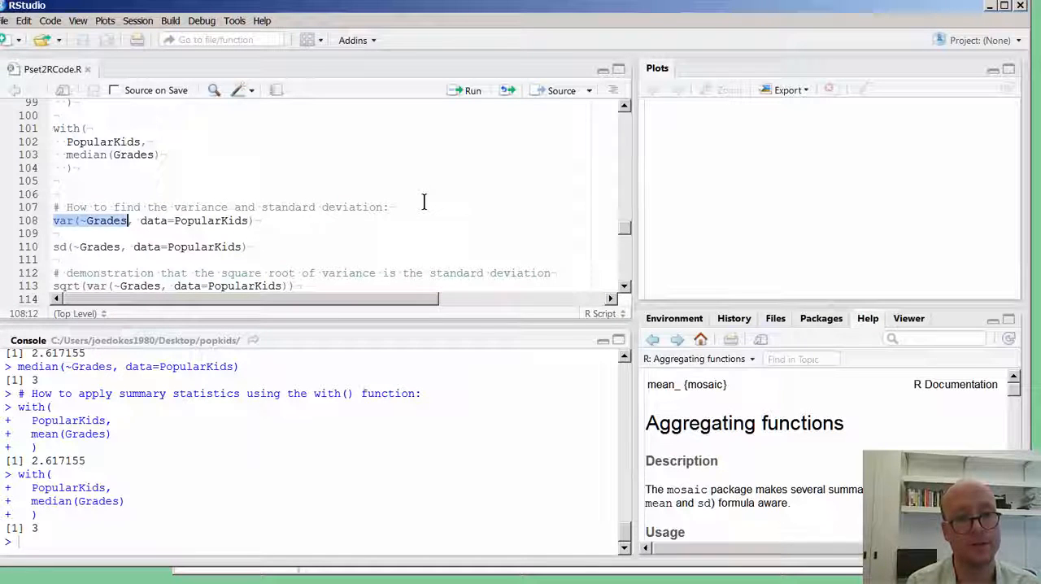
key("ctrl+shift+Right")
key("ctrl+shift+Right")
key("ctrl+shift+Right")
key("ctrl+shift+Right")
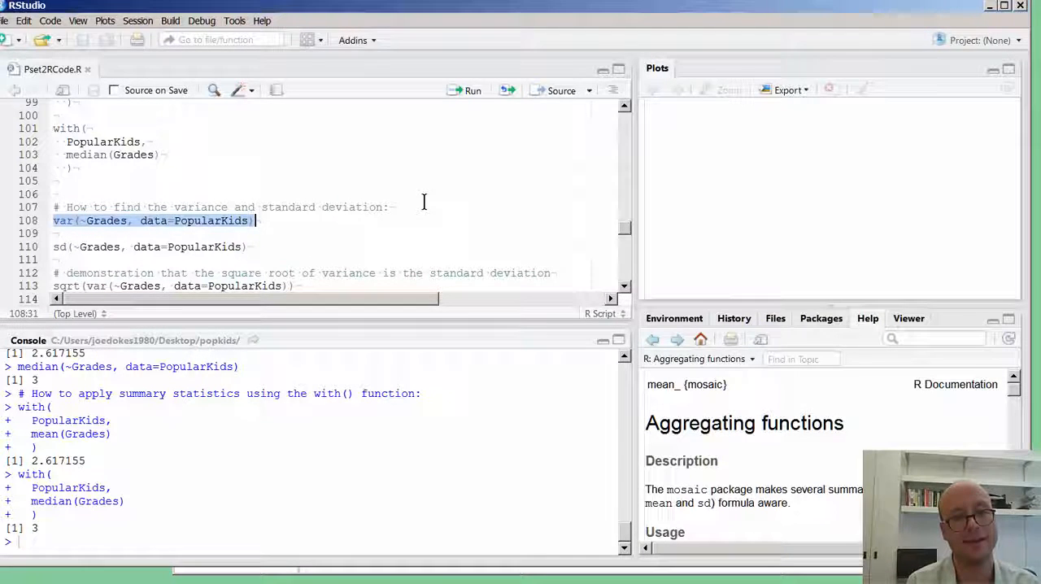
key("ctrl+Return")
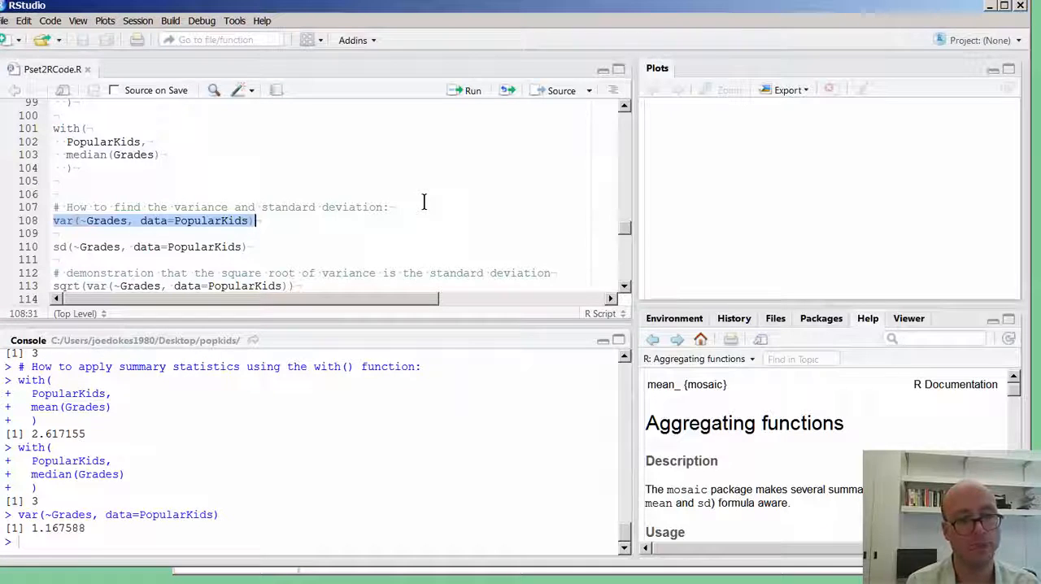
Run sd(~Grades, data=PopularKids) on line 110 to compute the standard deviation of Grades.
key("Down")
key("Down")
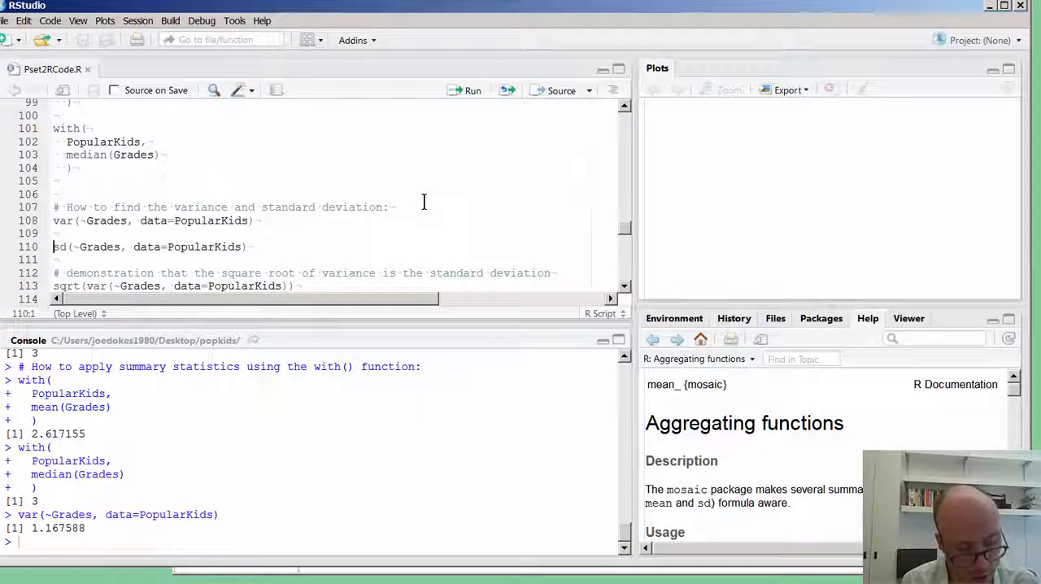
key("shift+Down")
key("shift+Left")
key("ctrl+Return")
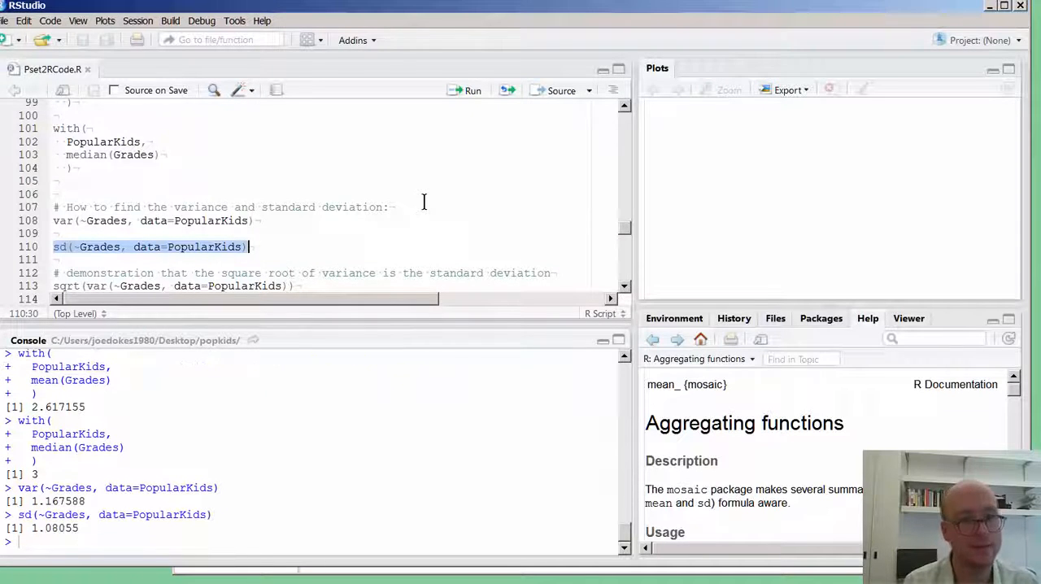
Split sqrt(var(~Grades, data=PopularKids)) over three lines, with the inner var() call and the outer closing parenthesis on their own lines, and save the script.
key("Right")
key("Down")
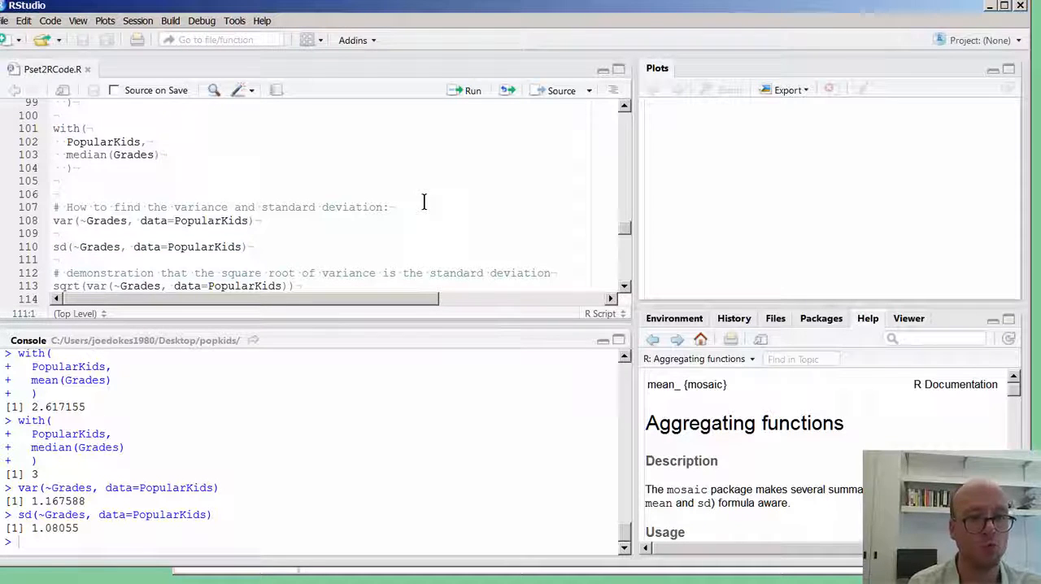
key("Down")
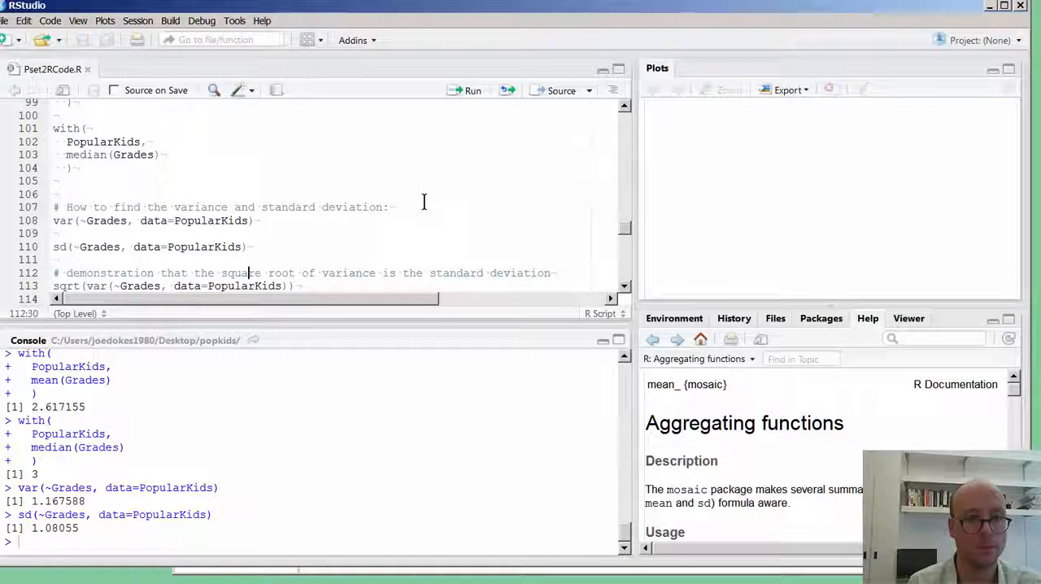
key("Right")
key("Right")
key("Right")
key("Right")
key("Right")
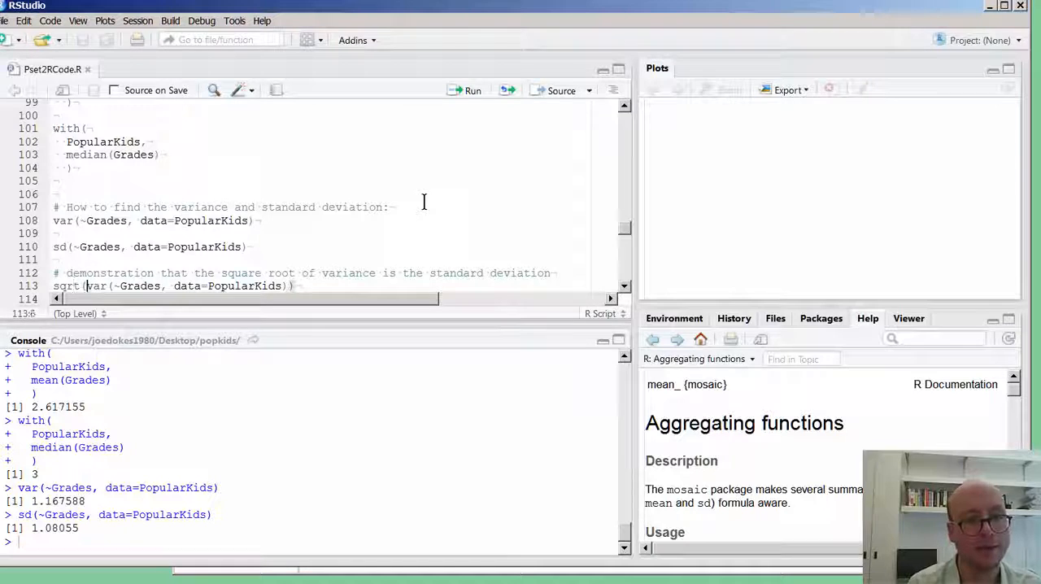
key("Return")
key("Right")
key("Right")
key("Right")
key("Right")
key("Right")
key("Right")
key("Right")
key("Right")
key("Right")
key("Right")
key("Right")
key("Right")
key("Right")
key("Right")
key("Right")
key("Right")
key("Right")
key("Right")
key("Right")
key("Right")
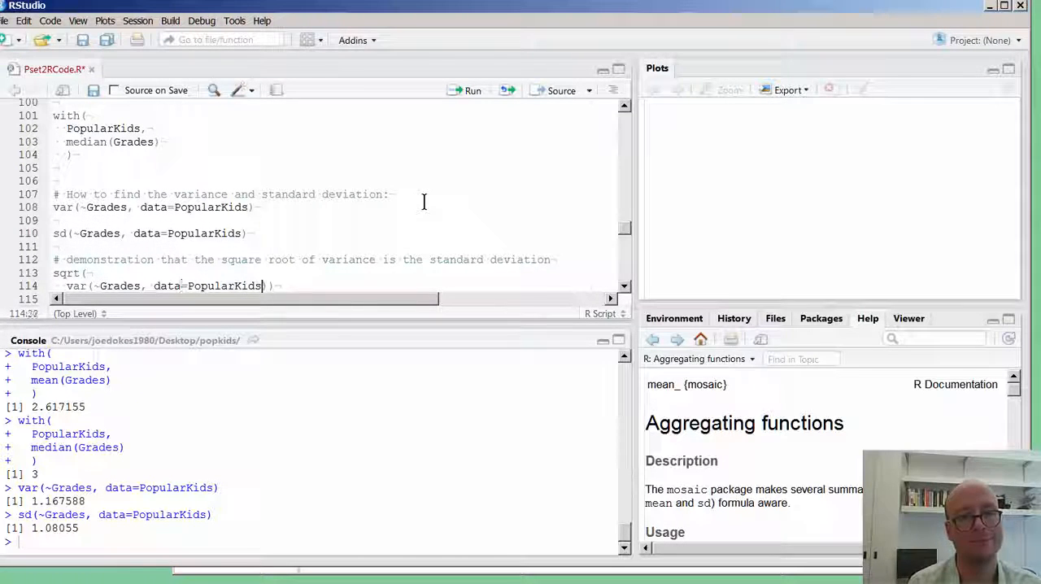
key("Return")
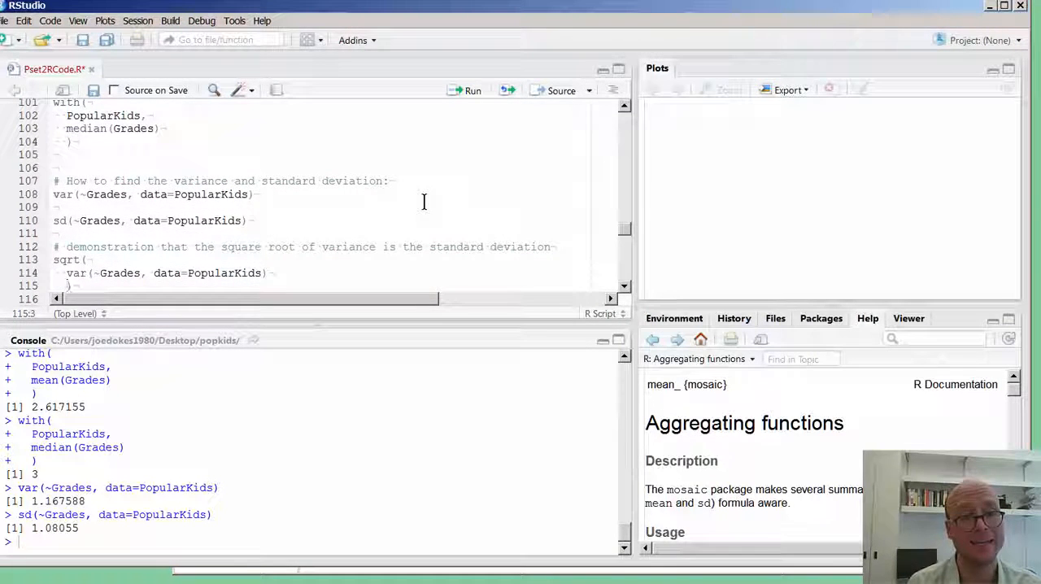
key("ctrl+s")
key("Right")
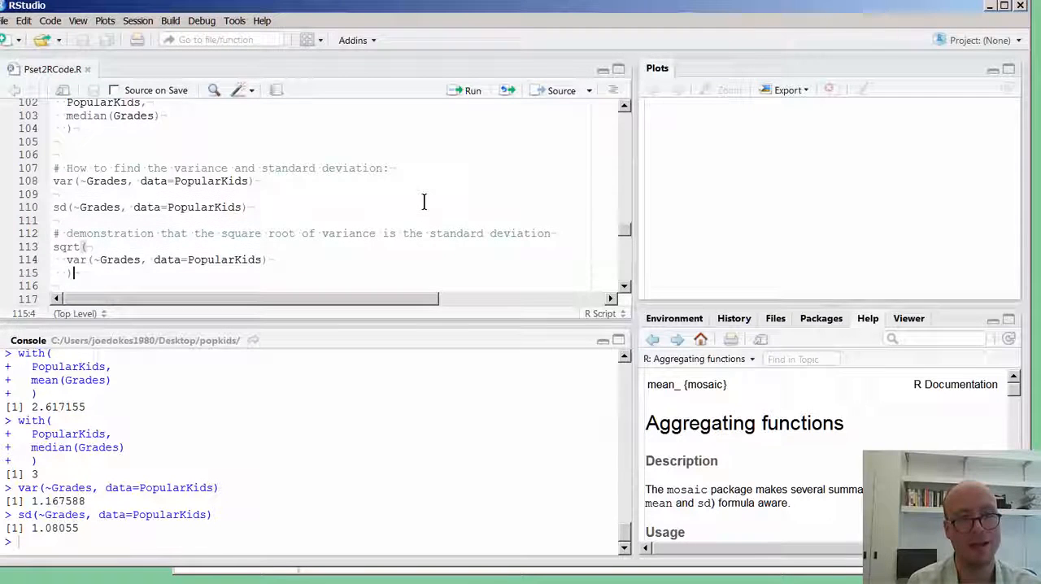
Run the three-line sqrt() call on lines 113 to 115 to compute the square root of the variance of Grades.
key("Up")
key("Home")
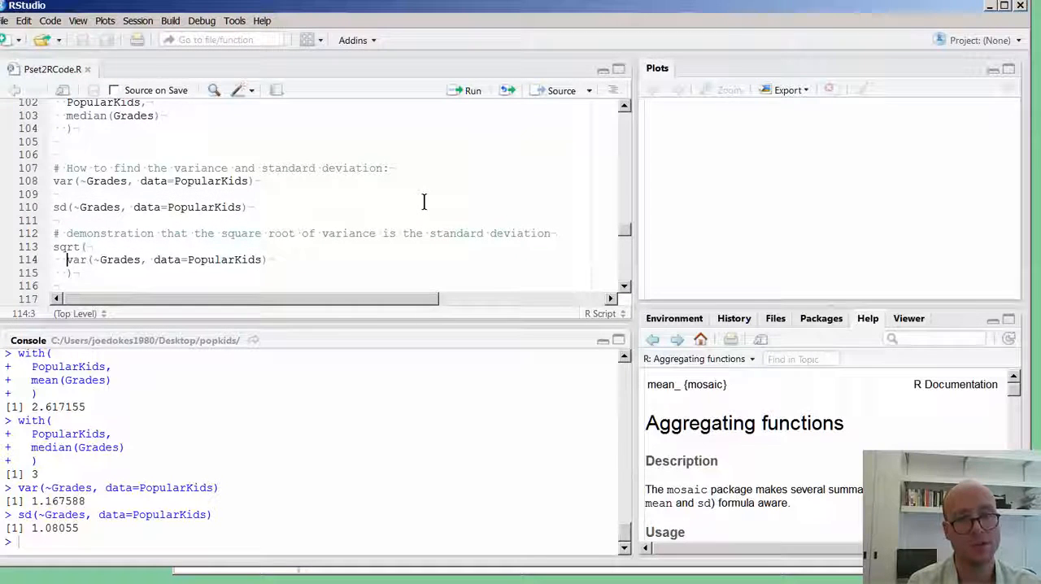
key("shift+Down")
key("shift+Left")
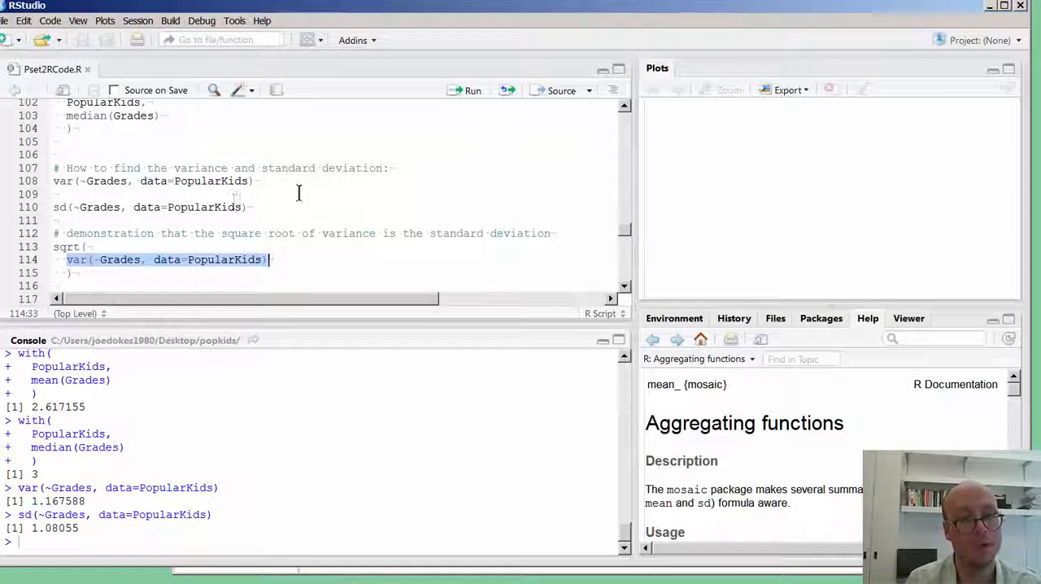
left_click_drag(52, 248, 87, 247)
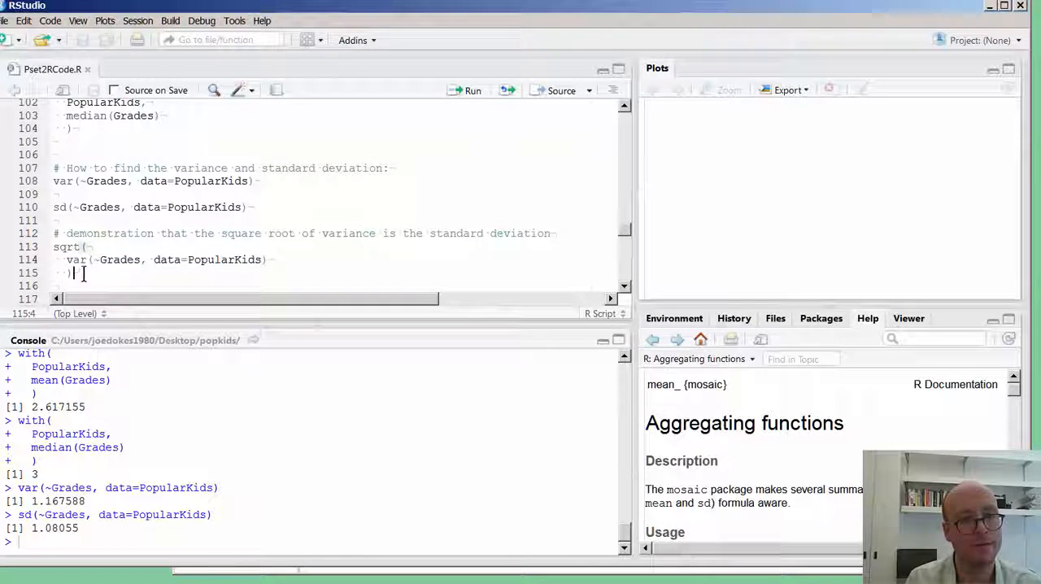
left_click_drag(81, 273, 48, 247)
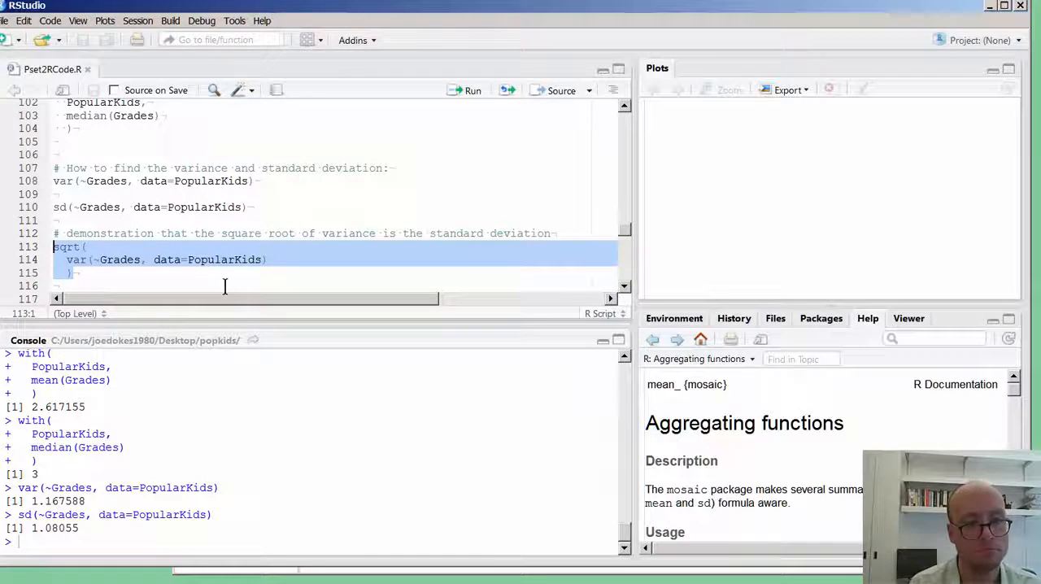
key("ctrl+Return")
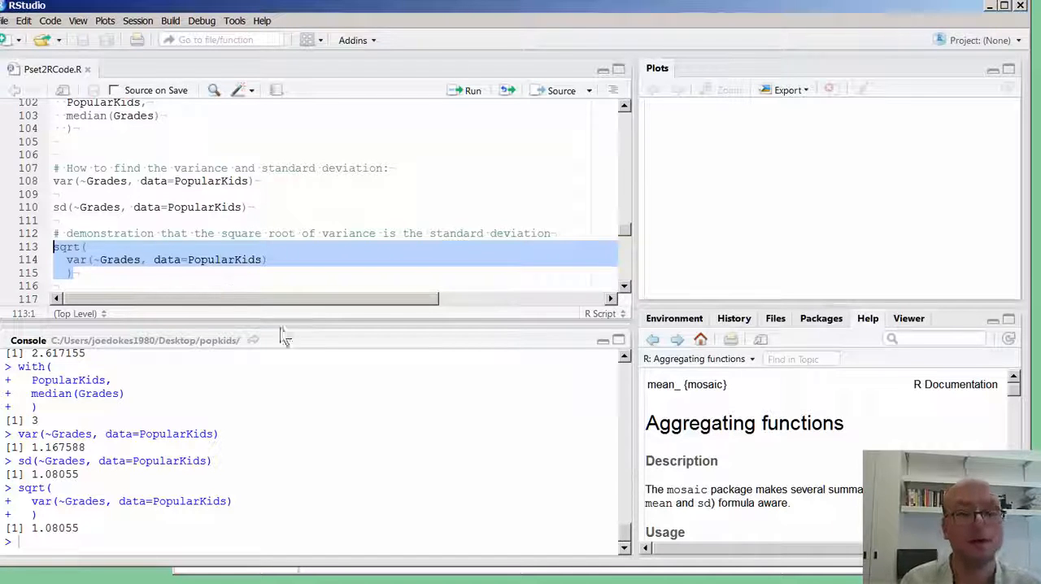
Insert a blank line between the range() and IQR() calls for Grades, and save the script.
left_click(121, 271)
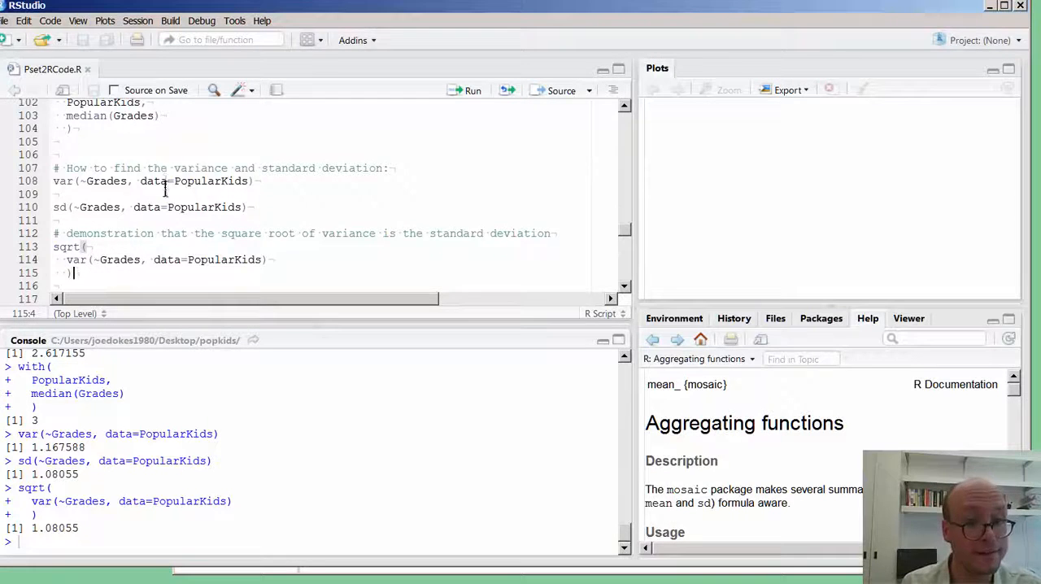
scroll(179, 181, "down", 3)
key("shift+Up")
key("shift+Up")
key("shift+Up")
key("shift+Up")
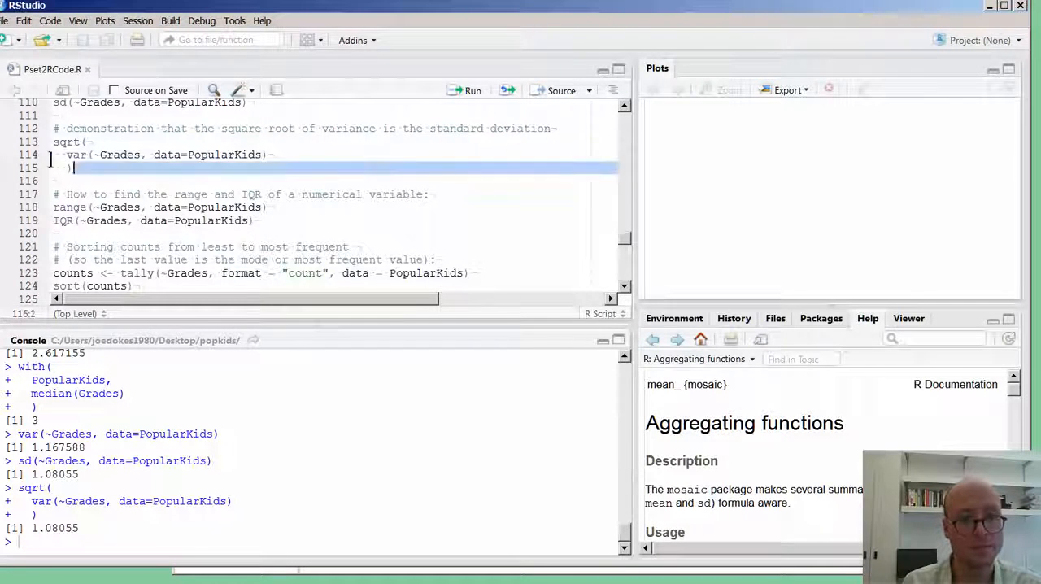
left_click(176, 173)
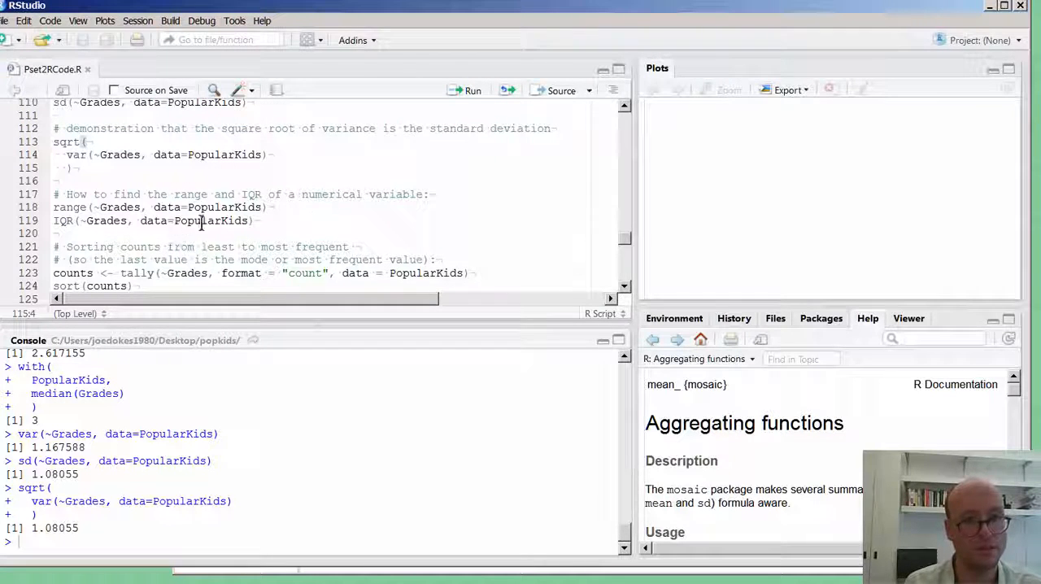
left_click(314, 208)
key("Return")
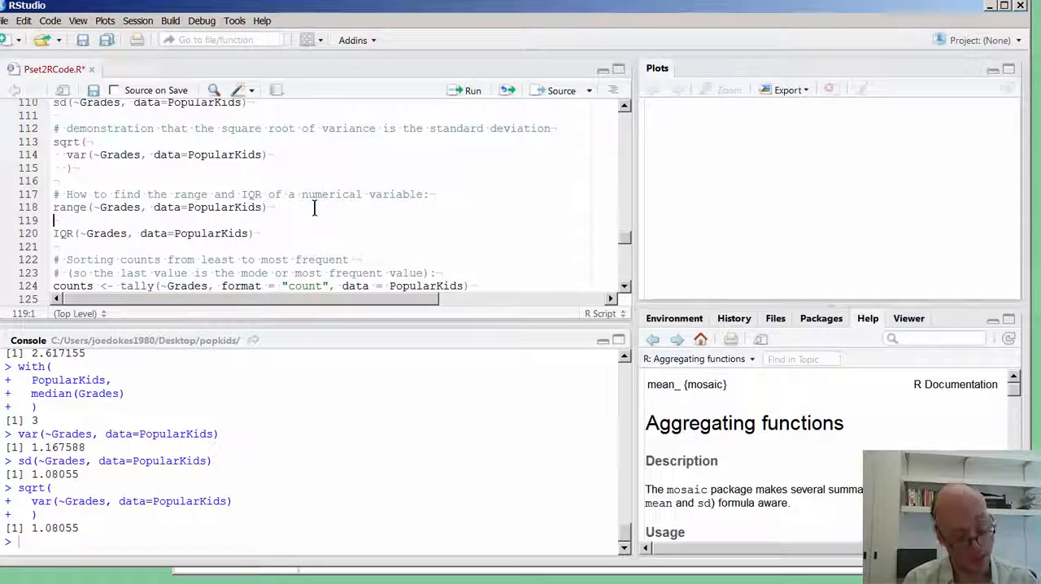
key("ctrl+s")
Run the comment and range(~Grades, data=PopularKids) on lines 117 and 118, and run IQR(~Grades, data=PopularKids) on line 120 separately.
key("Up")
key("Up")
key("shift+Down")
key("shift+Down")
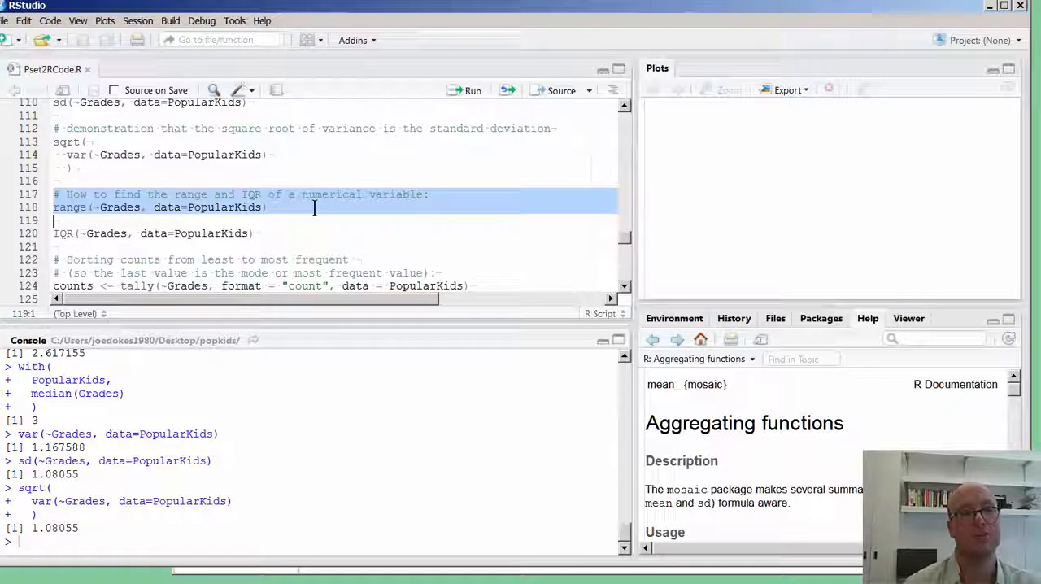
key("ctrl+Return")
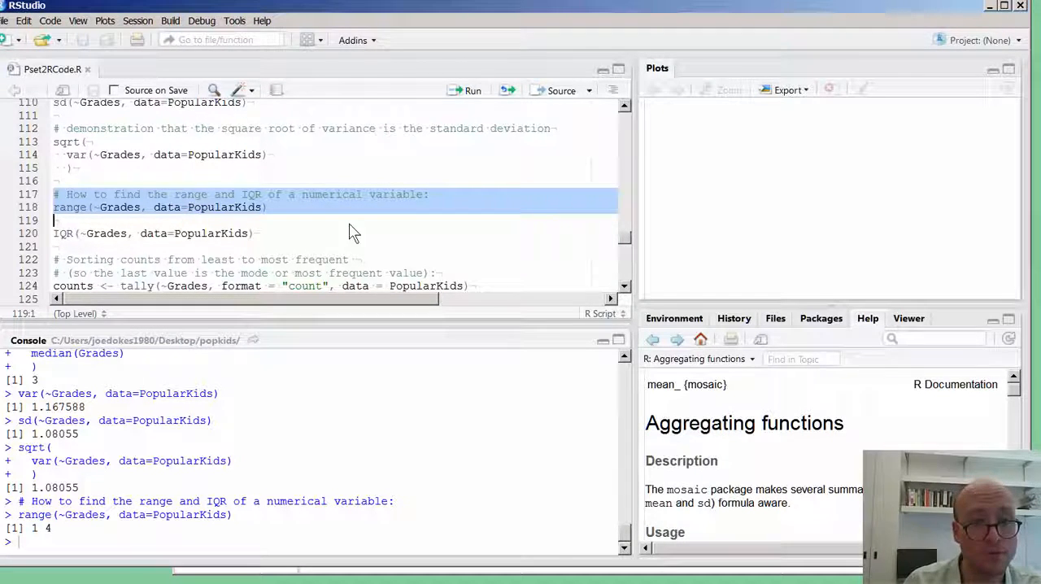
left_click_drag(288, 235, 41, 251)
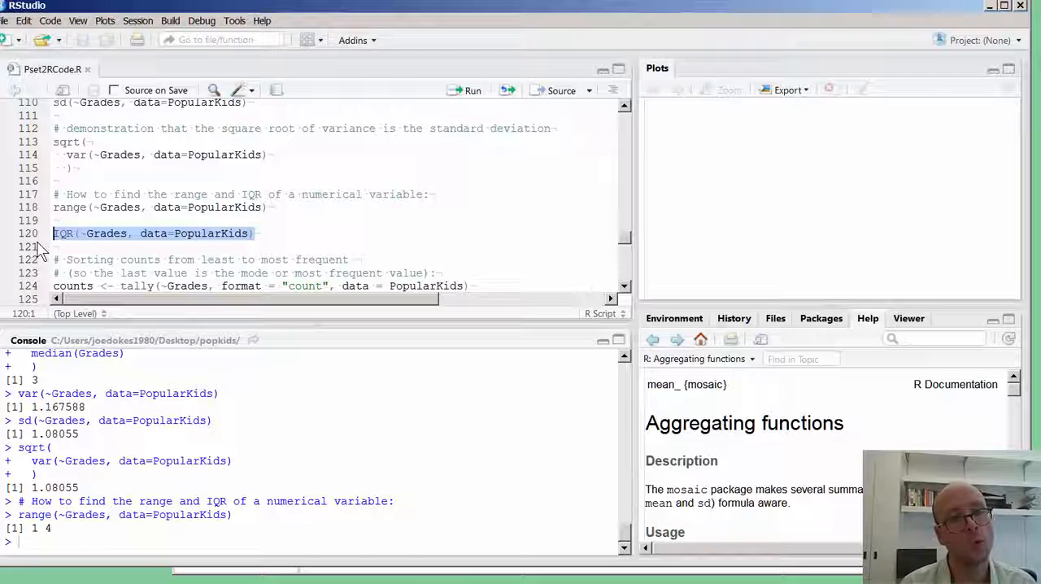
key("ctrl+Return")
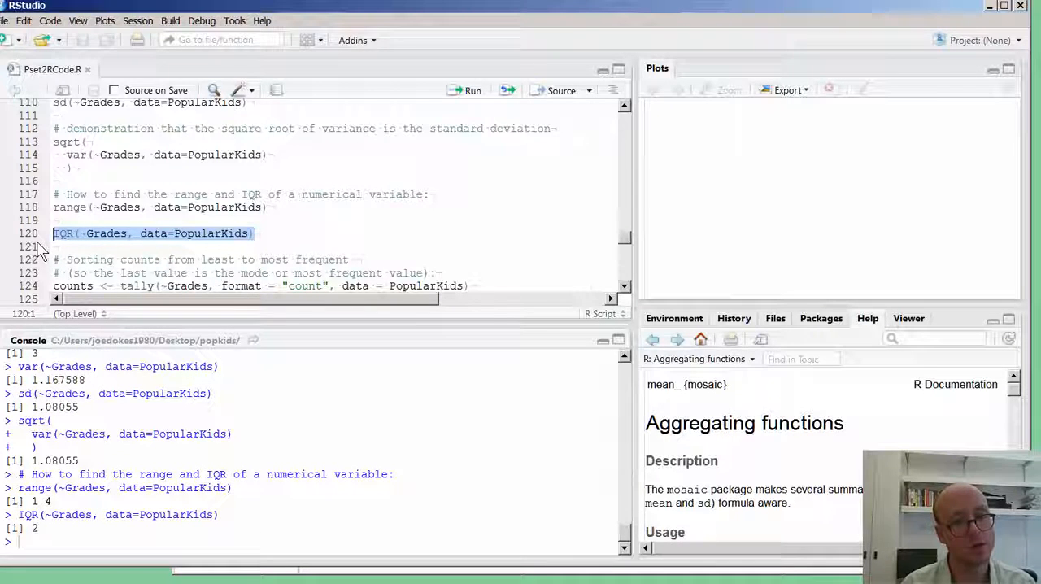
Insert a blank line between the counts tally() assignment on line 124 and the sort(counts) call, and save the script.
key("End")
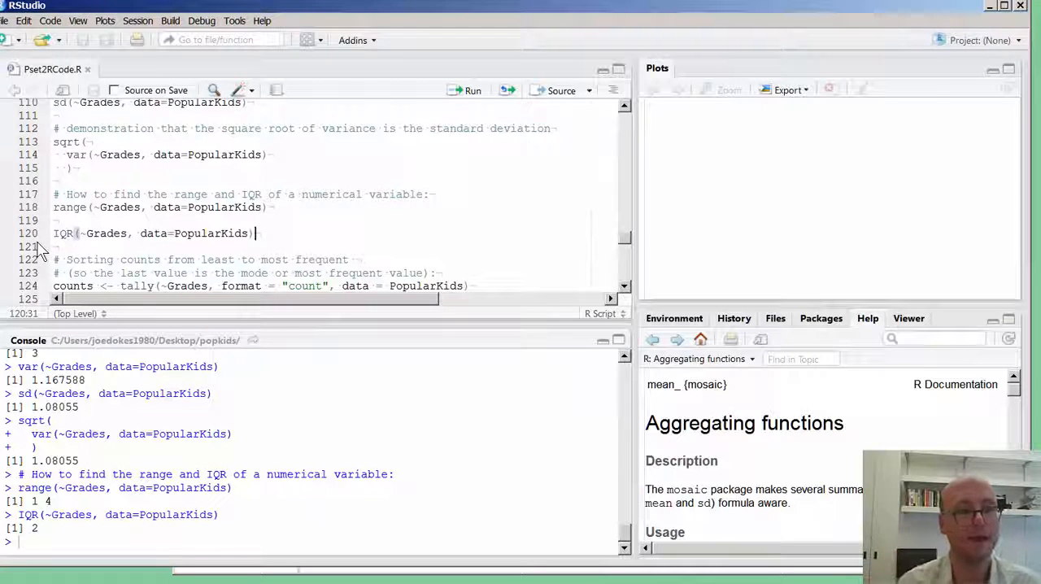
left_click(283, 194)
scroll(360, 228, "down", 3)
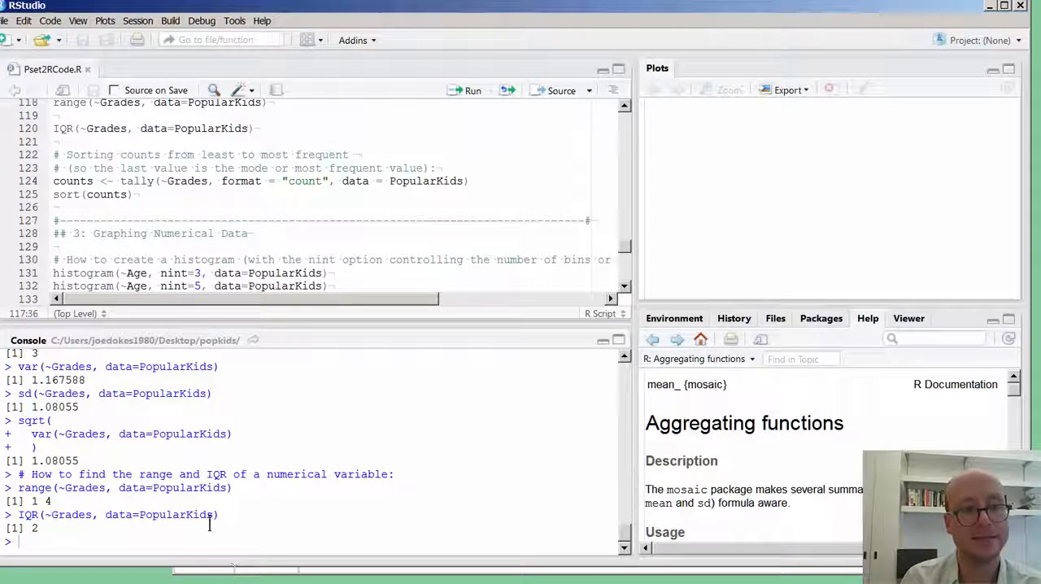
left_click(482, 182)
key("Return")
key("Up")
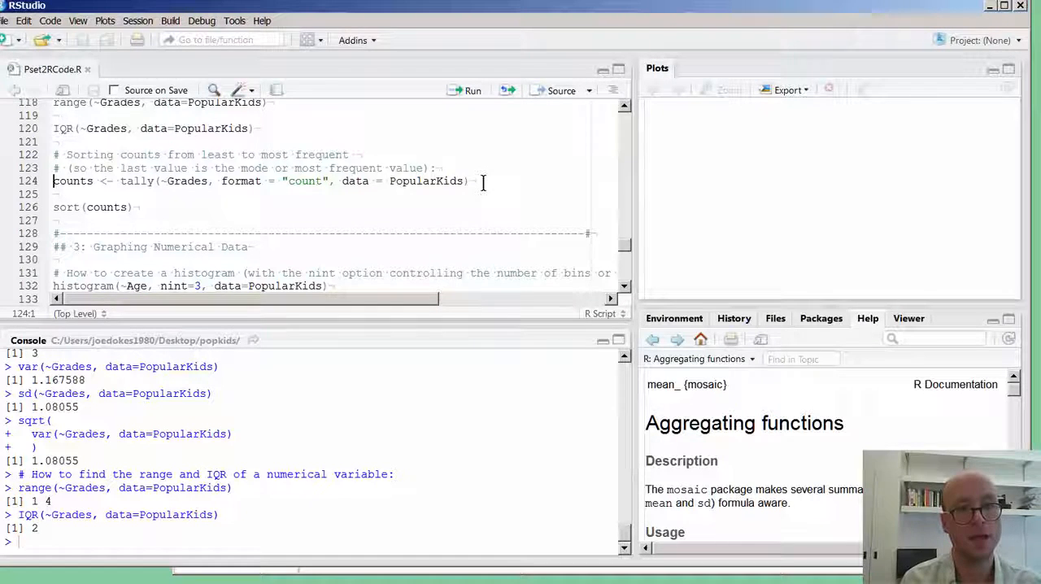
Examine the assignment on line 124, going over the counts name, the assignment arrow and the tally() call for Grades.
key("Right")
key("Right")
key("Right")
key("Right")
key("Right")
key("Right")
key("Right")
key("Right")
key("Right")
key("Right")
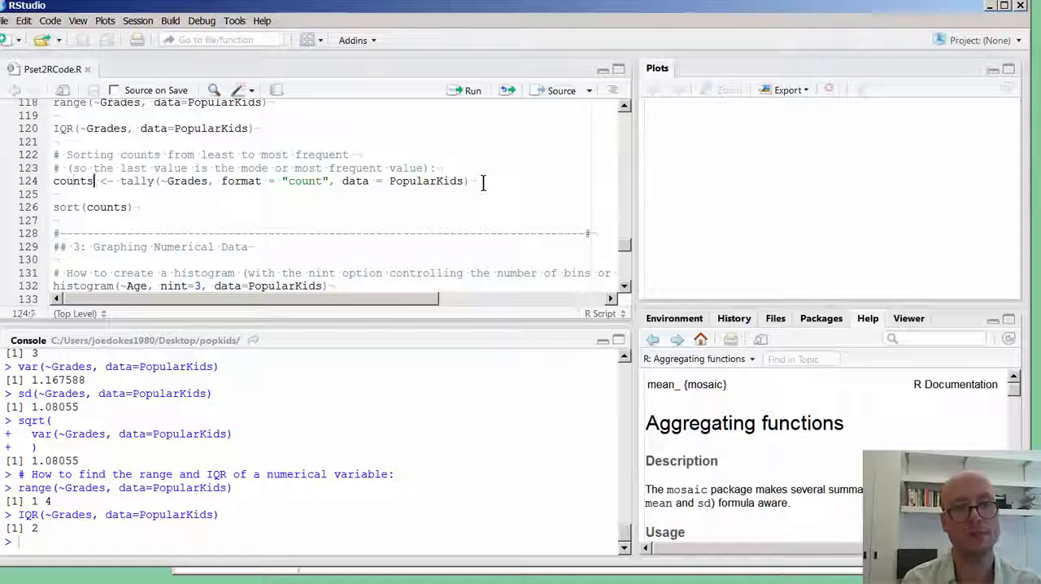
key("Left")
key("shift+Left")
key("shift+Left")
key("Left")
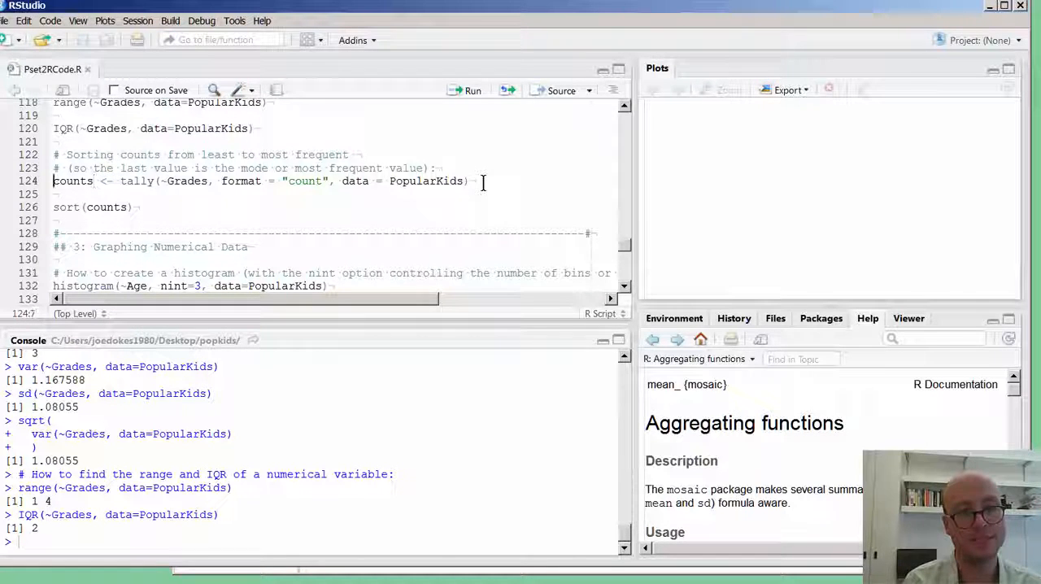
key("shift+End")
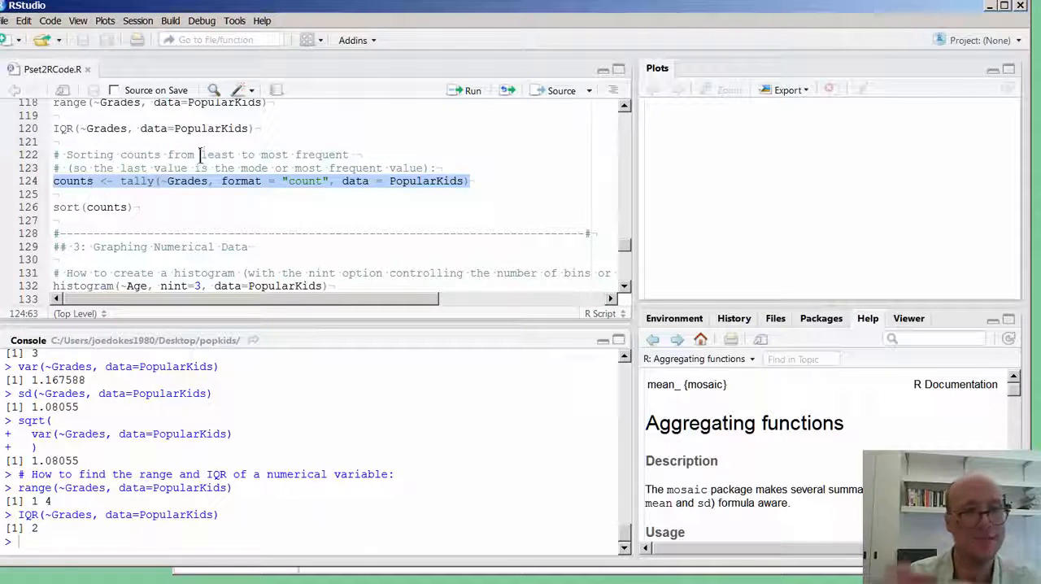
double_click(73, 181)
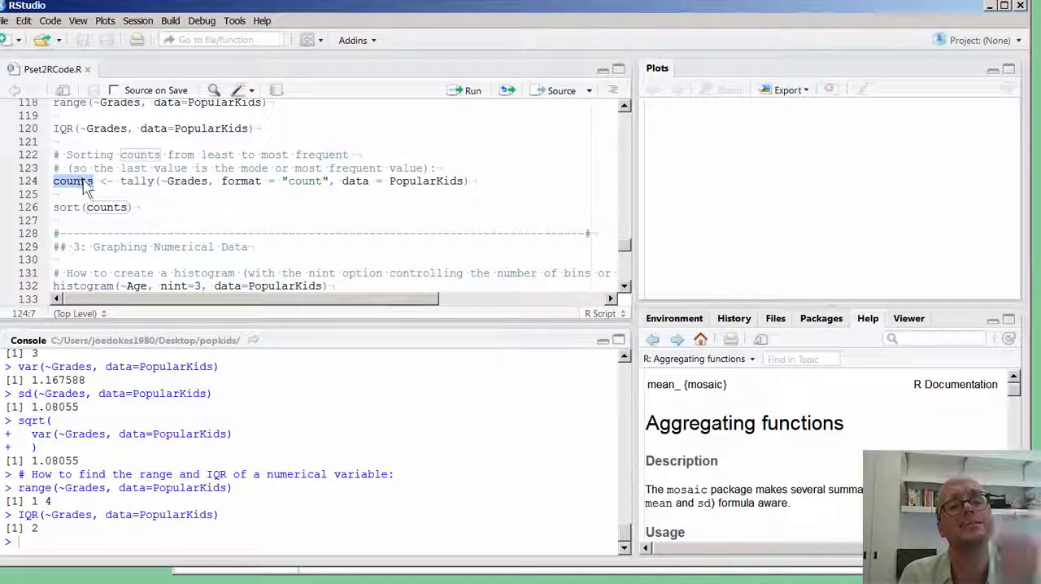
left_click_drag(100, 181, 530, 184)
left_click_drag(120, 181, 481, 181)
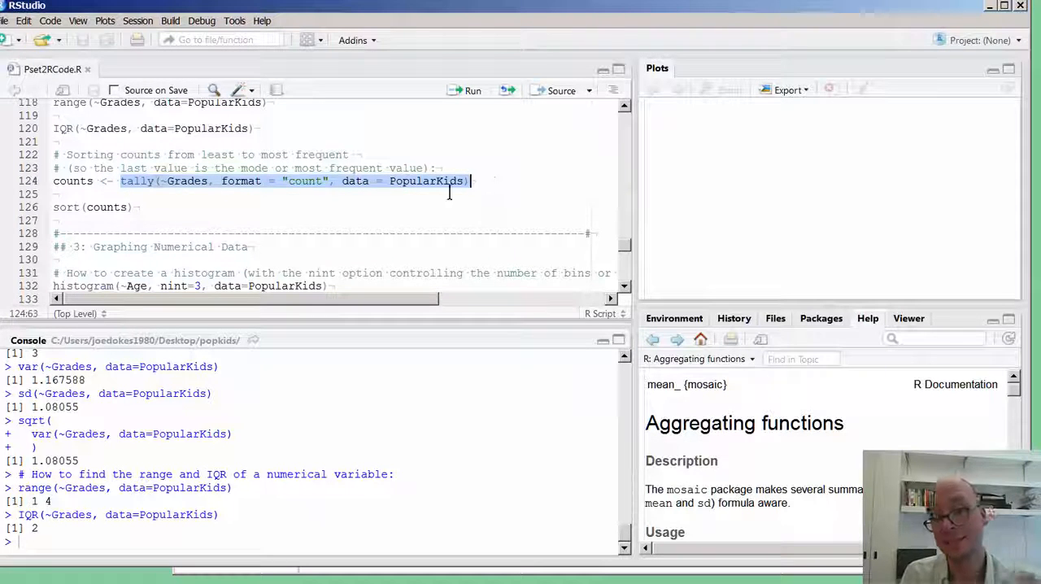
left_click(108, 179)
left_click_drag(121, 181, 102, 180)
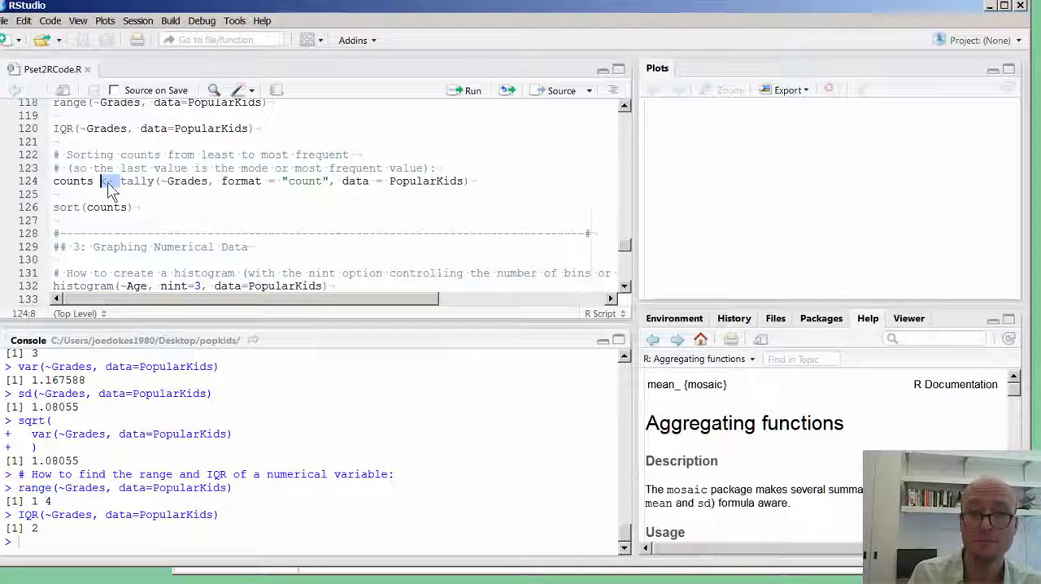
left_click(110, 180)
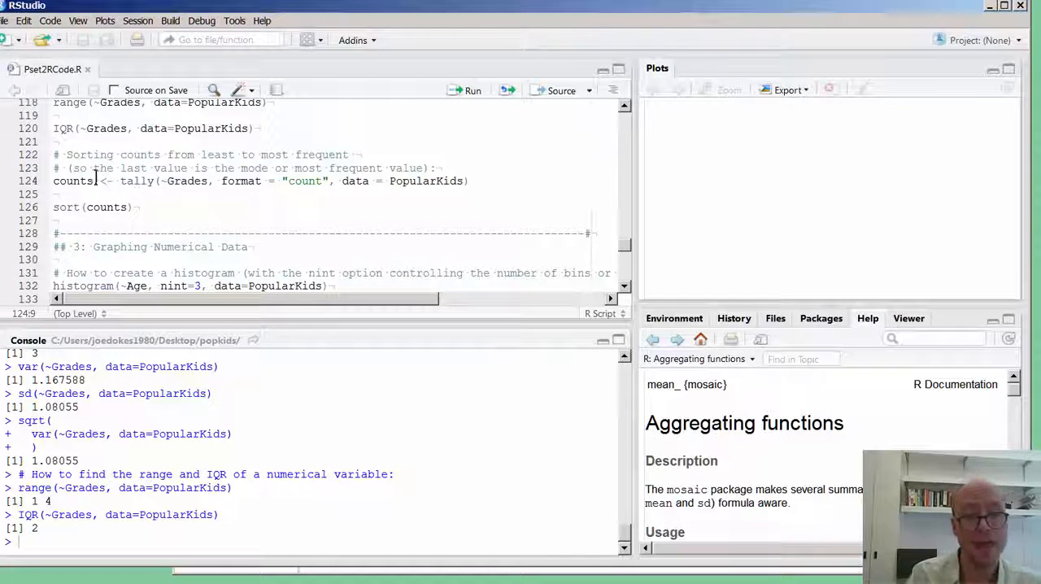
double_click(83, 181)
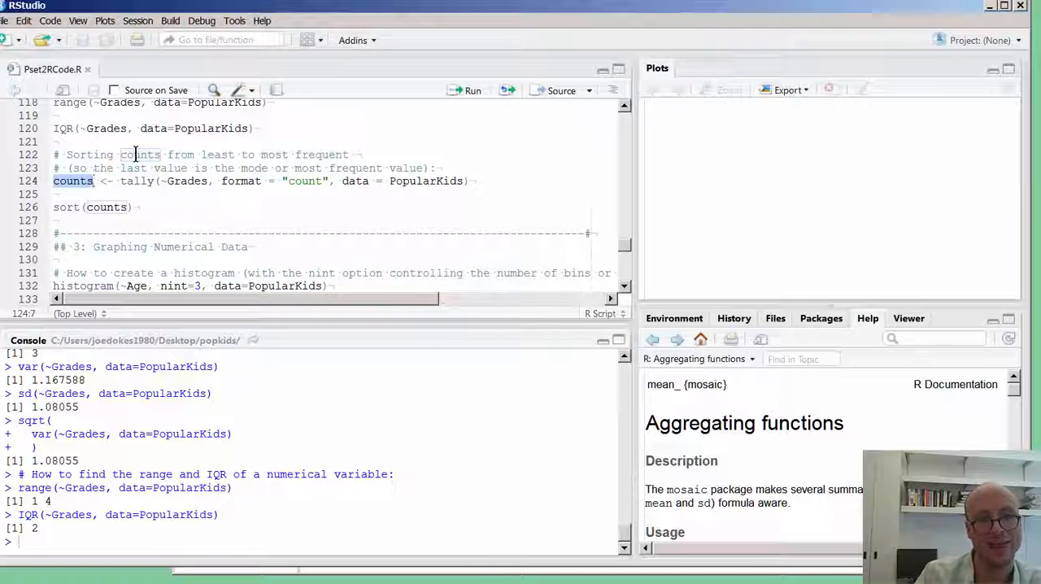
Run the counts <- tally(~Grades, format = "count", data = PopularKids) assignment on line 124, and run sort(counts) on line 126 separately.
left_click_drag(114, 195, 33, 196)
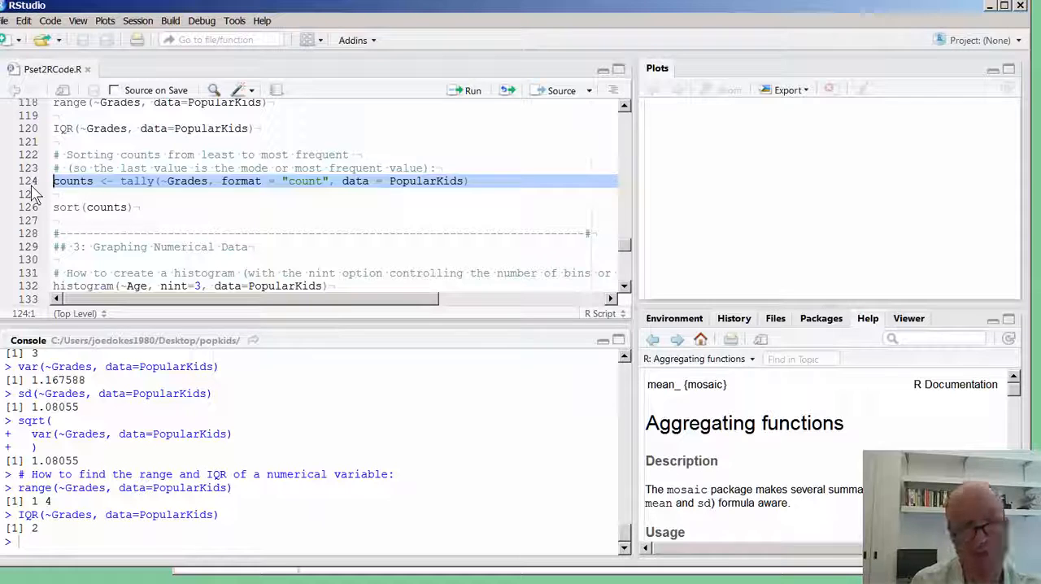
key("ctrl+Return")
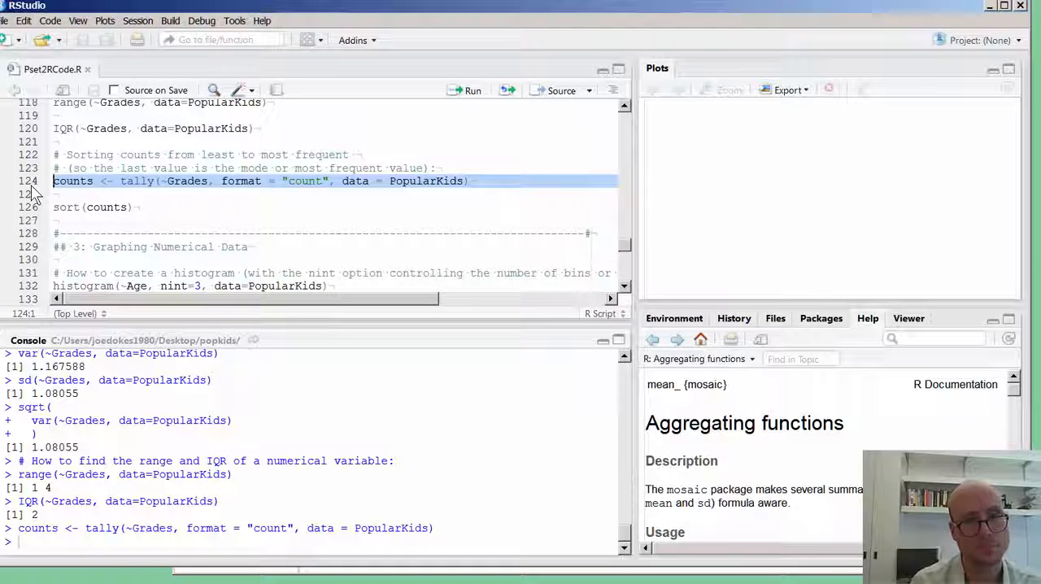
left_click_drag(166, 207, 39, 210)
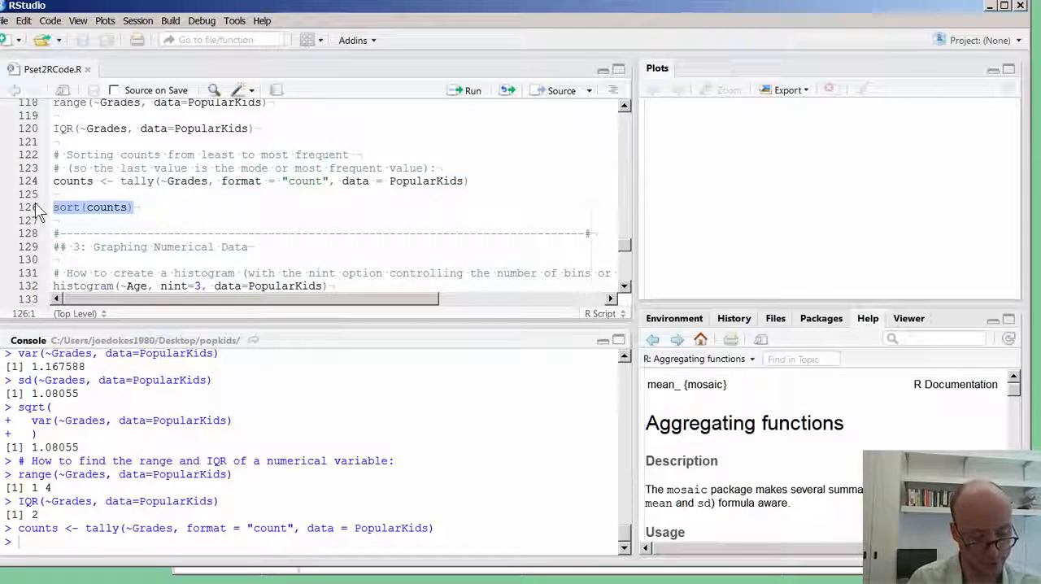
key("ctrl+Return")
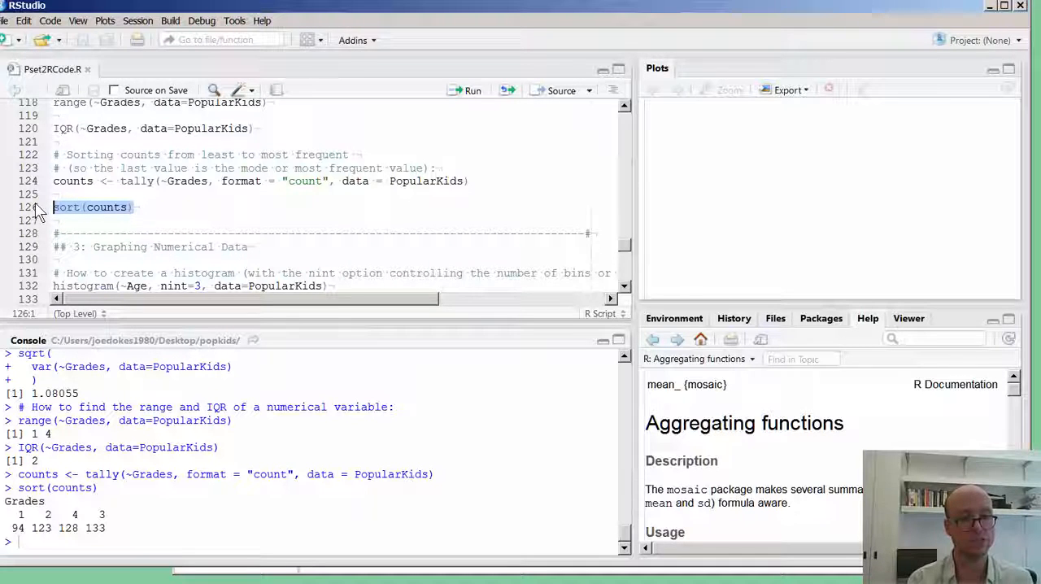
Examine the sorted Grades counts in the console, matching each grade value to the frequency beneath it.
left_click_drag(46, 512, 65, 515)
left_click(70, 518)
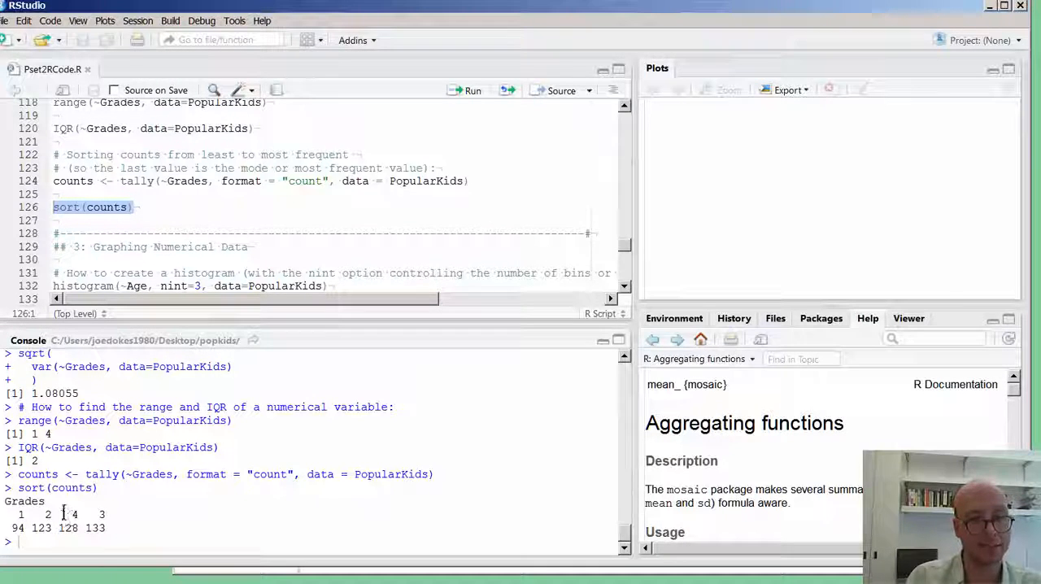
left_click_drag(44, 514, 50, 518)
left_click(60, 520)
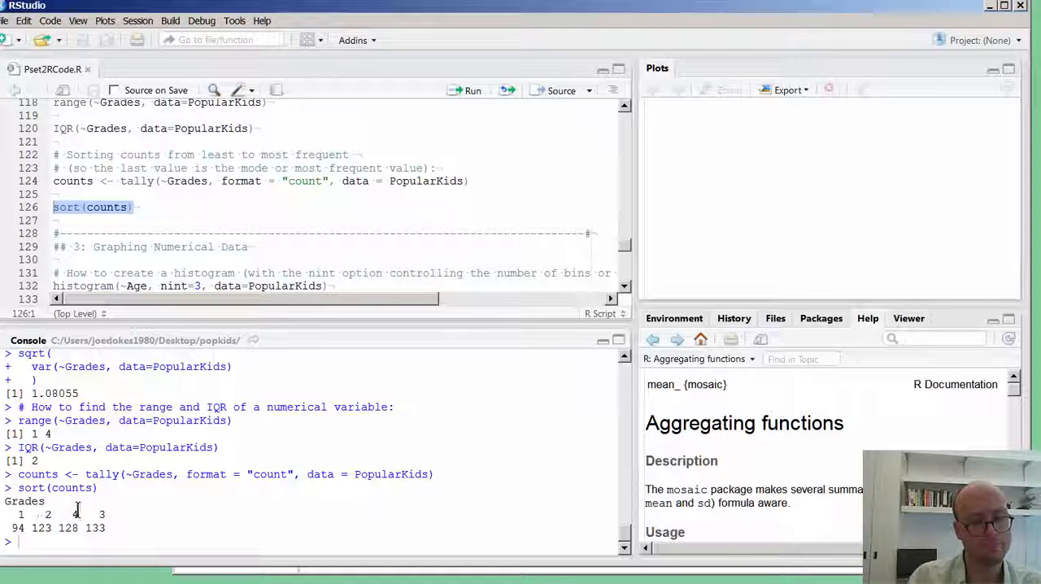
left_click(33, 507)
left_click_drag(96, 524, 10, 523)
left_click(111, 525)
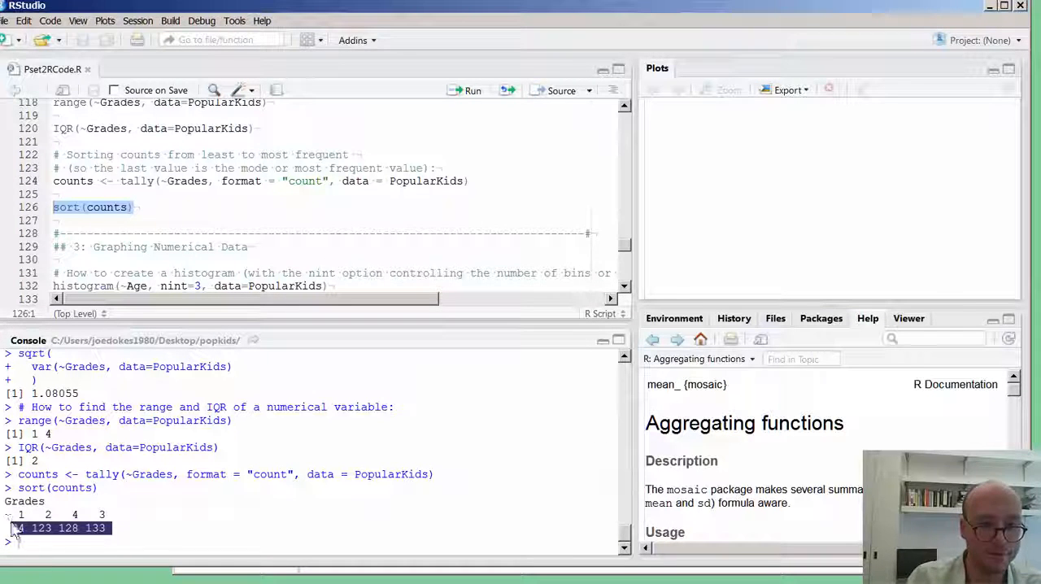
left_click(109, 527)
left_click_drag(72, 510, 16, 515)
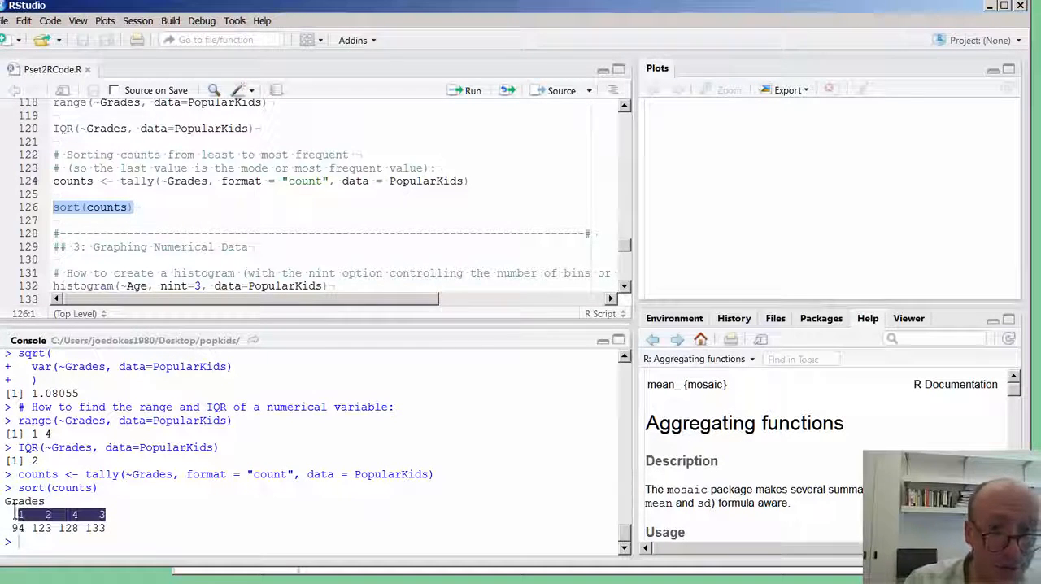
left_click(104, 534)
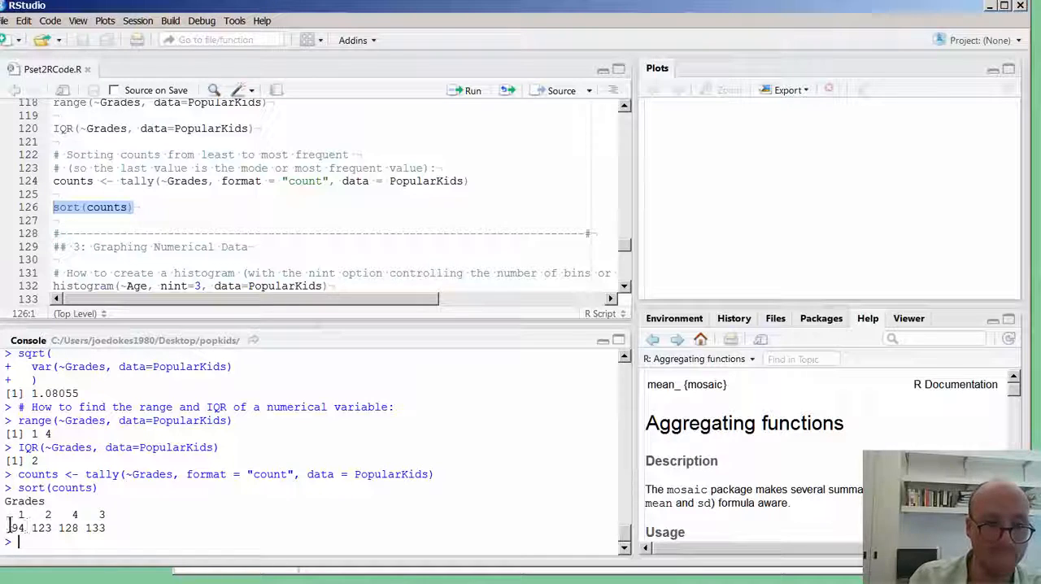
left_click_drag(26, 516, 114, 517)
left_click(113, 517)
left_click(113, 521)
left_click(85, 518)
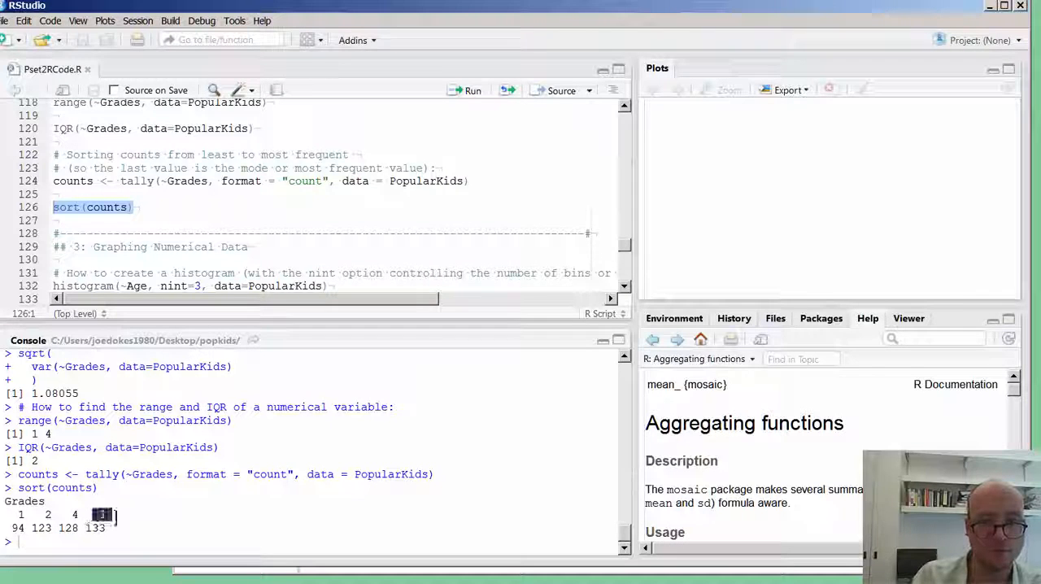
mouse_move(11, 528)
left_mouse_down()
mouse_move(34, 523)
mouse_move(18, 518)
left_mouse_up()
left_click(20, 518)
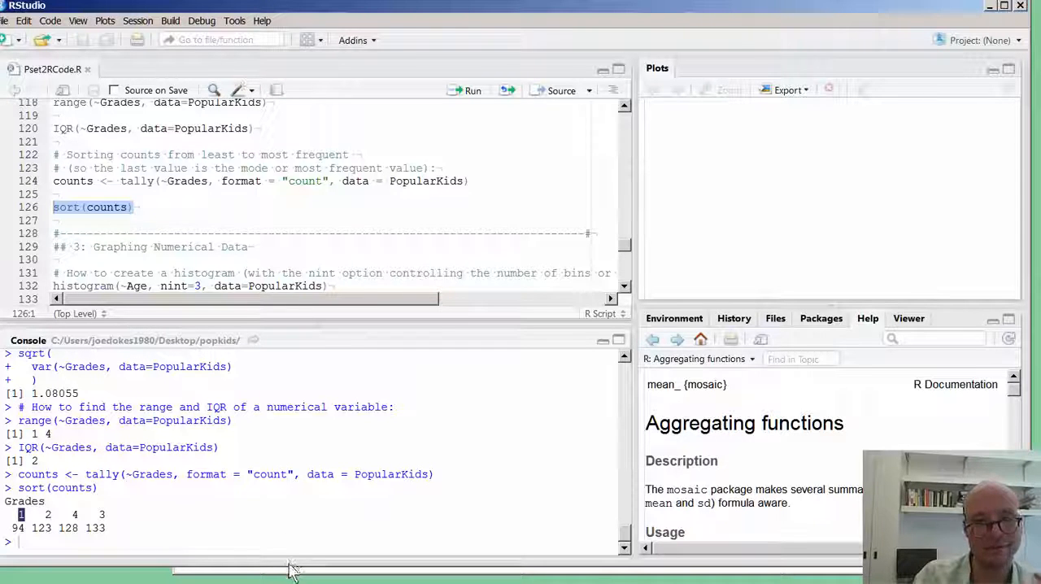
left_click(144, 546)
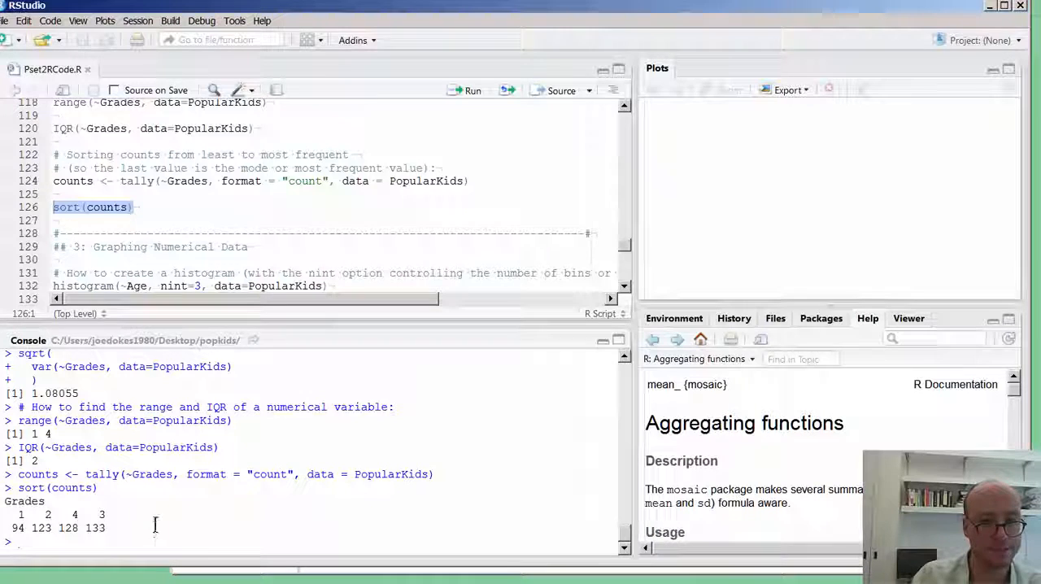
double_click(74, 515)
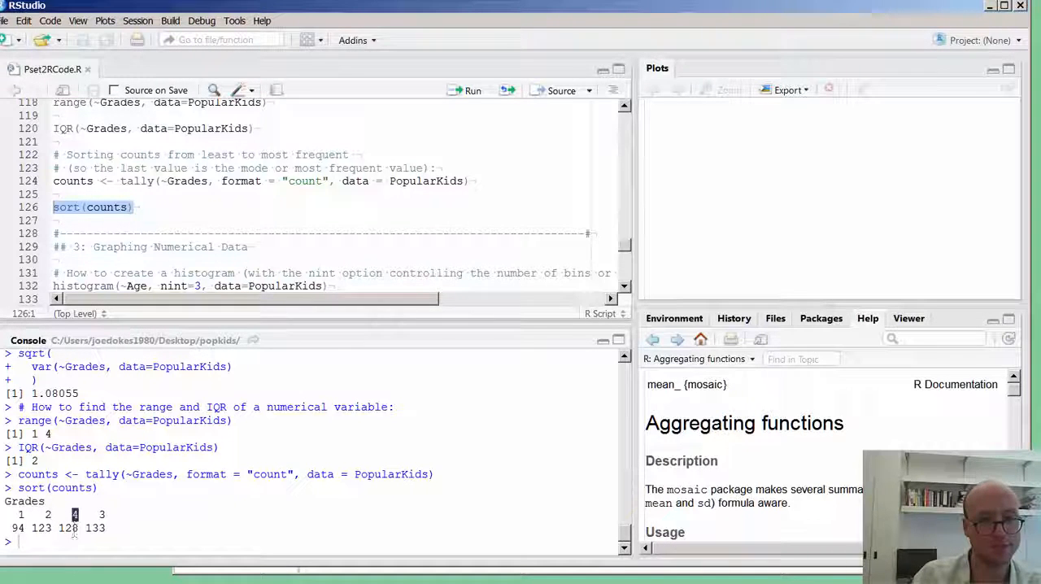
left_click(89, 547)
Run the summary statistics comment and favstats(~Grades, data=PopularKids) on lines 87 and 88.
left_click(206, 233)
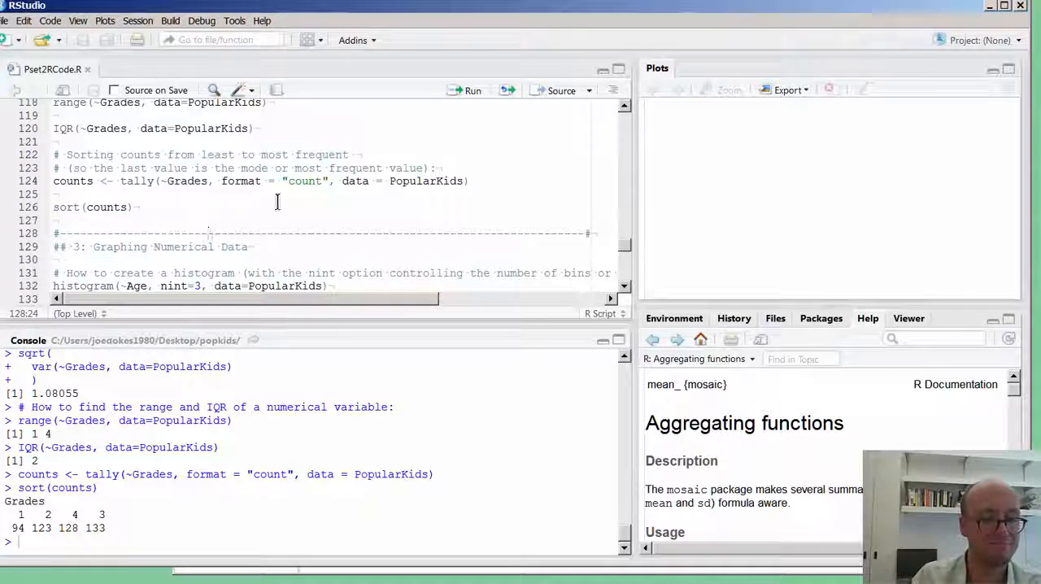
scroll(258, 233, "up", 3)
scroll(258, 234, "up", 10)
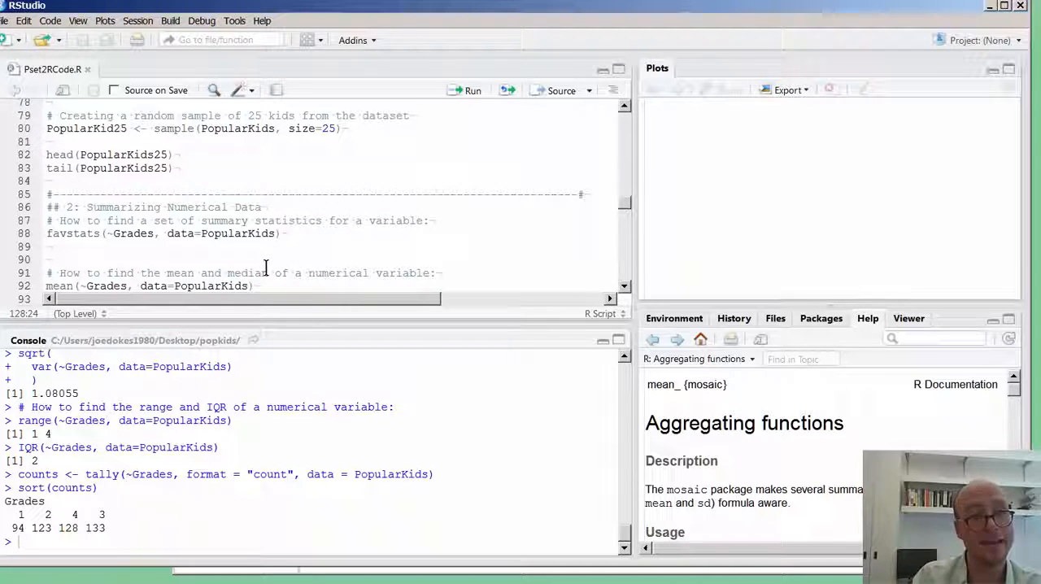
left_click_drag(281, 234, 24, 236)
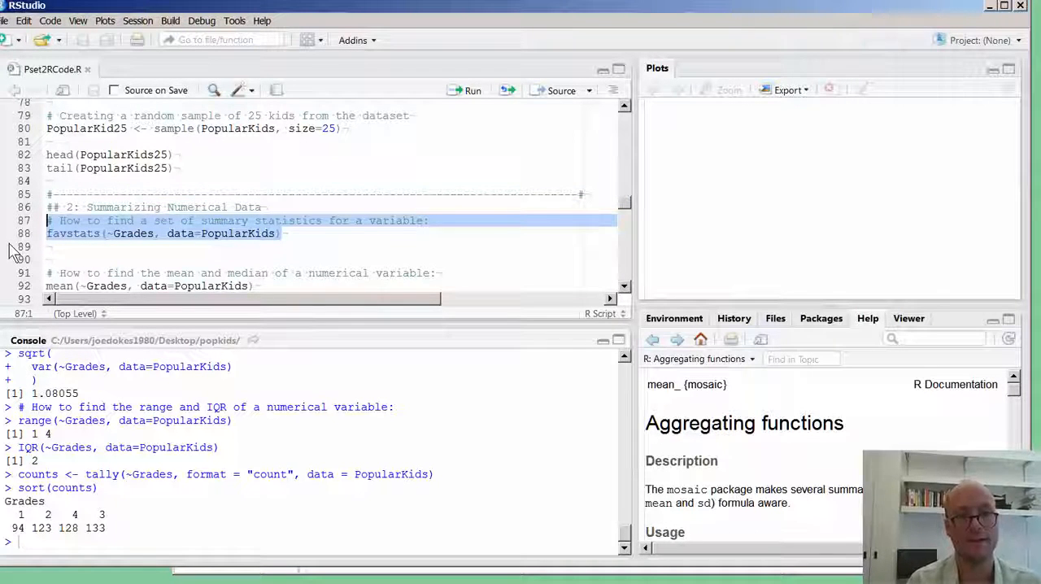
key("ctrl+Return")
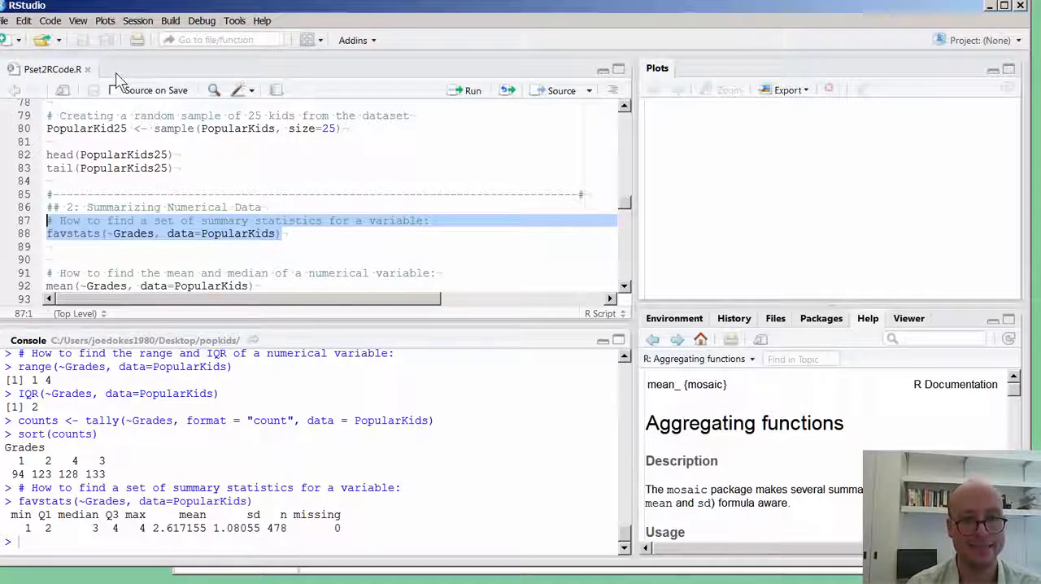
Duplicate the favstats(~Grades, data=PopularKids) call onto line 91, leaving two blank lines below the original on line 88.
left_click_drag(285, 236, 14, 237)
key("ctrl+c")
left_click(5, 244)
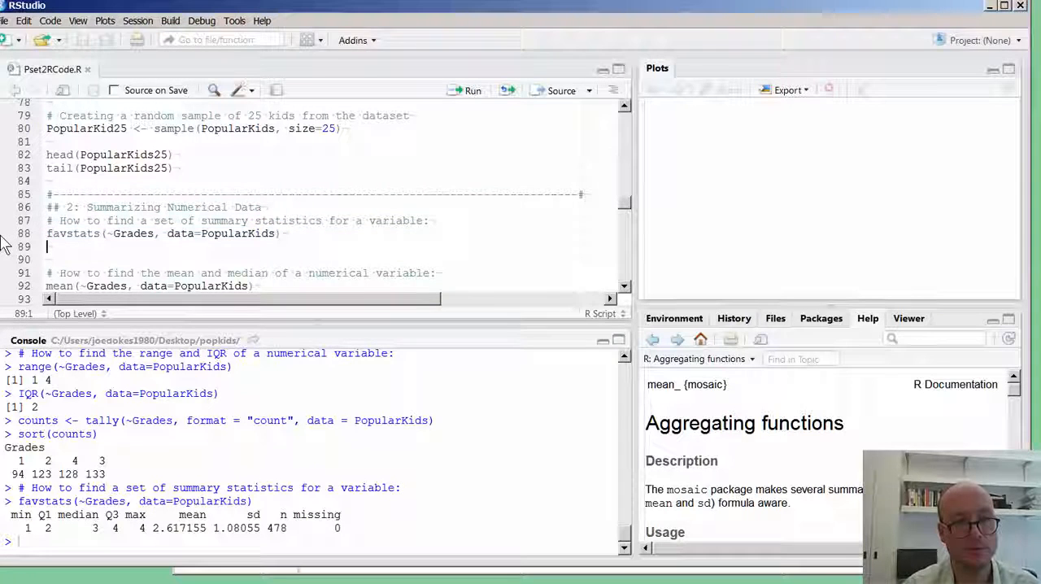
key("Return")
key("Return")
key("ctrl+v")
key("Home")
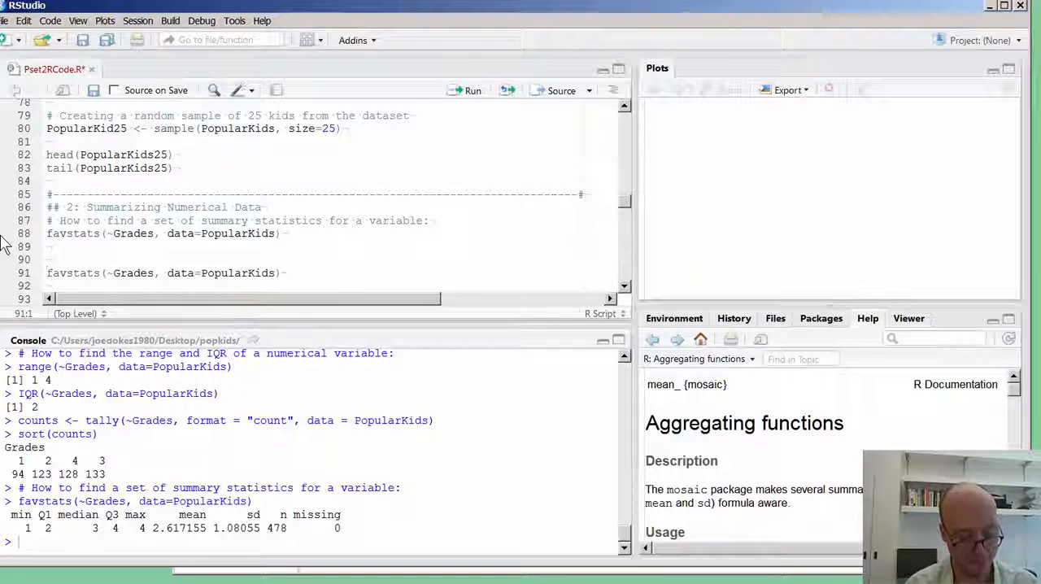
type("re")
key("BackSpace")
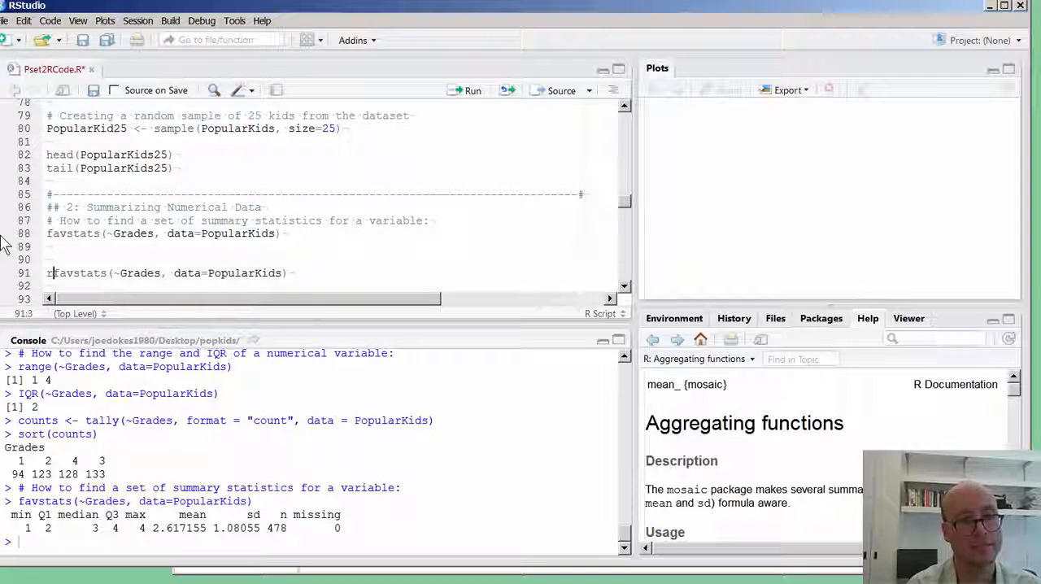
key("BackSpace")
Add a round(x , 0) template call on its own line between the two favstats() calls.
key("Up")
key("Up")
key("Return")
type("round(x")
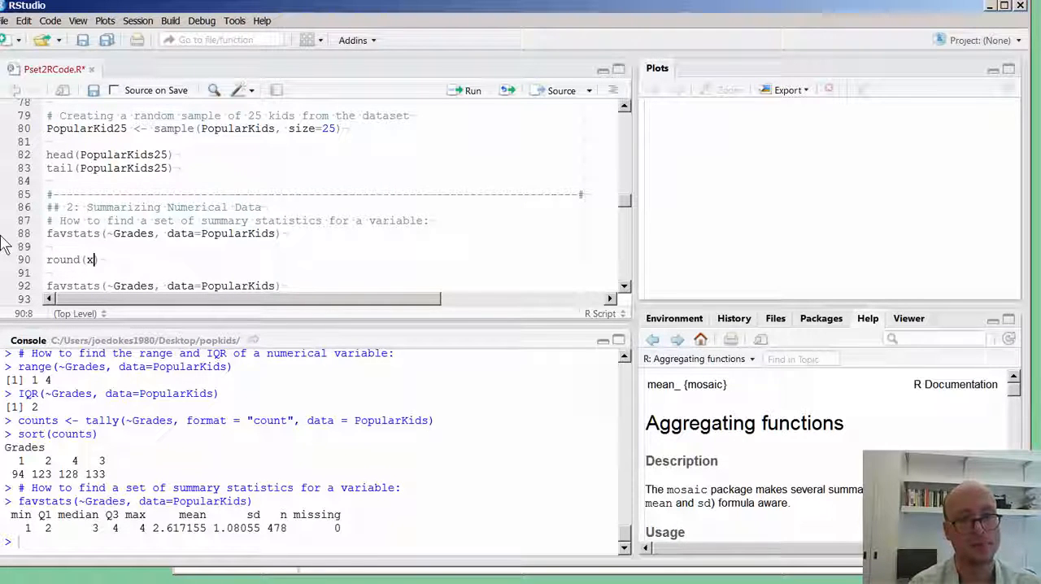
type(" , 0")
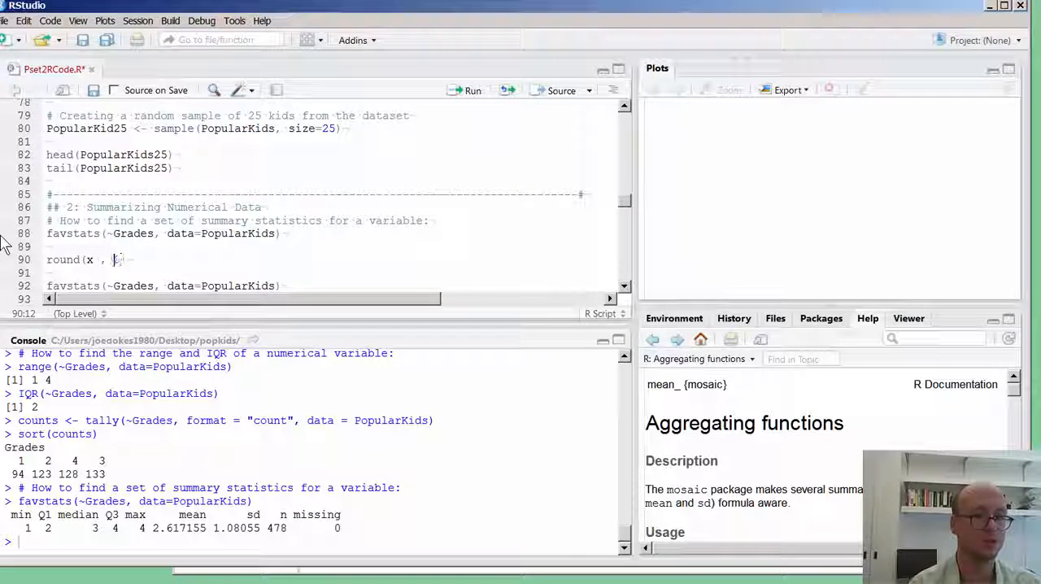
key("BackSpace")
type("2")
key("BackSpace")
type("0)")
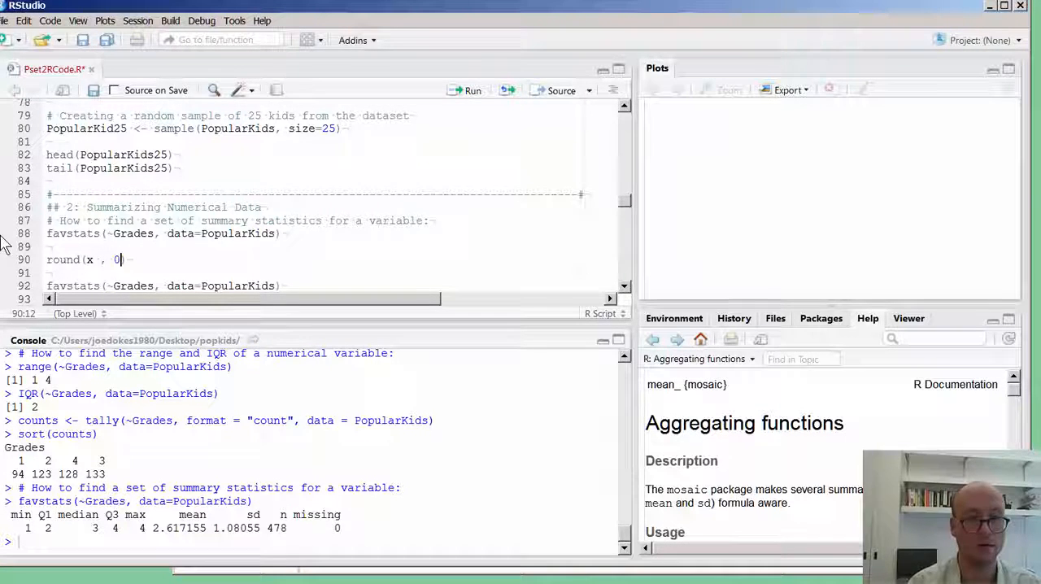
Cut the duplicate favstats(~Grades, data=PopularKids) call from line 92 for reuse inside the round() template.
key("shift+Up")
key("shift+Right")
key("Down")
key("Down")
key("shift+Down")
key("shift+Left")
key("ctrl+c")
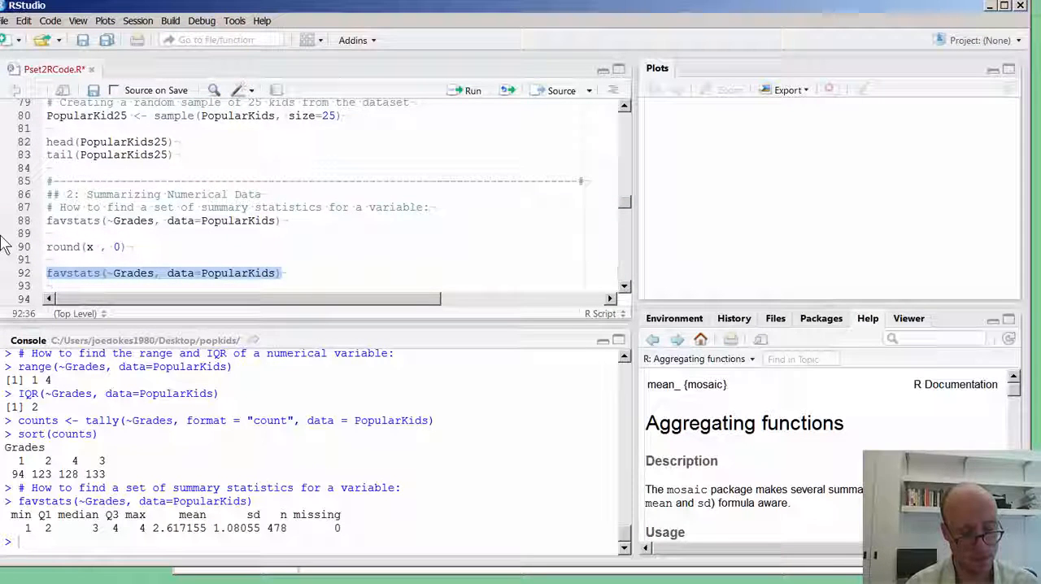
key("BackSpace")
Replace the x placeholder in round() on line 90 with favstats(~Grades, data=PopularKids), leaving no space before the comma, and save the script.
key("Up")
key("Up")
key("Right")
key("Right")
key("Right")
key("Right")
key("Right")
key("Right")
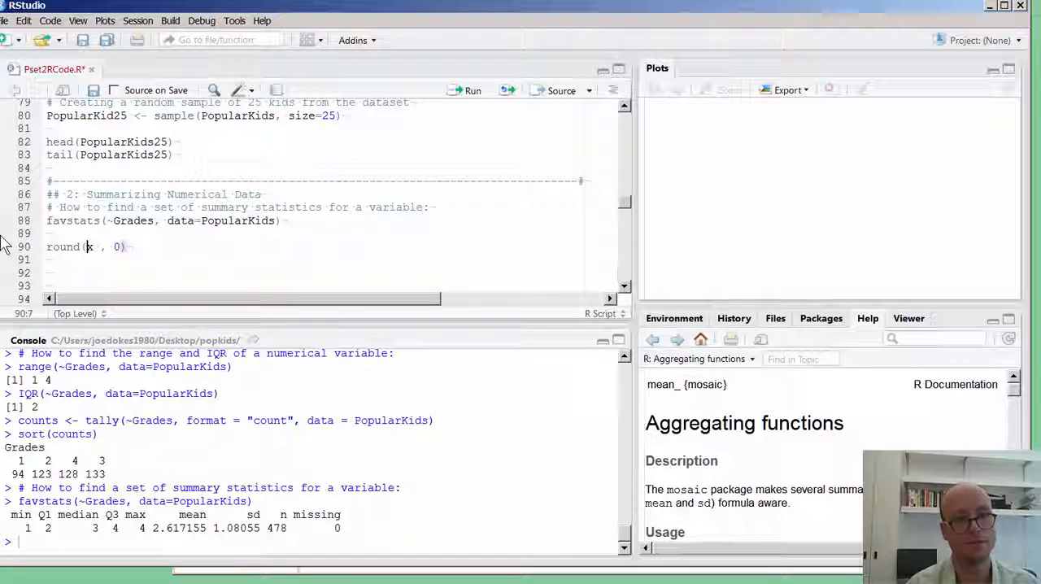
key("Delete")
key("ctrl+v")
key("ctrl+s")
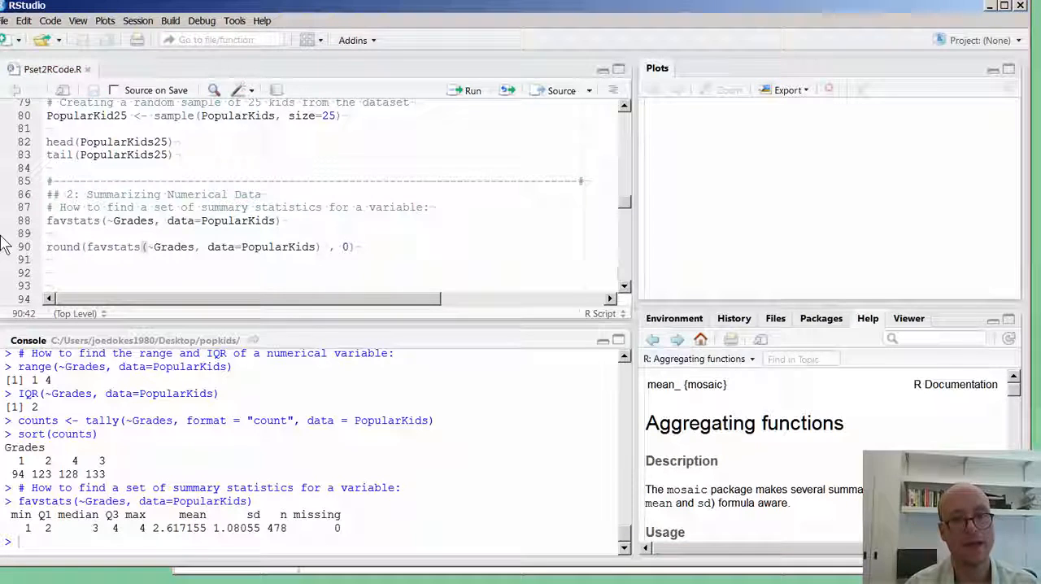
key("BackSpace")
Set the round() digits argument on line 90 to 2 and run round(favstats(~Grades, data=PopularKids), 2).
key("Right")
key("Right")
key("Right")
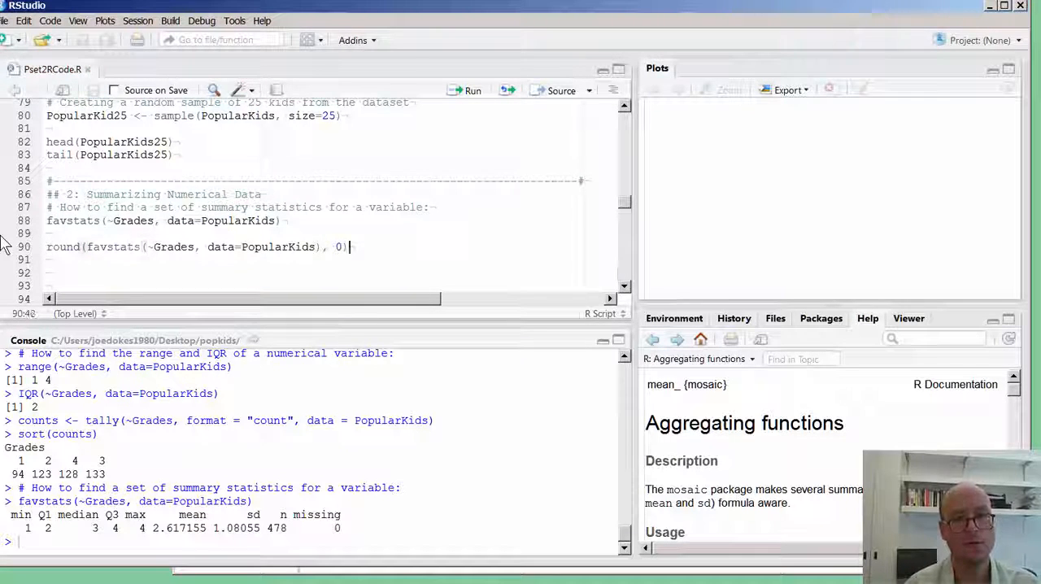
key("BackSpace")
type("2")
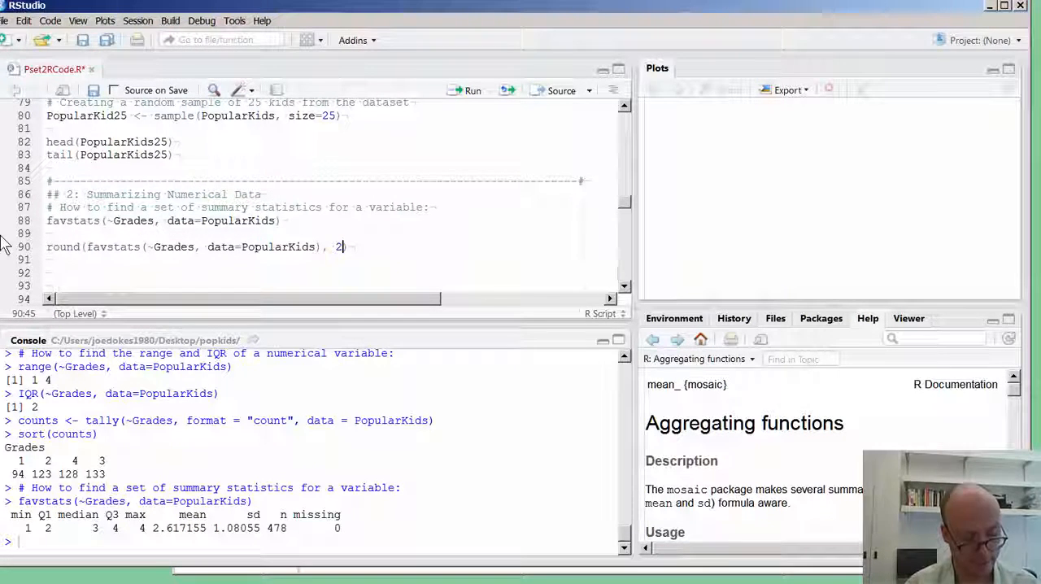
key("shift+Home")
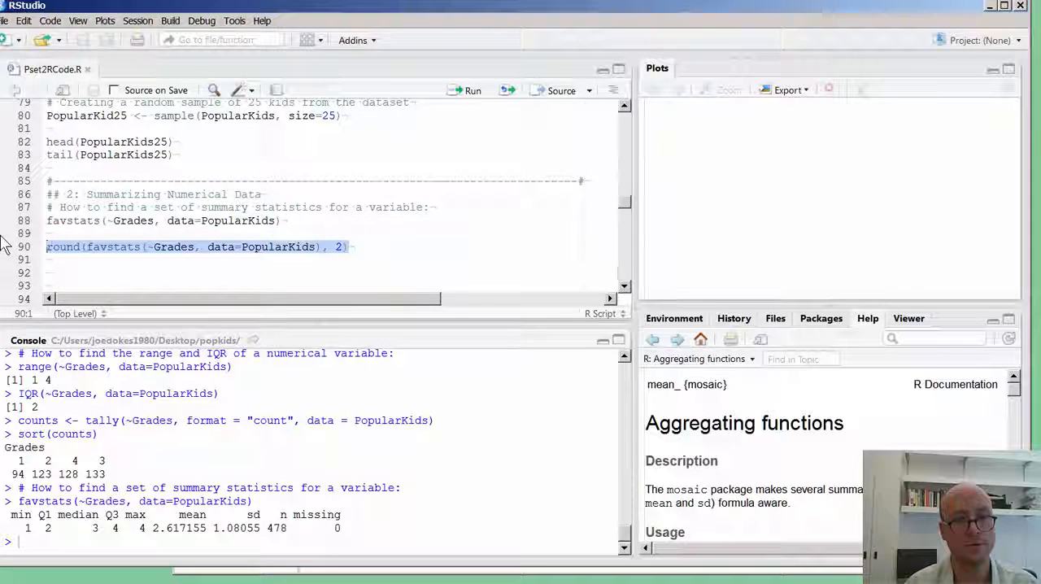
key("ctrl+Return")
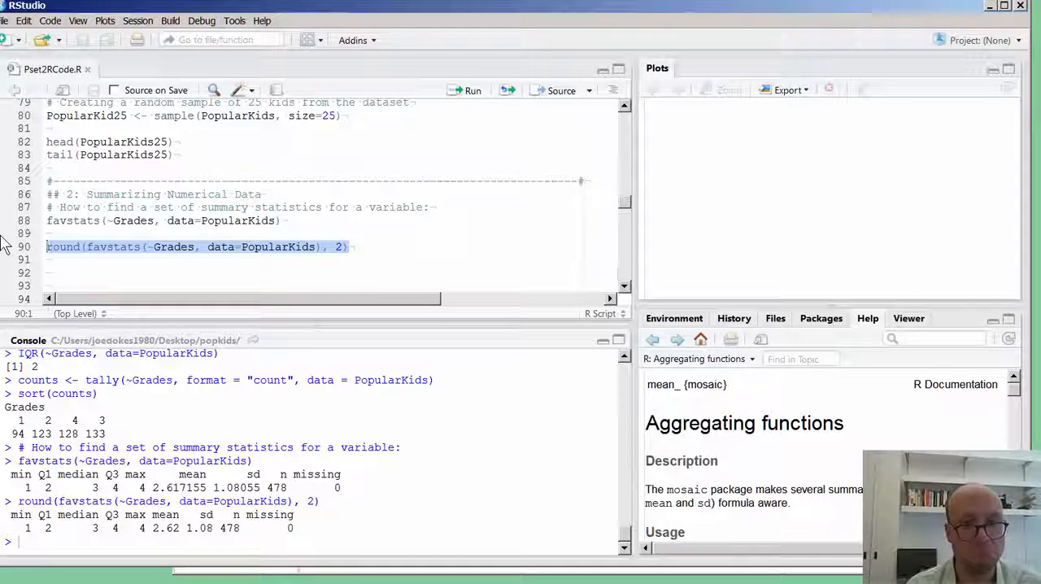
Set the round() digits argument on line 90 to 1, then save the script and run that line.
left_click(341, 243)
key("BackSpace")
type("1")
key("End")
key("shift+Home")
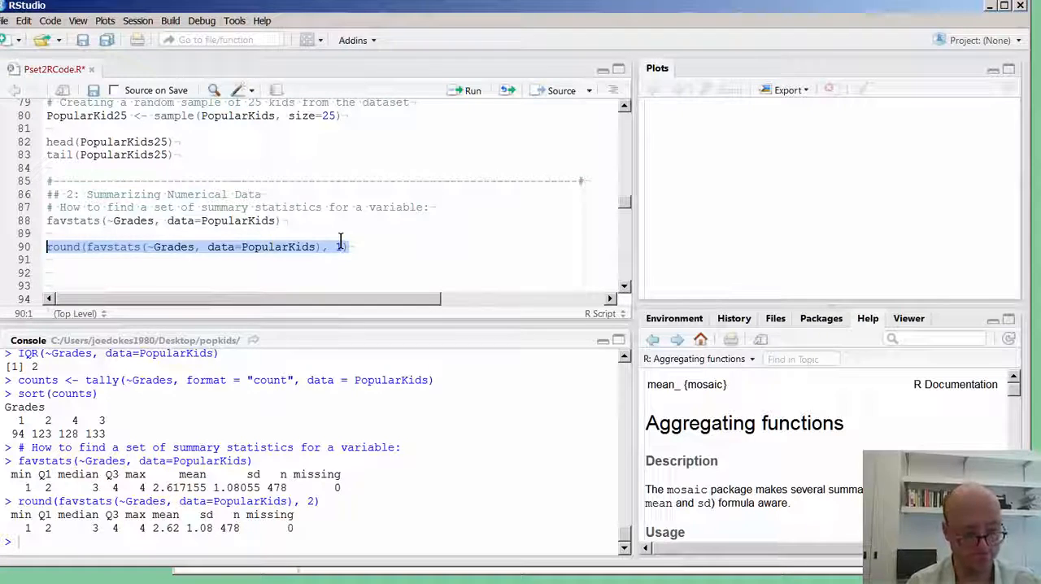
key("ctrl+s")
key("ctrl+Return")
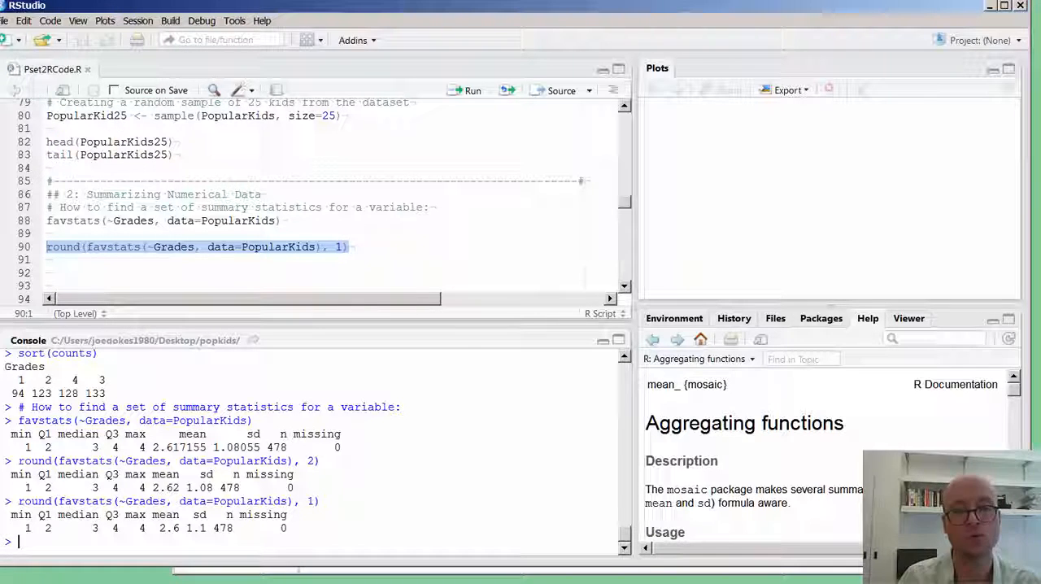
left_click(97, 260)
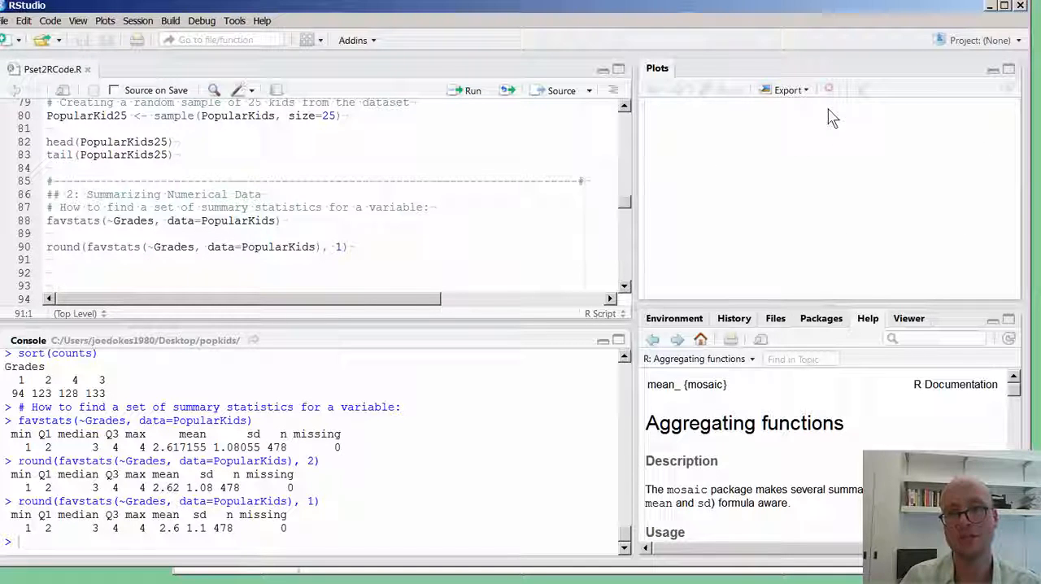
left_click(444, 158)
left_click(421, 244)
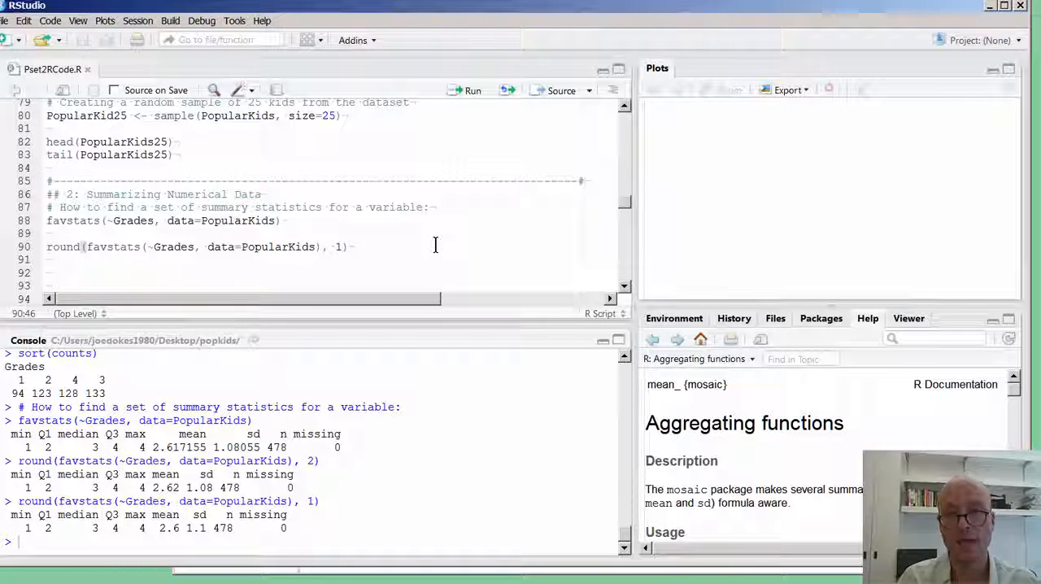